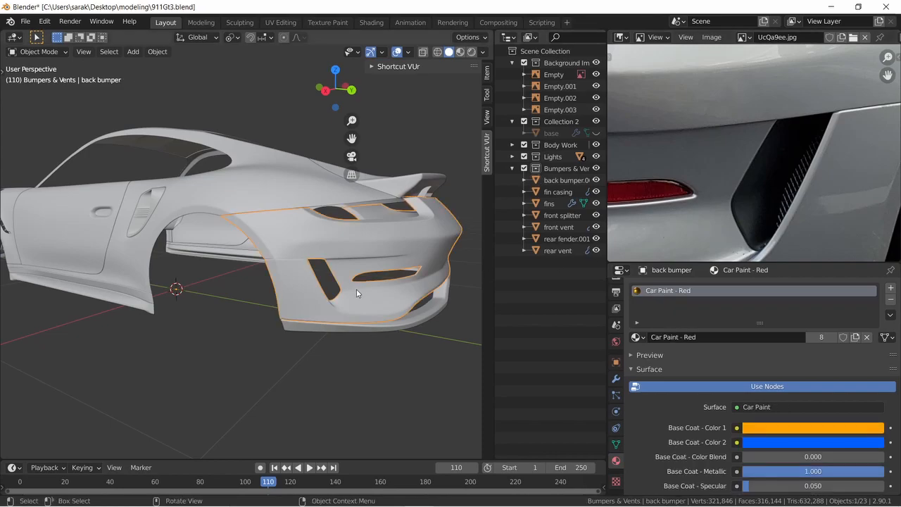
Duplicate the edges around the back bumper's side vent opening and separate them into their own object
{"action": "key", "text": "z"}
{"action": "key", "text": "4"}
{"action": "scroll", "coordinate": [374, 274], "scroll_direction": "up", "scroll_amount": 4}
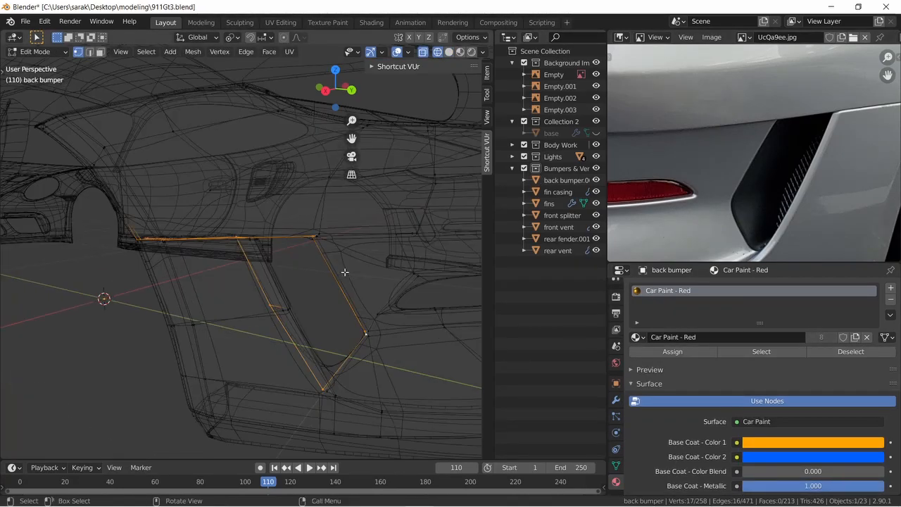
{"action": "middle_click_drag", "start_coordinate": [281, 269], "coordinate": [355, 275]}
{"action": "key", "text": "g"}
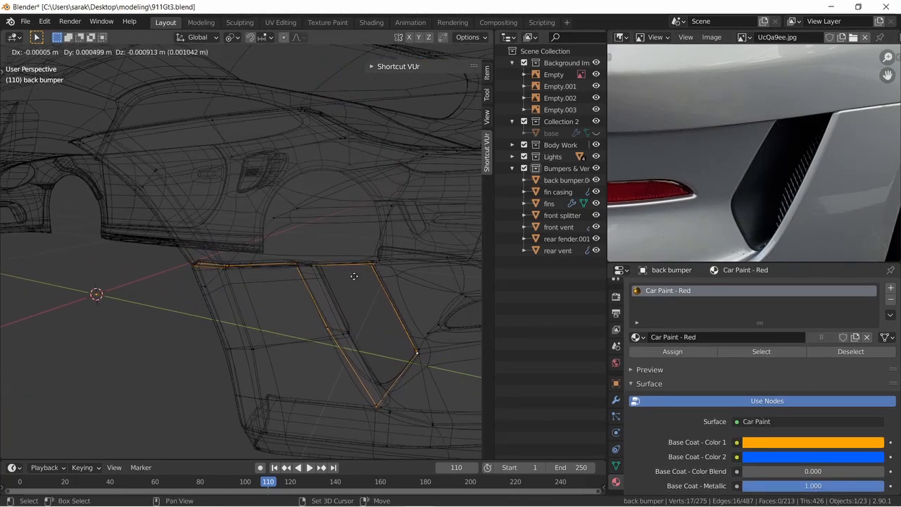
{"action": "right_click", "coordinate": [286, 292]}
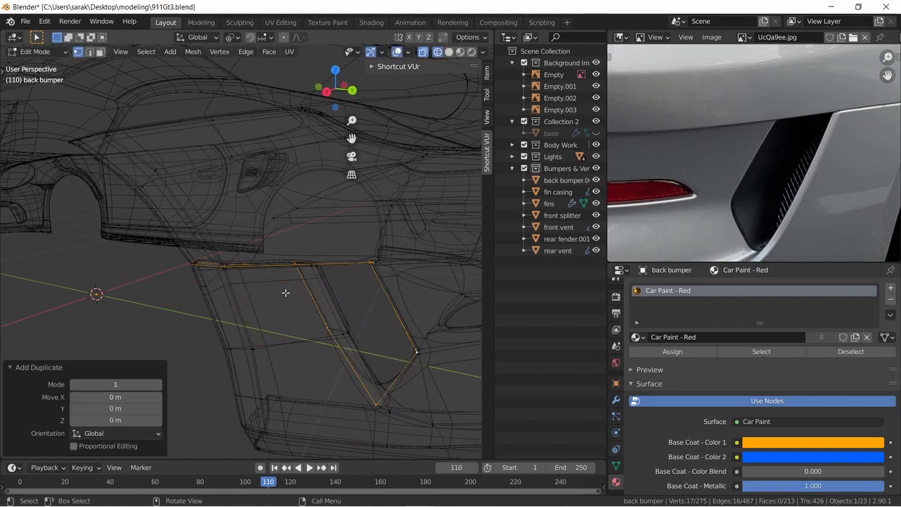
{"action": "left_click", "coordinate": [285, 293]}
{"action": "key", "text": "Tab"}
{"action": "left_click", "coordinate": [382, 286]}
{"action": "left_click", "coordinate": [383, 286]}
{"action": "left_click", "coordinate": [384, 285]}
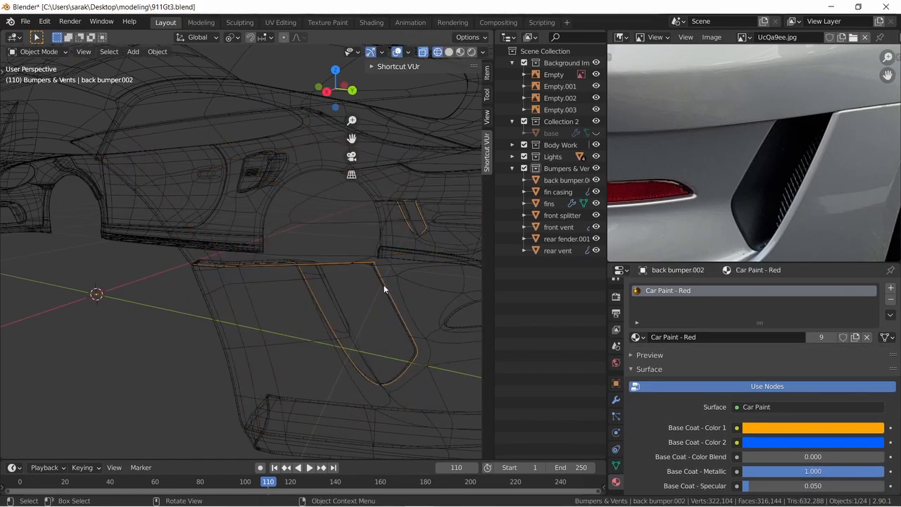
Create a collection named Grills and move the separated vent outline from Body Work into the Bumpers & Vents collection
{"action": "left_click", "coordinate": [512, 145]}
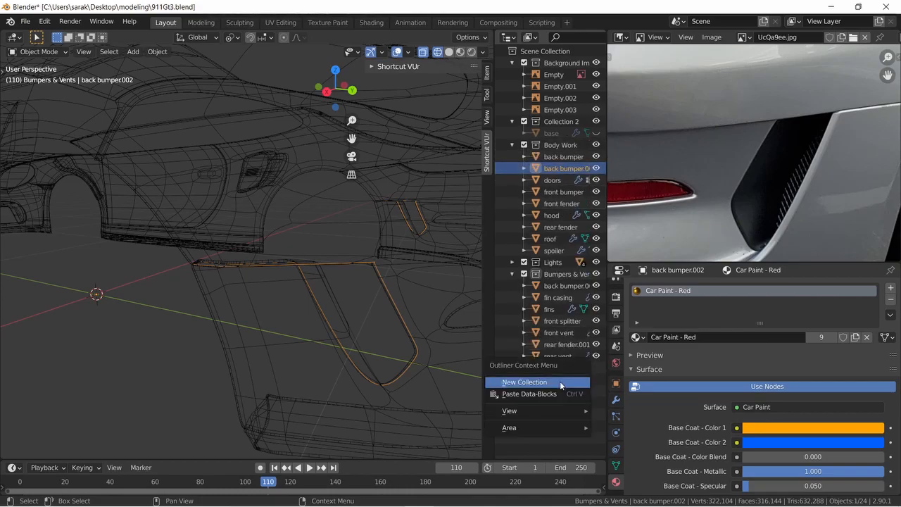
{"action": "double_click", "coordinate": [548, 369]}
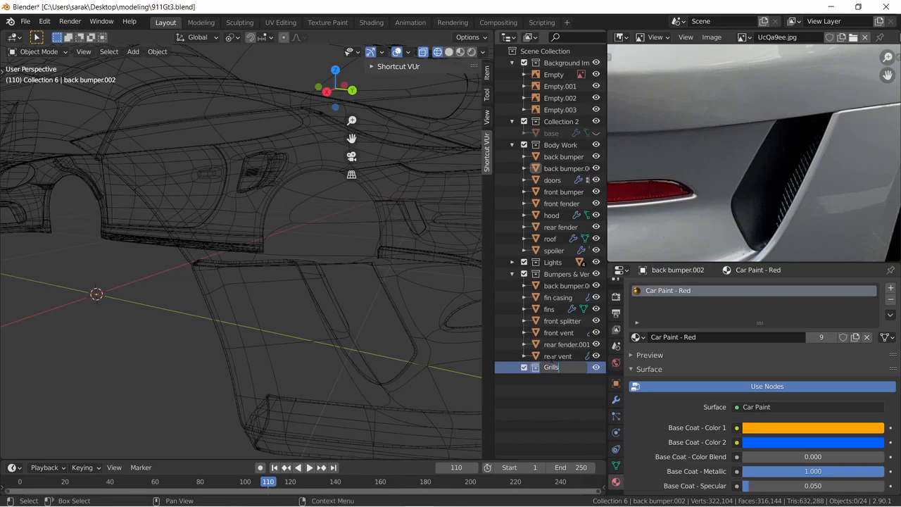
{"action": "key", "text": "Return"}
{"action": "left_click_drag", "start_coordinate": [557, 237], "coordinate": [550, 270]}
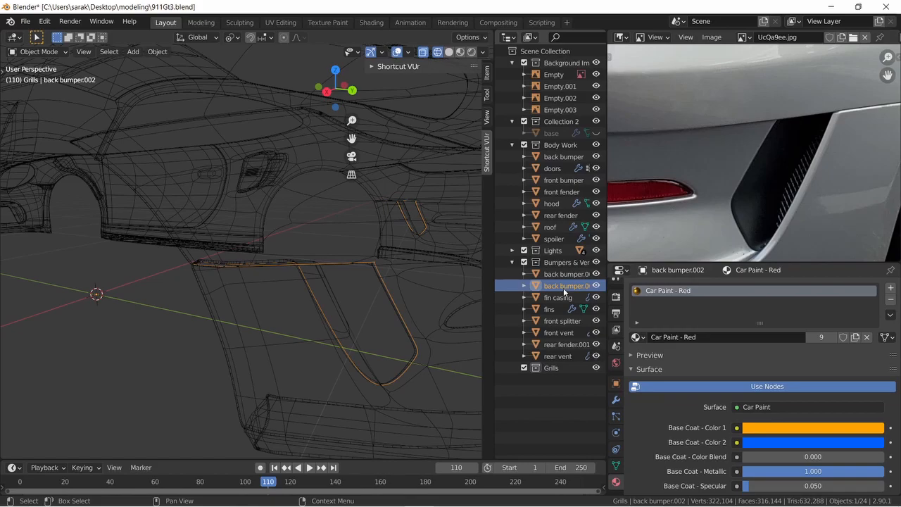
Isolate the vent outline object and delete its surplus vertices outside the U-shaped vent opening
{"action": "key", "text": "Tab"}
{"action": "middle_click_drag", "start_coordinate": [369, 296], "coordinate": [349, 279]}
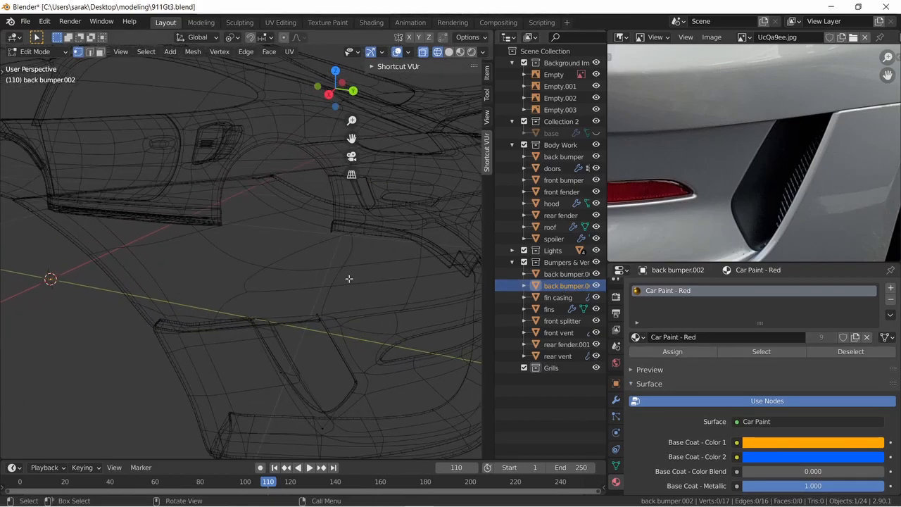
{"action": "key", "text": "KP_Divide"}
{"action": "middle_click_drag", "start_coordinate": [222, 283], "coordinate": [262, 294]}
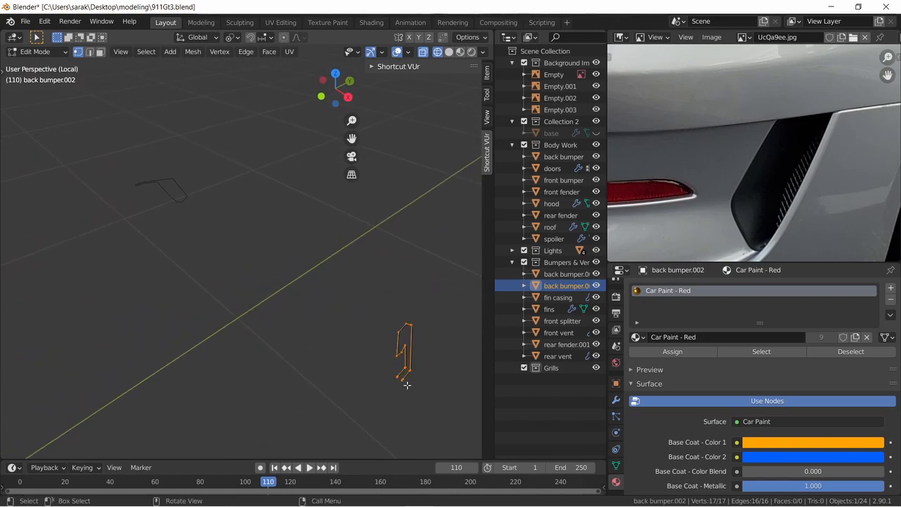
{"action": "key", "text": "x"}
{"action": "left_click", "coordinate": [399, 365]}
{"action": "middle_click_drag", "start_coordinate": [399, 365], "coordinate": [414, 329]}
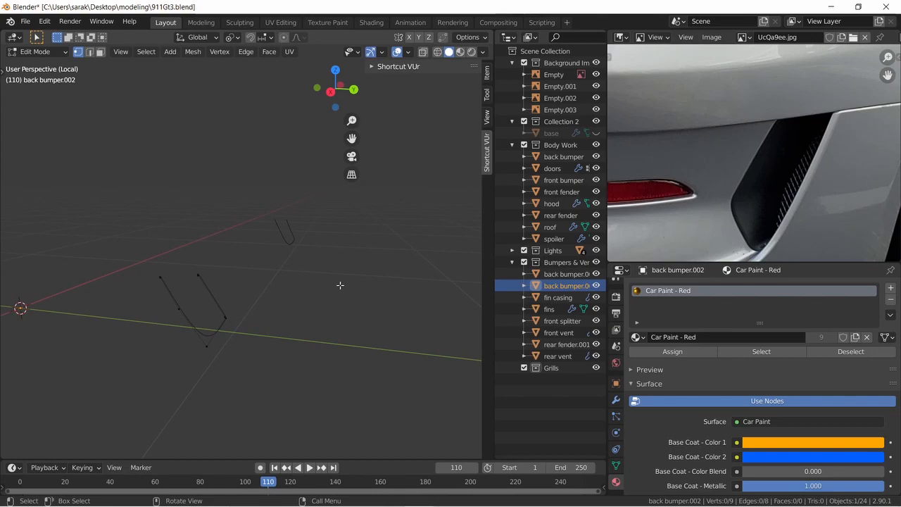
Delete the two remaining surplus vertices from the U-shaped vent outline and return to the full car
{"action": "middle_click_drag", "start_coordinate": [294, 288], "coordinate": [241, 300]}
{"action": "left_click", "coordinate": [176, 292]}
{"action": "key", "text": "x"}
{"action": "left_click", "coordinate": [191, 293]}
{"action": "scroll", "coordinate": [202, 291], "scroll_direction": "up", "scroll_amount": 2}
{"action": "left_click", "coordinate": [123, 316]}
{"action": "key", "text": "x"}
{"action": "left_click", "coordinate": [124, 318]}
{"action": "key", "text": "KP_Divide"}
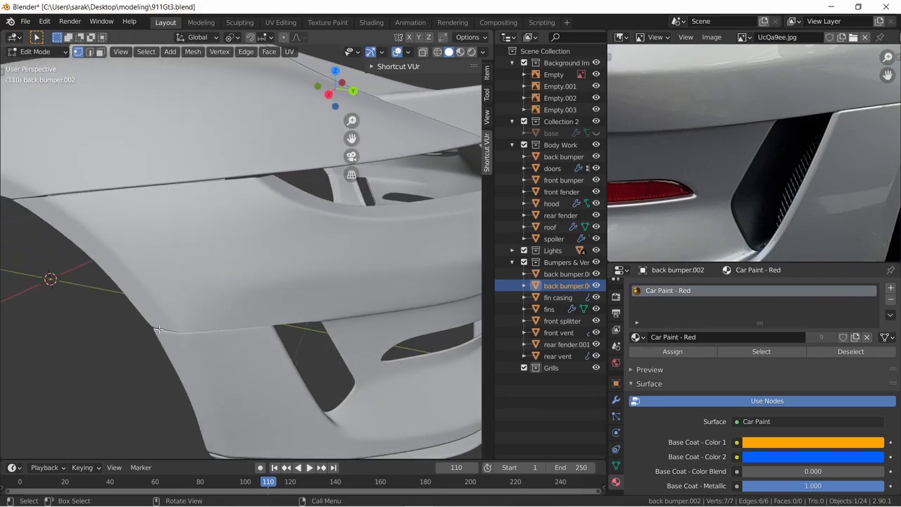
Extrude the vent outline about -0.062 m along Y into the bumper and remove the object's Shrinkwrap modifier
{"action": "key", "text": "e"}
{"action": "left_click", "coordinate": [188, 348]}
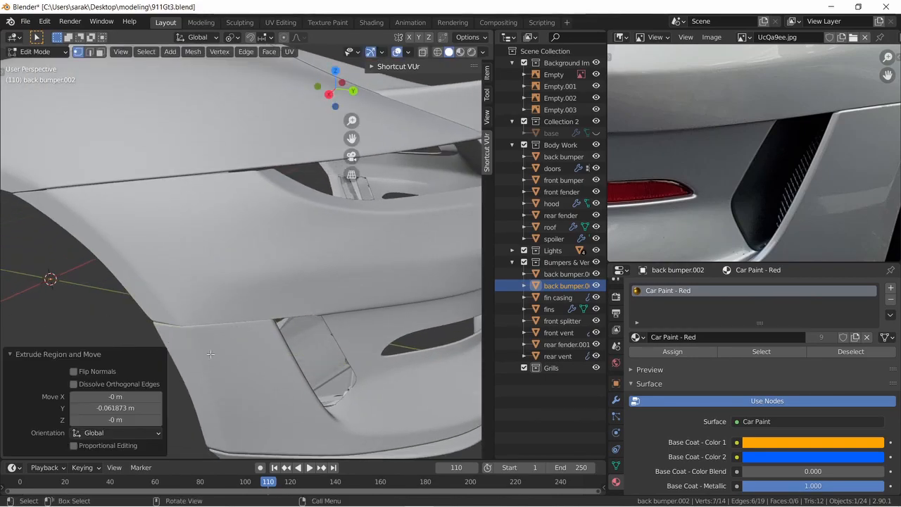
{"action": "left_click", "coordinate": [616, 400]}
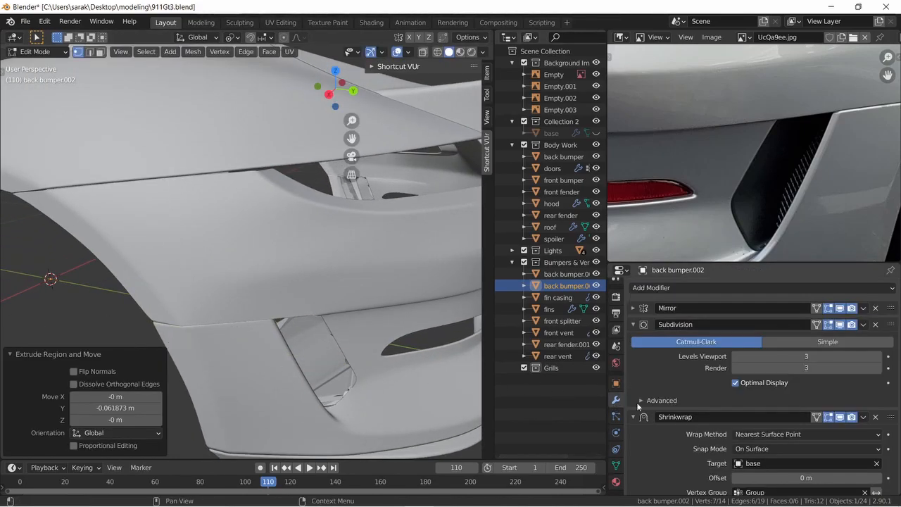
{"action": "left_click", "coordinate": [875, 417]}
Move the extruded inner edges of the vent casing along the Y axis to adjust its depth
{"action": "middle_click_drag", "start_coordinate": [420, 374], "coordinate": [416, 346]}
{"action": "key", "text": "shift+z"}
{"action": "middle_click_drag", "start_coordinate": [386, 305], "coordinate": [358, 261]}
{"action": "key", "text": "g"}
{"action": "key", "text": "y"}
{"action": "left_click", "coordinate": [406, 304]}
Fill a face across the open top of the vent casing between its upper corner vertices
{"action": "left_click", "coordinate": [232, 197]}
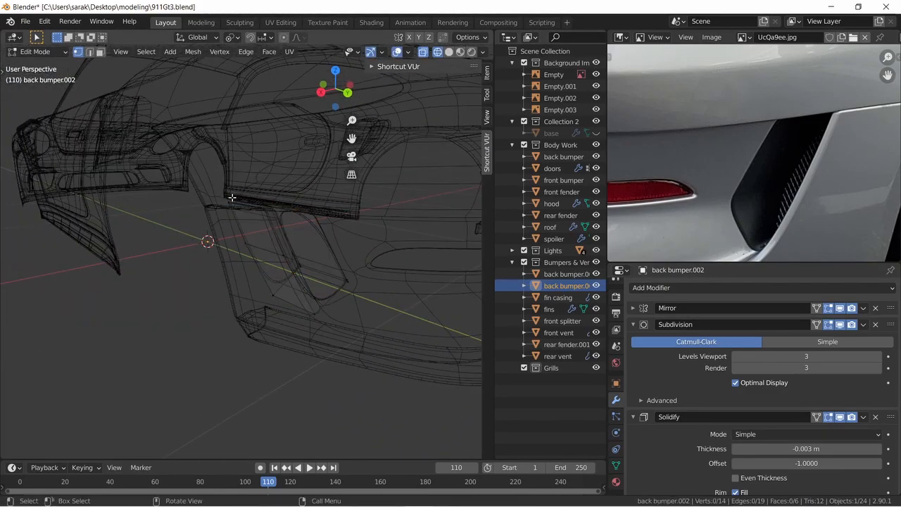
{"action": "key", "text": "g"}
{"action": "left_click", "coordinate": [278, 197]}
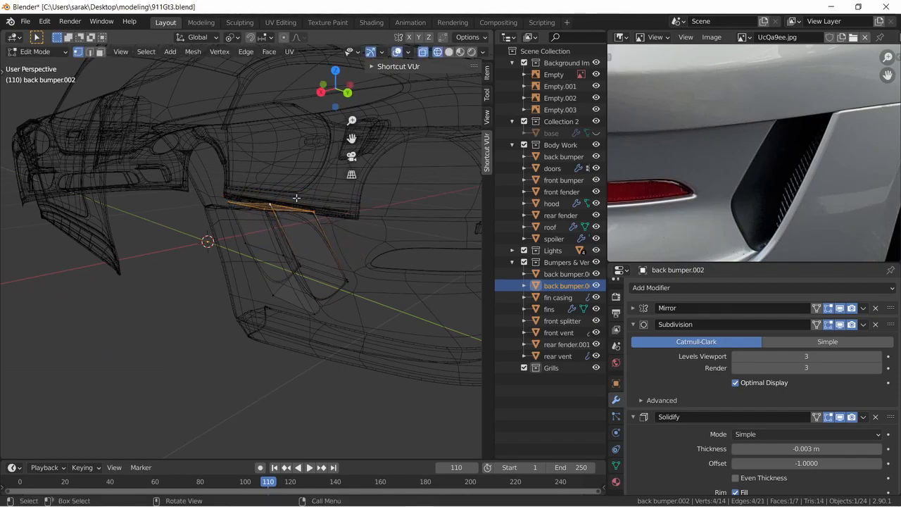
{"action": "key", "text": "shift+z"}
{"action": "middle_click_drag", "start_coordinate": [338, 202], "coordinate": [346, 222]}
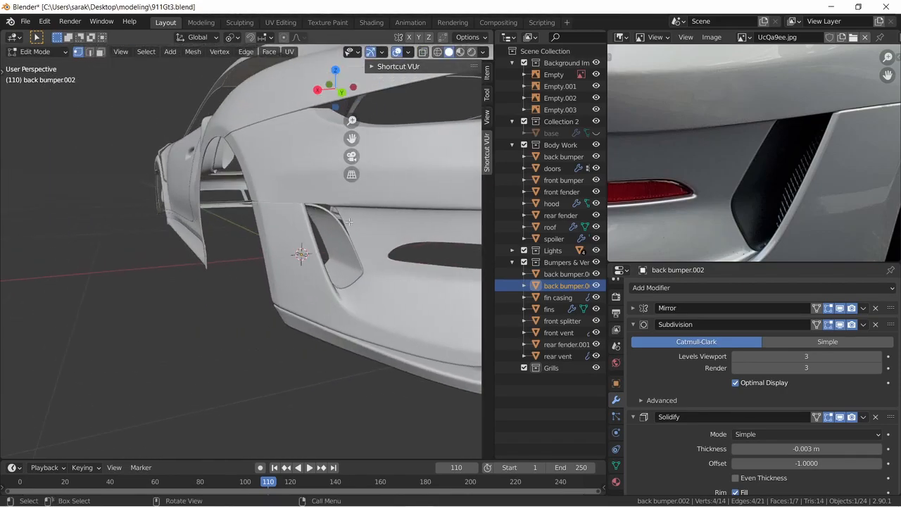
Add a loop cut across the vent casing's new top face and slide it along the surface to sharpen the corner
{"action": "key", "text": "ctrl+r"}
{"action": "left_click", "coordinate": [355, 233]}
{"action": "left_click", "coordinate": [354, 215]}
{"action": "key", "text": "z"}
{"action": "left_click", "coordinate": [328, 215]}
{"action": "key", "text": "g"}
{"action": "key", "text": "g"}
{"action": "left_click", "coordinate": [377, 199]}
{"action": "key", "text": "z"}
{"action": "left_click", "coordinate": [369, 232]}
{"action": "mouse_move", "coordinate": [374, 212]}
{"action": "middle_mouse_down"}
{"action": "mouse_move", "coordinate": [444, 218]}
{"action": "mouse_move", "coordinate": [346, 216]}
{"action": "middle_mouse_up"}
{"action": "key", "text": "z"}
{"action": "left_click", "coordinate": [423, 224]}
Add a loop cut around the vent casing and slide it along the casing's depth towards one rim
{"action": "scroll", "coordinate": [419, 229], "scroll_direction": "up", "scroll_amount": 5}
{"action": "left_click", "coordinate": [402, 239]}
{"action": "scroll", "coordinate": [398, 239], "scroll_direction": "down", "scroll_amount": 3}
{"action": "key", "text": "ctrl+r"}
{"action": "left_click", "coordinate": [332, 266]}
{"action": "left_click", "coordinate": [402, 270]}
{"action": "key", "text": "z"}
{"action": "left_click", "coordinate": [348, 267]}
{"action": "key", "text": "g"}
{"action": "key", "text": "g"}
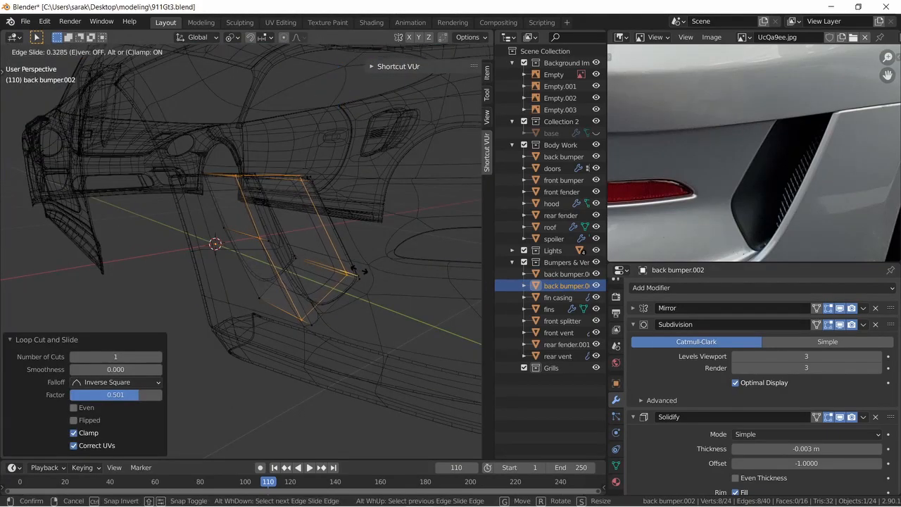
{"action": "left_click", "coordinate": [348, 271]}
Add a second loop cut around the vent casing's walls, slid to a factor of about -0.75
{"action": "key", "text": "a"}
{"action": "key", "text": "ctrl+r"}
{"action": "left_click", "coordinate": [336, 273]}
{"action": "left_click", "coordinate": [320, 274]}
{"action": "key", "text": "z"}
{"action": "left_click", "coordinate": [364, 272]}
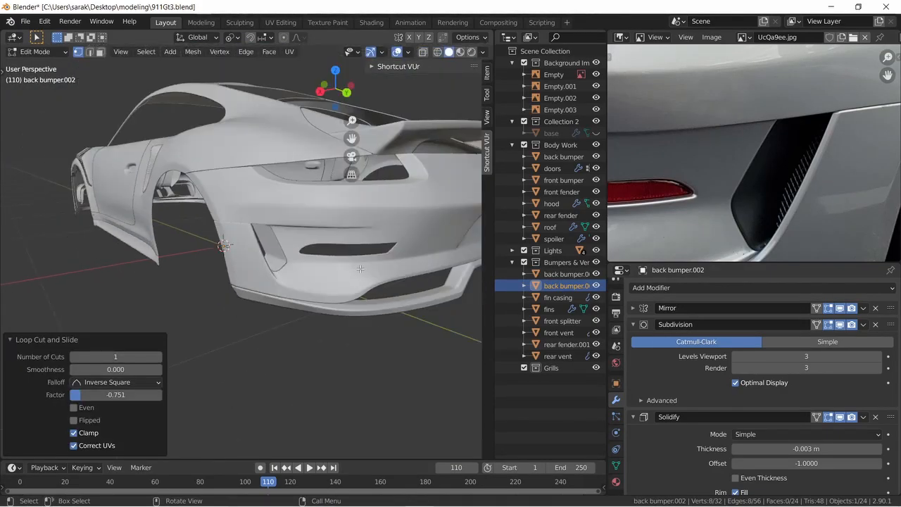
Leave Edit Mode and shade the vent casing smooth
{"action": "key", "text": "Tab"}
{"action": "key", "text": "alt+a"}
{"action": "mouse_move", "coordinate": [369, 271]}
{"action": "middle_mouse_down"}
{"action": "mouse_move", "coordinate": [316, 270]}
{"action": "mouse_move", "coordinate": [297, 261]}
{"action": "mouse_move", "coordinate": [300, 250]}
{"action": "middle_mouse_up"}
{"action": "scroll", "coordinate": [299, 245], "scroll_direction": "up", "scroll_amount": 5}
{"action": "scroll", "coordinate": [333, 238], "scroll_direction": "down", "scroll_amount": 3}
{"action": "right_click", "coordinate": [334, 223]}
{"action": "left_click", "coordinate": [334, 223]}
{"action": "middle_click_drag", "start_coordinate": [390, 217], "coordinate": [348, 241]}
{"action": "key", "text": "a"}
{"action": "key", "text": "a"}
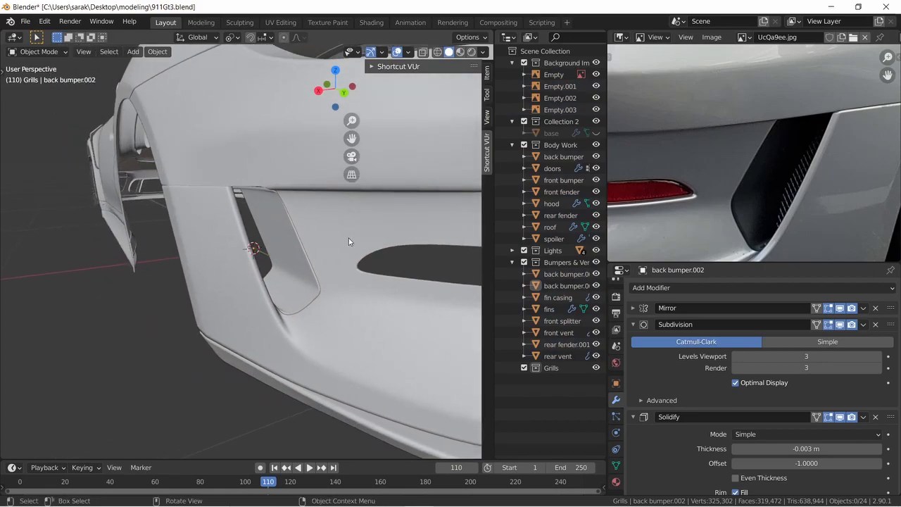
Inspect the fit of the vent casing in the bumper opening and save the file
{"action": "scroll", "coordinate": [348, 242], "scroll_direction": "up", "scroll_amount": 2}
{"action": "scroll", "coordinate": [348, 242], "scroll_direction": "down", "scroll_amount": 6}
{"action": "scroll", "coordinate": [349, 242], "scroll_direction": "up", "scroll_amount": 8}
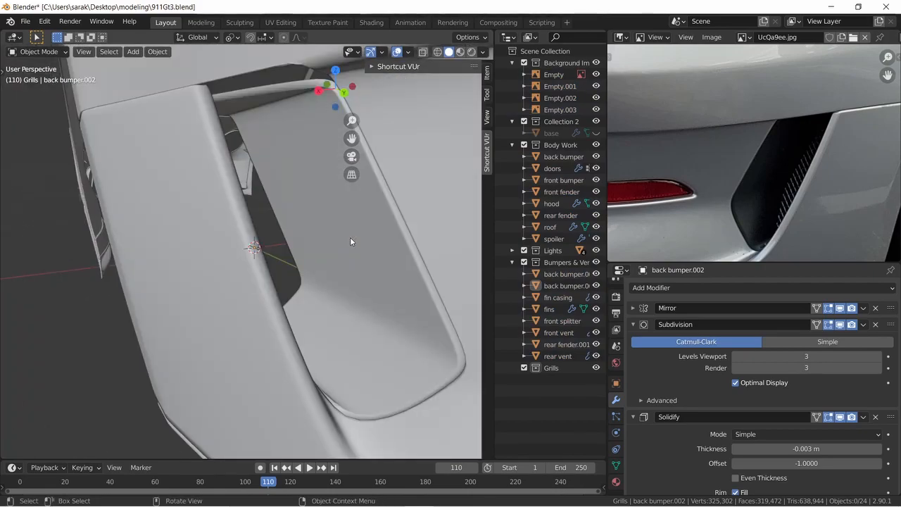
{"action": "mouse_move", "coordinate": [389, 223]}
{"action": "middle_mouse_down"}
{"action": "mouse_move", "coordinate": [375, 226]}
{"action": "mouse_move", "coordinate": [391, 227]}
{"action": "mouse_move", "coordinate": [399, 216]}
{"action": "mouse_move", "coordinate": [382, 218]}
{"action": "mouse_move", "coordinate": [418, 183]}
{"action": "mouse_move", "coordinate": [418, 192]}
{"action": "mouse_move", "coordinate": [237, 228]}
{"action": "mouse_move", "coordinate": [339, 209]}
{"action": "middle_mouse_up"}
{"action": "scroll", "coordinate": [417, 182], "scroll_direction": "down", "scroll_amount": 3}
{"action": "key", "text": "ctrl+s"}
{"action": "scroll", "coordinate": [339, 214], "scroll_direction": "up", "scroll_amount": 5}
{"action": "scroll", "coordinate": [341, 212], "scroll_direction": "down", "scroll_amount": 2}
{"action": "scroll", "coordinate": [339, 210], "scroll_direction": "down", "scroll_amount": 1}
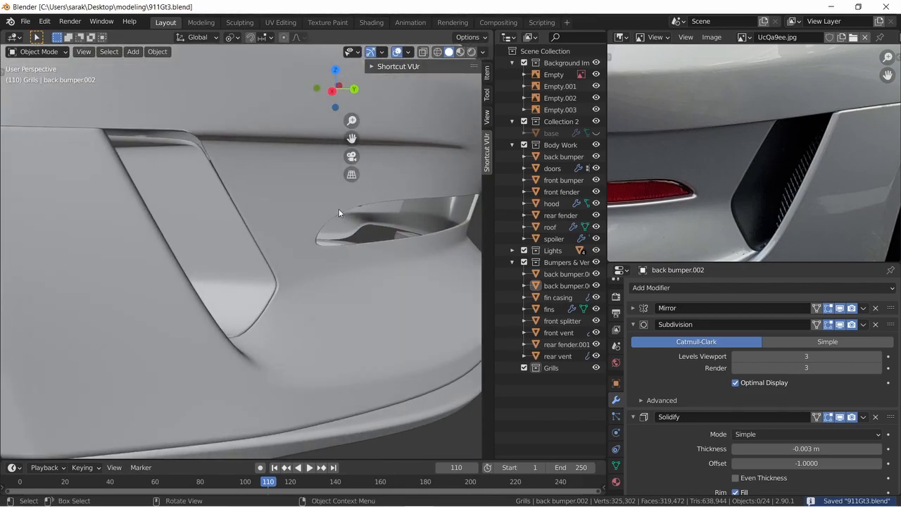
Select the vertices at one top corner of the vent casing and move them about 0.024 m along Y
{"action": "key", "text": "Tab"}
{"action": "key", "text": "z"}
{"action": "left_click", "coordinate": [232, 207]}
{"action": "mouse_move", "coordinate": [261, 204]}
{"action": "middle_mouse_down"}
{"action": "mouse_move", "coordinate": [332, 213]}
{"action": "mouse_move", "coordinate": [446, 251]}
{"action": "middle_mouse_up"}
{"action": "key", "text": "z"}
{"action": "left_click", "coordinate": [393, 213]}
{"action": "scroll", "coordinate": [304, 221], "scroll_direction": "down", "scroll_amount": 2}
{"action": "middle_click_drag", "start_coordinate": [553, 253], "coordinate": [339, 258]}
{"action": "scroll", "coordinate": [372, 268], "scroll_direction": "up", "scroll_amount": 2}
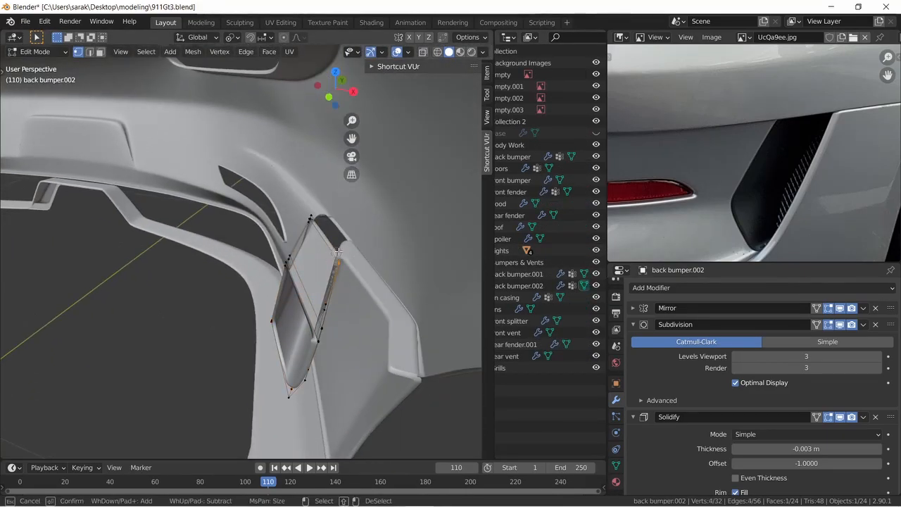
{"action": "key", "text": "z"}
{"action": "left_click", "coordinate": [332, 258]}
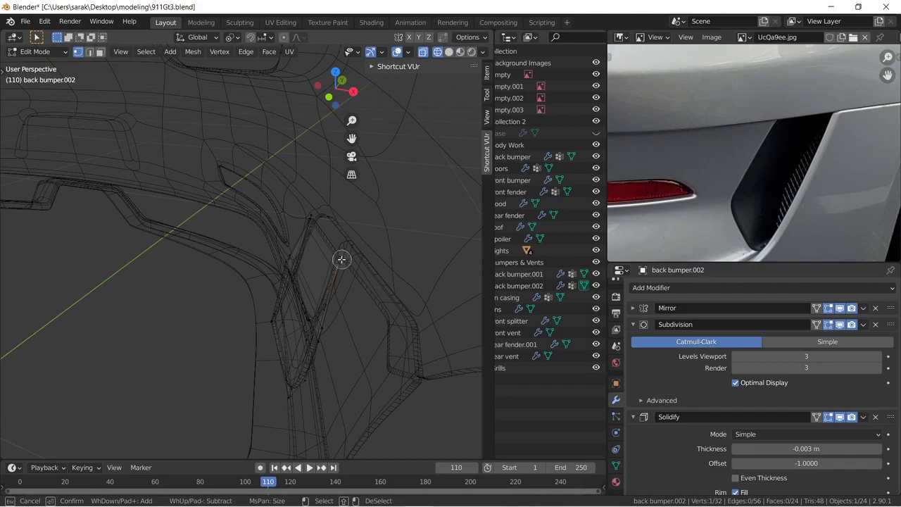
{"action": "left_click", "coordinate": [341, 259]}
{"action": "right_click", "coordinate": [344, 259]}
{"action": "key", "text": "z"}
{"action": "left_click", "coordinate": [365, 260]}
{"action": "scroll", "coordinate": [364, 259], "scroll_direction": "down", "scroll_amount": 5}
{"action": "middle_click_drag", "start_coordinate": [364, 263], "coordinate": [283, 189]}
{"action": "key", "text": "KP_Decimal"}
{"action": "key", "text": "g"}
{"action": "key", "text": "y"}
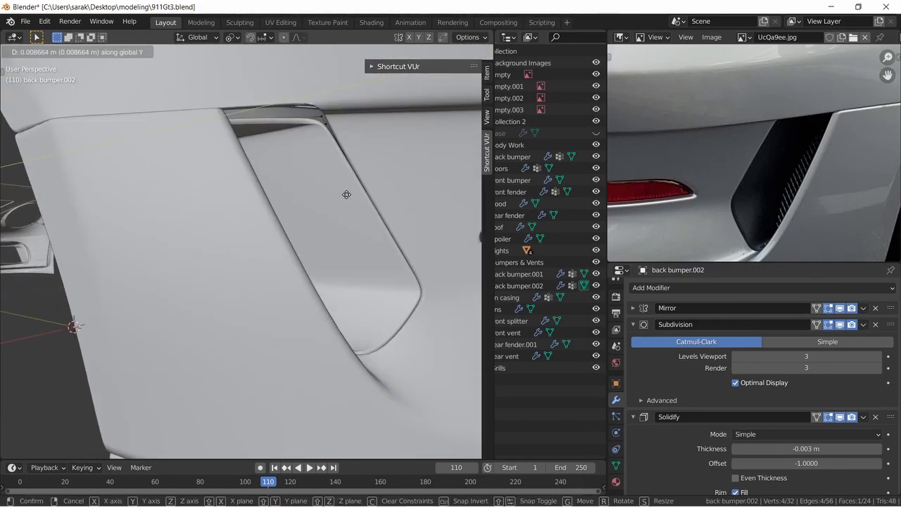
{"action": "left_click", "coordinate": [240, 208]}
Move the same top corner vertices of the vent casing slightly along the Z axis
{"action": "middle_click_drag", "start_coordinate": [240, 208], "coordinate": [251, 207]}
{"action": "key", "text": "g"}
{"action": "key", "text": "z"}
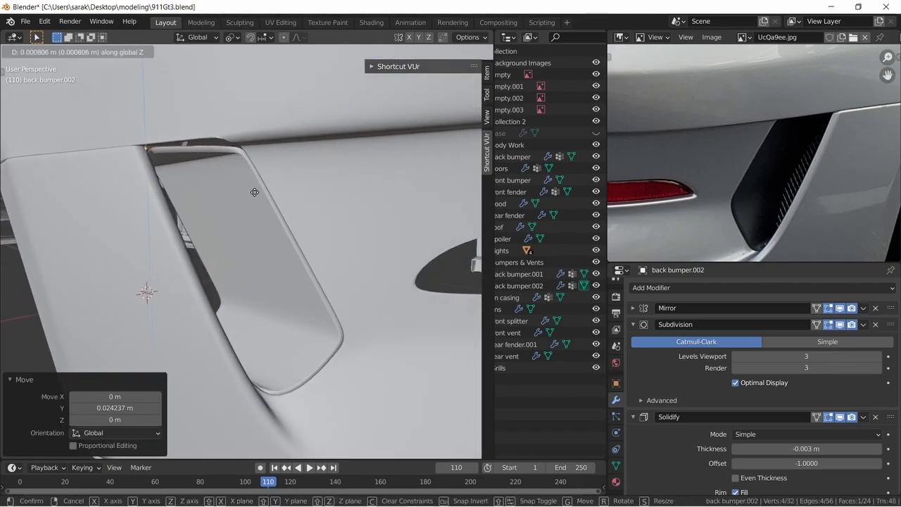
{"action": "left_click", "coordinate": [239, 173]}
Select the vertices at the other top corner of the vent casing and raise them about 0.004 m along Z
{"action": "key", "text": "z"}
{"action": "left_click", "coordinate": [164, 171]}
{"action": "key", "text": "a"}
{"action": "key", "text": "a"}
{"action": "key", "text": "c"}
{"action": "left_click", "coordinate": [245, 155]}
{"action": "right_click", "coordinate": [245, 155]}
{"action": "key", "text": "z"}
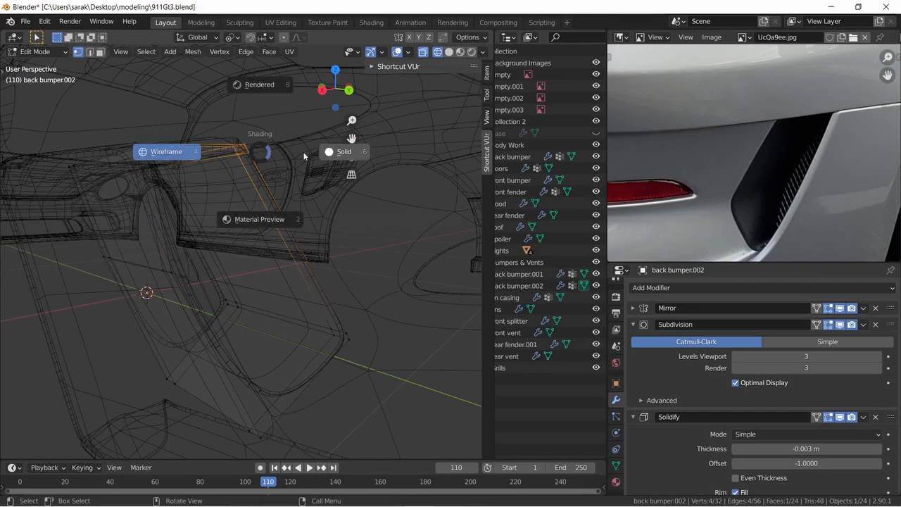
{"action": "left_click", "coordinate": [299, 155]}
{"action": "key", "text": "g"}
{"action": "key", "text": "z"}
{"action": "left_click", "coordinate": [291, 122]}
{"action": "key", "text": "g"}
{"action": "key", "text": "y"}
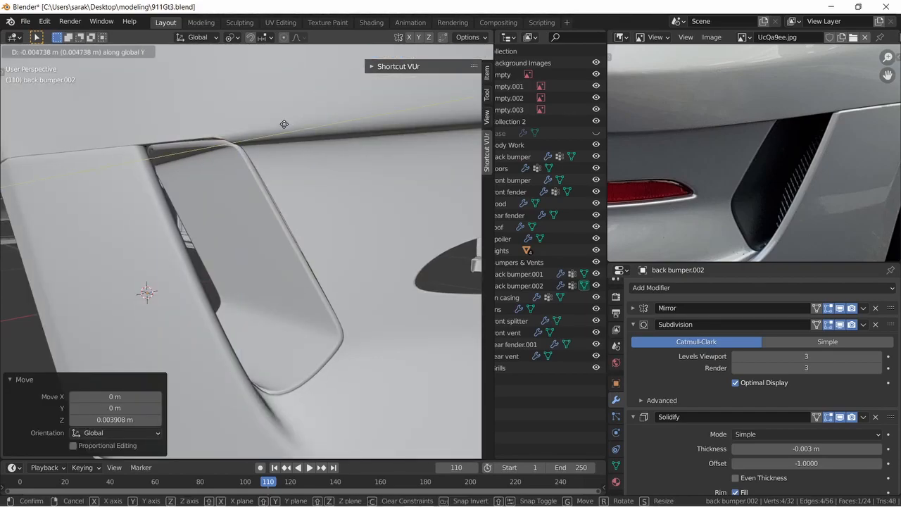
{"action": "right_click", "coordinate": [271, 126]}
{"action": "key", "text": "g"}
{"action": "key", "text": "y"}
{"action": "right_click", "coordinate": [264, 121]}
Check the adjusted vent casing from another angle in Object Mode and save the file
{"action": "middle_click_drag", "start_coordinate": [241, 157], "coordinate": [280, 251]}
{"action": "key", "text": "Tab"}
{"action": "scroll", "coordinate": [246, 141], "scroll_direction": "down", "scroll_amount": 2}
{"action": "key", "text": "ctrl+s"}
Move the selected top corner vertices of the vent casing along the Y axis and check the fit in Object Mode
{"action": "key", "text": "Tab"}
{"action": "key", "text": "g"}
{"action": "key", "text": "y"}
{"action": "left_click", "coordinate": [314, 130]}
{"action": "key", "text": "Tab"}
{"action": "scroll", "coordinate": [279, 251], "scroll_direction": "up", "scroll_amount": 2}
Add a centred loop cut across the top strip of the vent casing
{"action": "key", "text": "Tab"}
{"action": "key", "text": "ctrl+r"}
{"action": "left_click", "coordinate": [308, 250]}
{"action": "right_click", "coordinate": [309, 250]}
Move the two middle vertices on the casing's top edge about 0.023 m along Y to follow the bumper's curve
{"action": "middle_click_drag", "start_coordinate": [316, 227], "coordinate": [306, 247]}
{"action": "key", "text": "alt+a"}
{"action": "key", "text": "g"}
{"action": "key", "text": "y"}
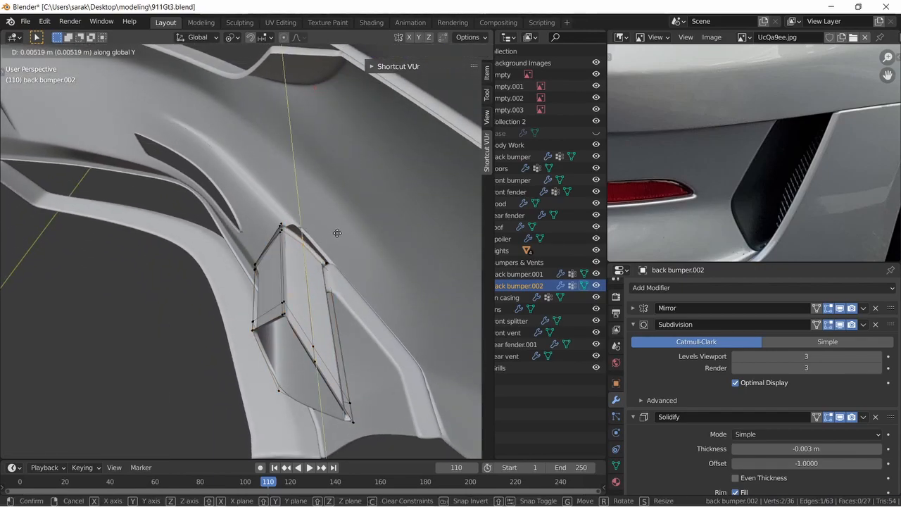
{"action": "left_click", "coordinate": [340, 187]}
{"action": "middle_click_drag", "start_coordinate": [339, 188], "coordinate": [223, 142]}
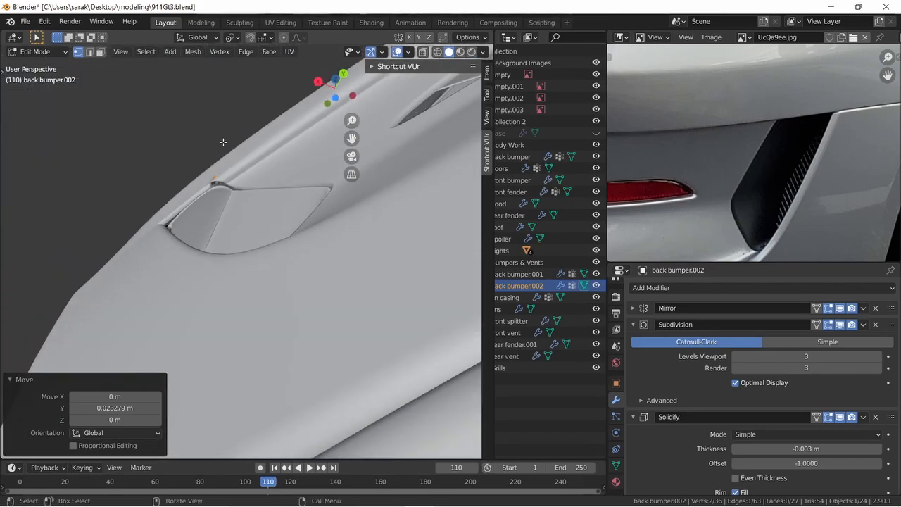
Check the vent casing's top edge from a closer angle in Object Mode and save the file
{"action": "key", "text": "Tab"}
{"action": "key", "text": "a"}
{"action": "key", "text": "a"}
{"action": "mouse_move", "coordinate": [254, 184]}
{"action": "middle_mouse_down"}
{"action": "mouse_move", "coordinate": [261, 176]}
{"action": "mouse_move", "coordinate": [320, 195]}
{"action": "mouse_move", "coordinate": [264, 203]}
{"action": "mouse_move", "coordinate": [260, 195]}
{"action": "middle_mouse_up"}
{"action": "key", "text": "ctrl+s"}
Add a loop cut at the top corner of the vent casing
{"action": "key", "text": "Tab"}
{"action": "key", "text": "ctrl+r"}
{"action": "left_click", "coordinate": [245, 191]}
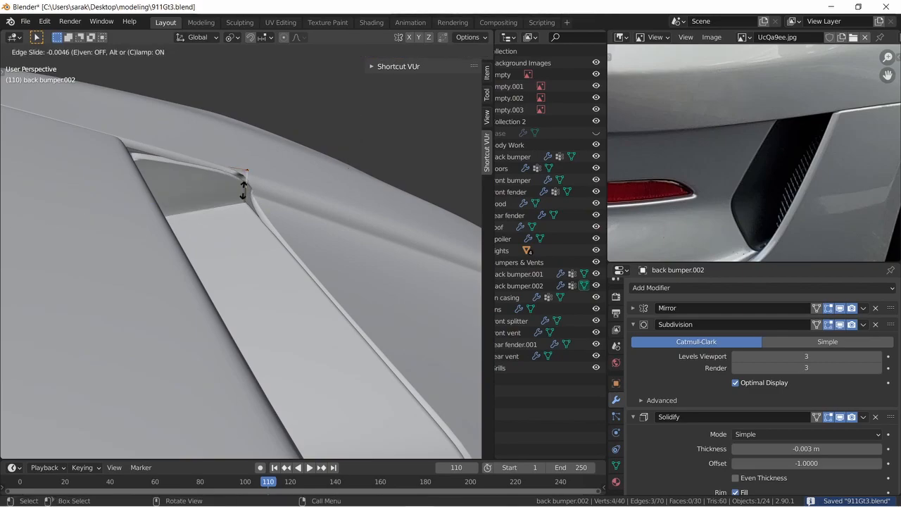
{"action": "left_click", "coordinate": [256, 188]}
Select the vertices at the casing's top corner in wireframe and move them about -0.004 m along X
{"action": "key", "text": "a"}
{"action": "key", "text": "shift+z"}
{"action": "key", "text": "alt+a"}
{"action": "key", "text": "c"}
{"action": "left_click", "coordinate": [245, 179]}
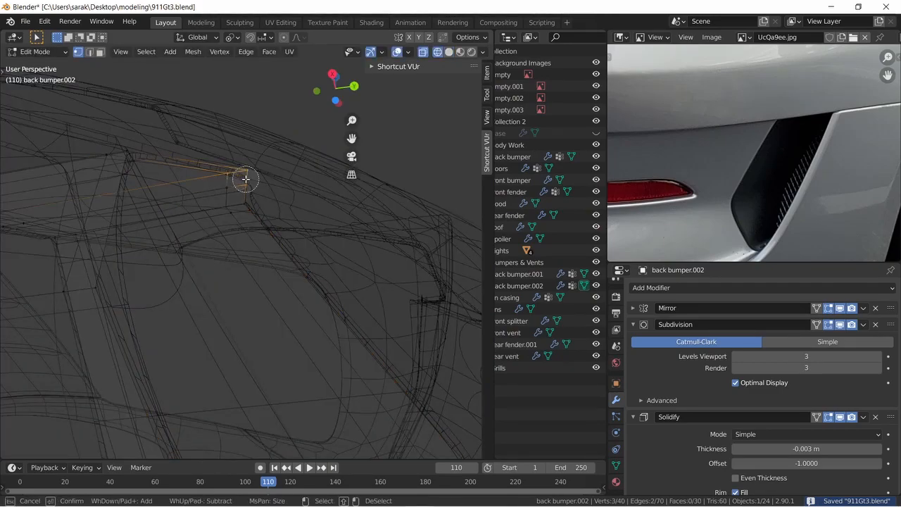
{"action": "key", "text": "g"}
{"action": "key", "text": "g"}
{"action": "right_click", "coordinate": [288, 196]}
{"action": "key", "text": "g"}
{"action": "key", "text": "x"}
{"action": "left_click", "coordinate": [290, 205]}
{"action": "key", "text": "z"}
{"action": "left_click", "coordinate": [327, 202]}
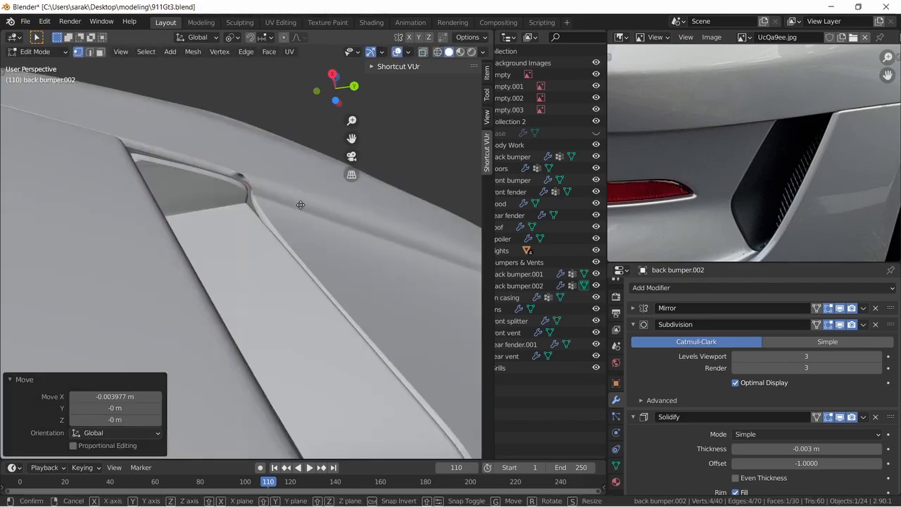
Adjust the corner vertices along Z and Y, return to Object Mode and save the file
{"action": "key", "text": "g"}
{"action": "key", "text": "z"}
{"action": "left_click", "coordinate": [309, 201]}
{"action": "key", "text": "g"}
{"action": "key", "text": "y"}
{"action": "left_click", "coordinate": [309, 201]}
{"action": "key", "text": "Tab"}
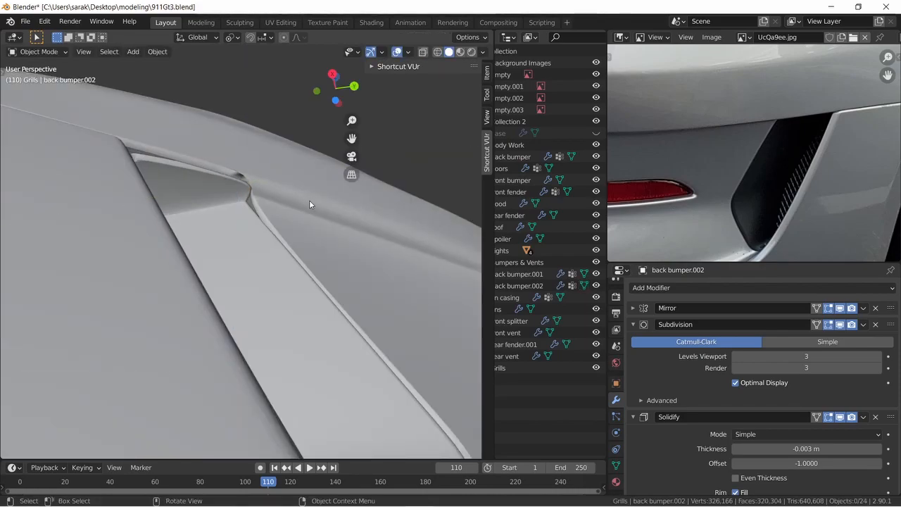
{"action": "key", "text": "ctrl+s"}
Select the vertices at the casing's opposite top corner in wireframe and move them slightly along X
{"action": "mouse_move", "coordinate": [310, 200]}
{"action": "middle_mouse_down"}
{"action": "mouse_move", "coordinate": [222, 262]}
{"action": "mouse_move", "coordinate": [272, 282]}
{"action": "mouse_move", "coordinate": [345, 268]}
{"action": "mouse_move", "coordinate": [311, 273]}
{"action": "middle_mouse_up"}
{"action": "key", "text": "z"}
{"action": "left_click", "coordinate": [230, 271]}
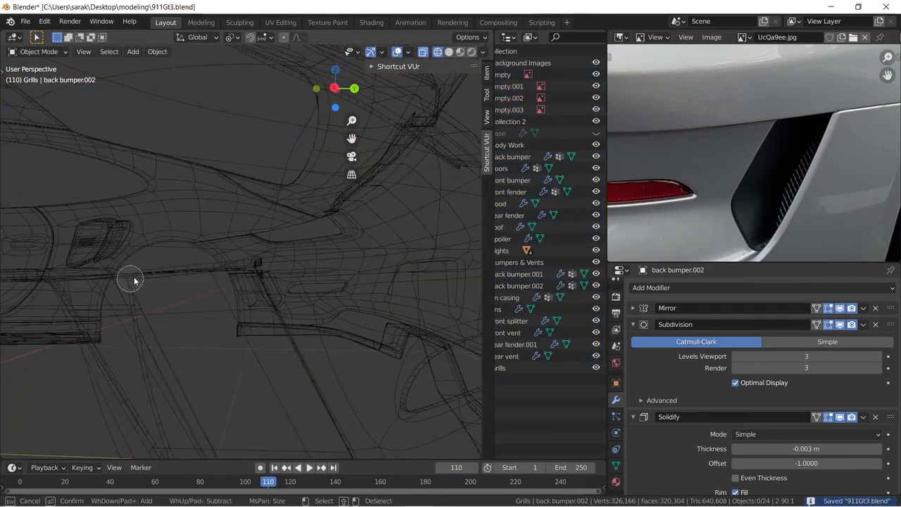
{"action": "right_click", "coordinate": [201, 300]}
{"action": "left_click", "coordinate": [212, 290]}
{"action": "key", "text": "Tab"}
{"action": "middle_click_drag", "start_coordinate": [213, 290], "coordinate": [238, 324]}
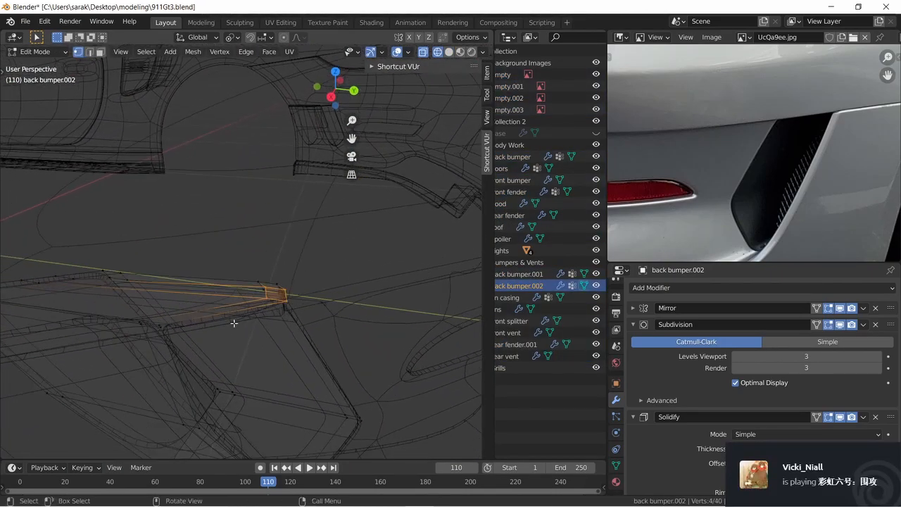
{"action": "left_click", "coordinate": [153, 325]}
{"action": "right_click", "coordinate": [151, 324]}
{"action": "key", "text": "z"}
{"action": "left_click", "coordinate": [201, 320]}
{"action": "key", "text": "g"}
{"action": "key", "text": "x"}
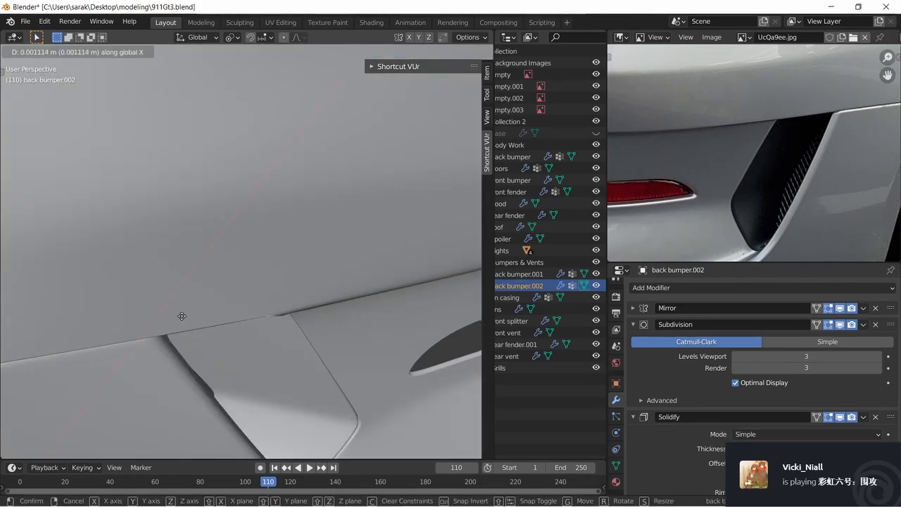
{"action": "left_click", "coordinate": [166, 317]}
Check the vent casing in Object Mode with the whole car rear in view and save the file
{"action": "middle_click_drag", "start_coordinate": [166, 316], "coordinate": [283, 280]}
{"action": "key", "text": "Tab"}
{"action": "scroll", "coordinate": [249, 262], "scroll_direction": "down", "scroll_amount": 3}
{"action": "key", "text": "alt+a"}
{"action": "key", "text": "ctrl+s"}
{"action": "scroll", "coordinate": [308, 250], "scroll_direction": "down", "scroll_amount": 4}
{"action": "middle_click_drag", "start_coordinate": [308, 250], "coordinate": [215, 240]}
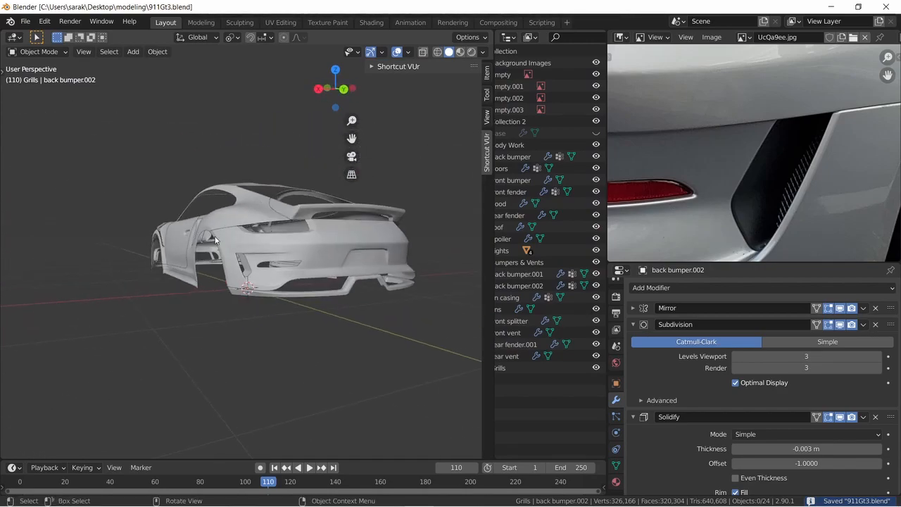
Examine the reference photo's side vent, lower grille and the bumper edge under the wing, and compare them with the model's rear
{"action": "scroll", "coordinate": [775, 206], "scroll_direction": "down", "scroll_amount": 1}
{"action": "scroll", "coordinate": [802, 206], "scroll_direction": "up", "scroll_amount": 5}
{"action": "scroll", "coordinate": [819, 196], "scroll_direction": "down", "scroll_amount": 5}
{"action": "middle_click_drag", "start_coordinate": [819, 195], "coordinate": [826, 173]}
{"action": "scroll", "coordinate": [825, 169], "scroll_direction": "down", "scroll_amount": 5}
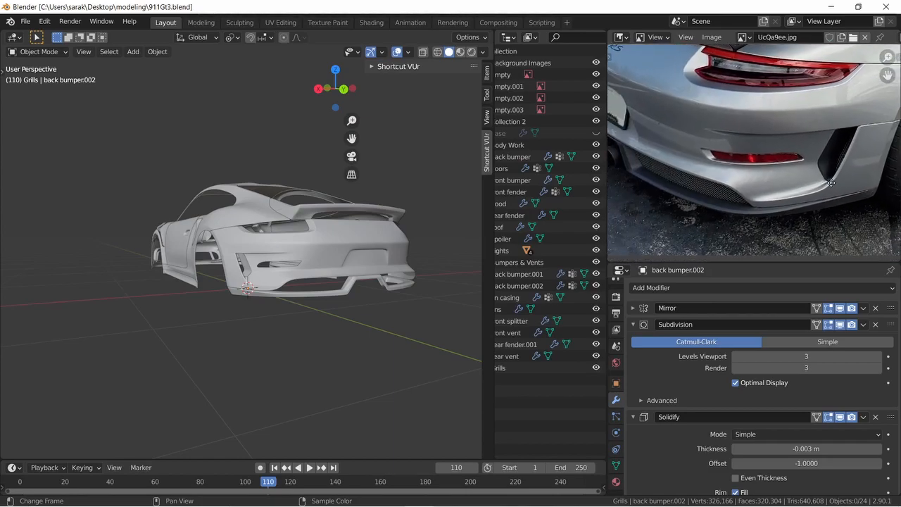
{"action": "middle_click_drag", "start_coordinate": [762, 127], "coordinate": [845, 259]}
{"action": "scroll", "coordinate": [762, 174], "scroll_direction": "up", "scroll_amount": 5}
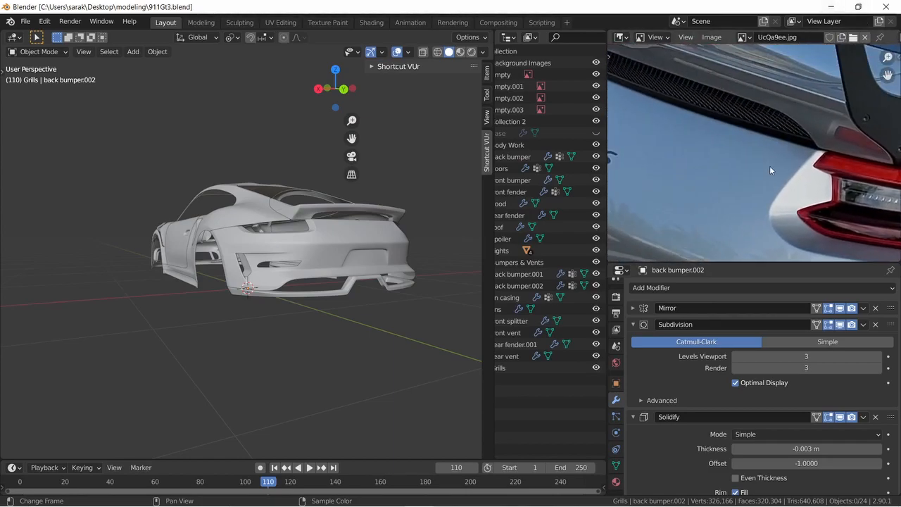
{"action": "middle_click_drag", "start_coordinate": [770, 157], "coordinate": [865, 191]}
{"action": "middle_click_drag", "start_coordinate": [838, 155], "coordinate": [803, 57]}
{"action": "middle_click_drag", "start_coordinate": [793, 162], "coordinate": [748, 95]}
{"action": "middle_click_drag", "start_coordinate": [747, 185], "coordinate": [698, 95]}
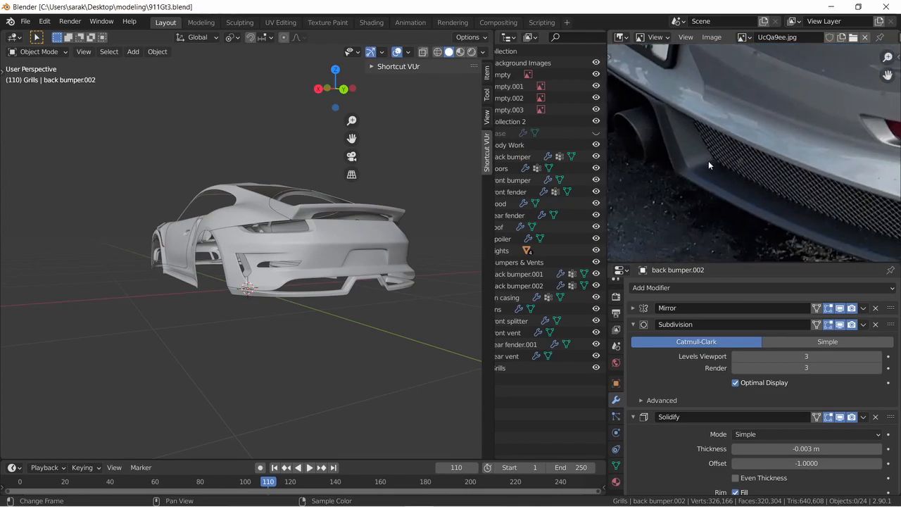
{"action": "scroll", "coordinate": [821, 185], "scroll_direction": "down", "scroll_amount": 3}
{"action": "scroll", "coordinate": [887, 233], "scroll_direction": "up", "scroll_amount": 4}
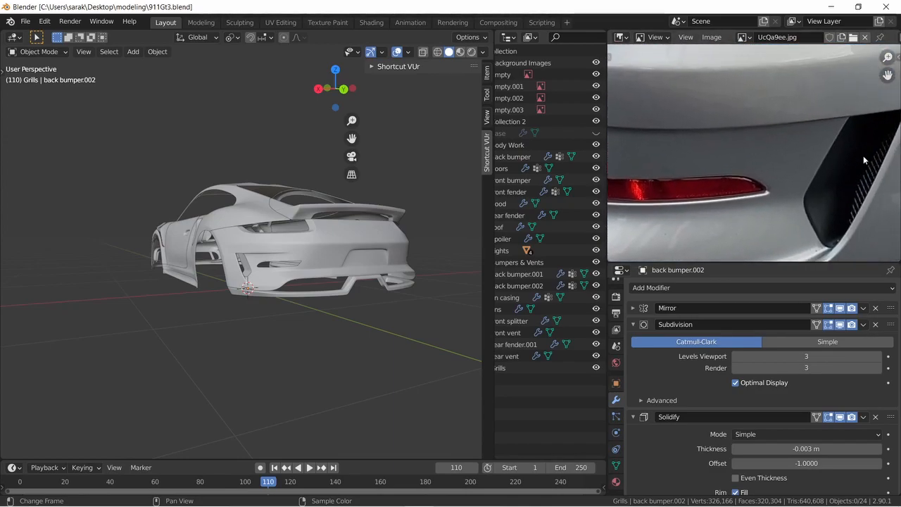
{"action": "middle_click_drag", "start_coordinate": [857, 162], "coordinate": [836, 143]}
{"action": "scroll", "coordinate": [828, 158], "scroll_direction": "down", "scroll_amount": 3}
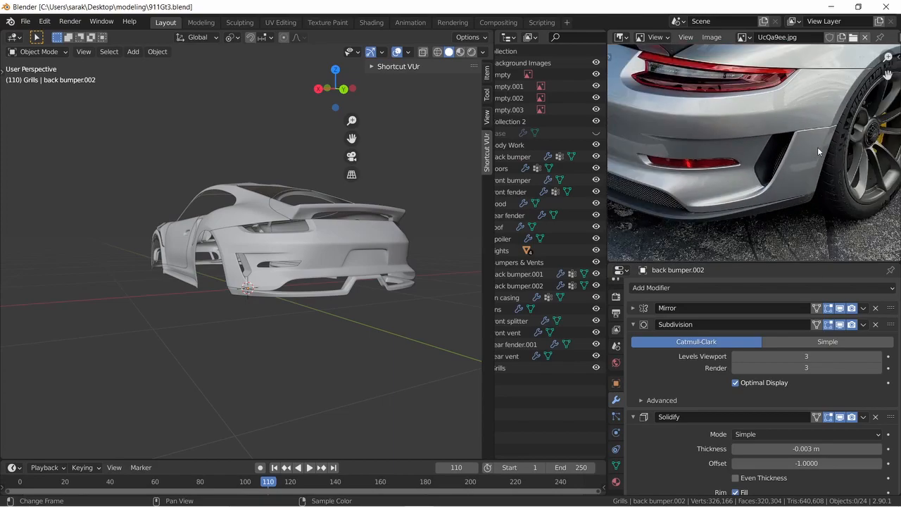
{"action": "scroll", "coordinate": [457, 175], "scroll_direction": "up", "scroll_amount": 8}
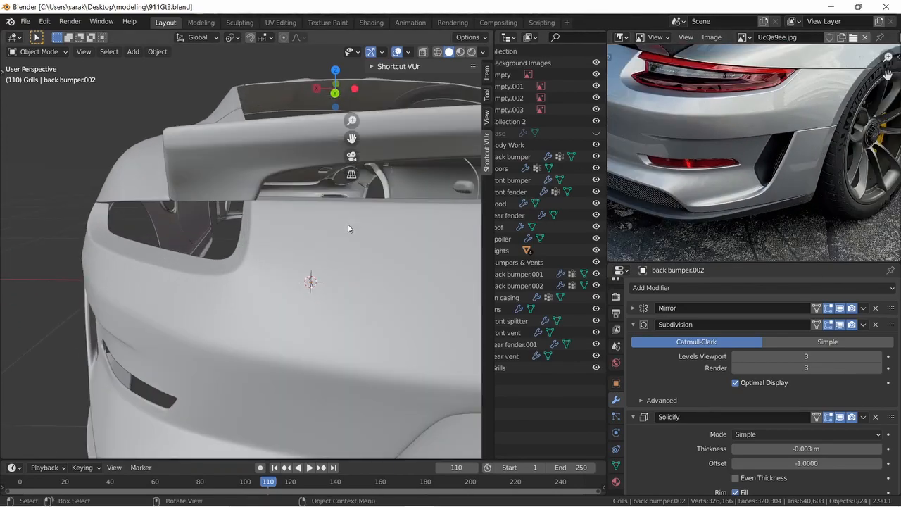
{"action": "middle_click_drag", "start_coordinate": [338, 216], "coordinate": [253, 215]}
{"action": "scroll", "coordinate": [660, 128], "scroll_direction": "down", "scroll_amount": 3}
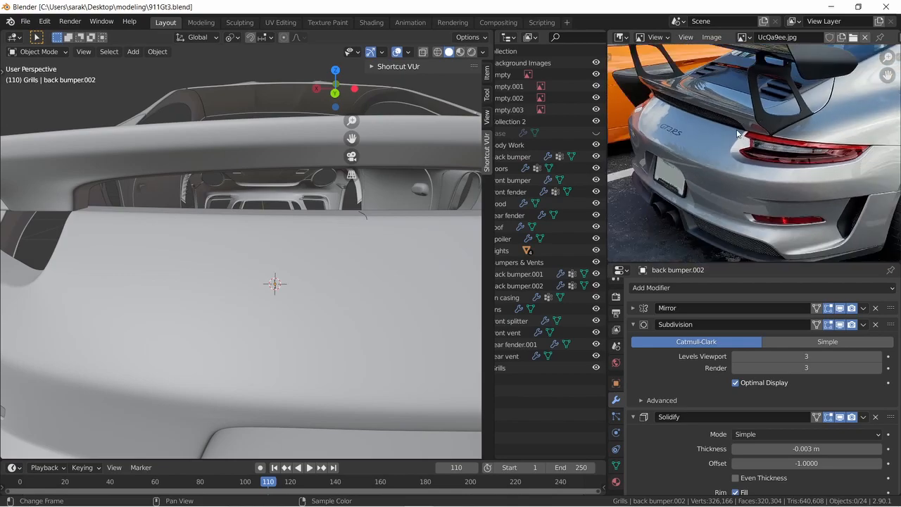
{"action": "scroll", "coordinate": [766, 162], "scroll_direction": "up", "scroll_amount": 5}
Select the faces along the back bumper's top edge below the spoiler in Edit Mode
{"action": "left_click", "coordinate": [292, 231]}
{"action": "key", "text": "Tab"}
{"action": "middle_click_drag", "start_coordinate": [291, 231], "coordinate": [312, 244]}
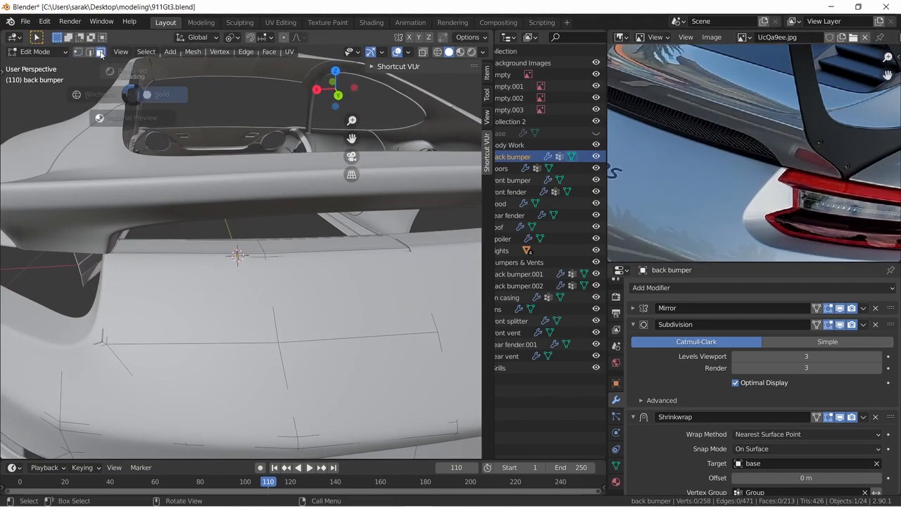
{"action": "left_click", "coordinate": [38, 79]}
{"action": "middle_click_drag", "start_coordinate": [167, 184], "coordinate": [202, 219]}
{"action": "key", "text": "c"}
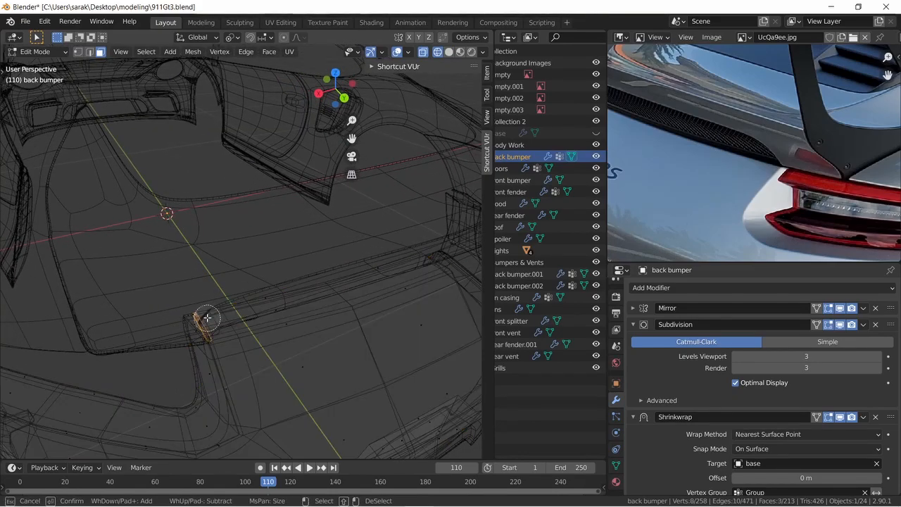
{"action": "left_click_drag", "start_coordinate": [205, 318], "coordinate": [318, 301]}
{"action": "key", "text": "shift+z"}
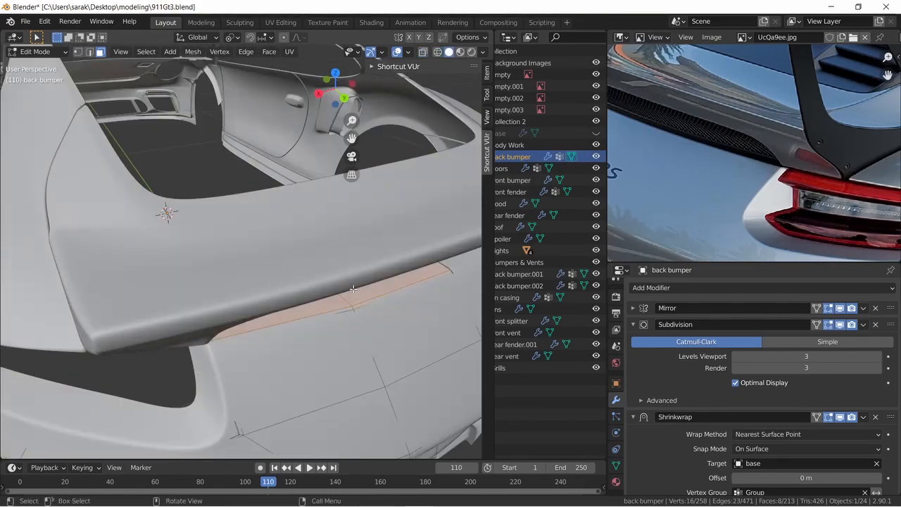
Isolate the back bumper in local view and reselect only the flat strip faces along its top edge
{"action": "key", "text": "KP_Divide"}
{"action": "key", "text": "KP_Decimal"}
{"action": "key", "text": "alt+a"}
{"action": "key", "text": "z"}
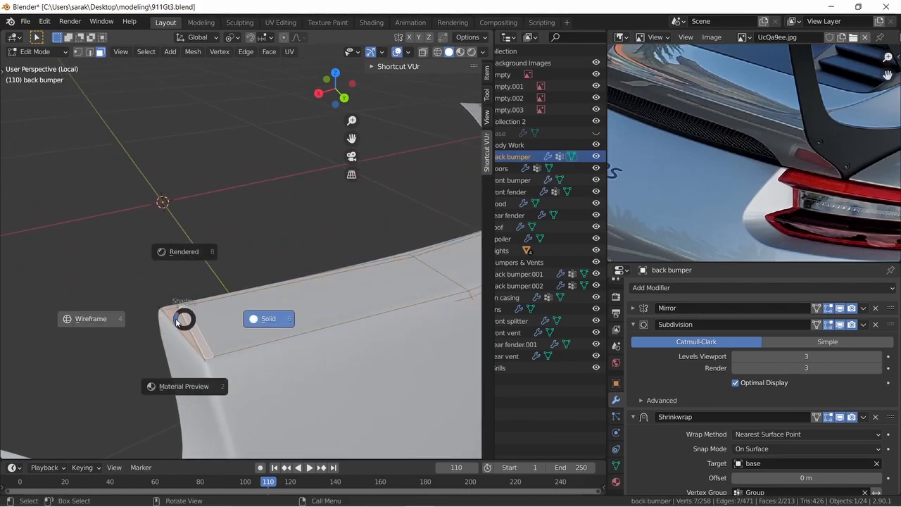
{"action": "key", "text": "4"}
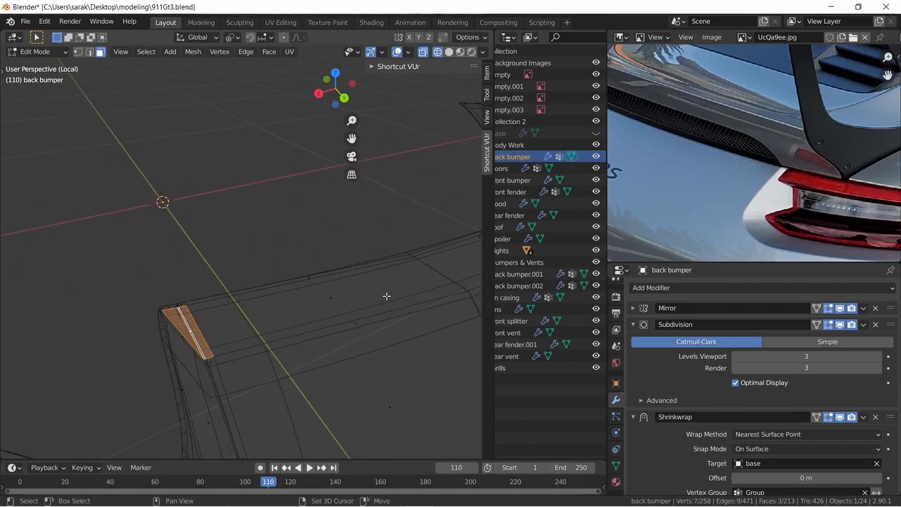
{"action": "left_click", "coordinate": [328, 301], "text": "shift"}
{"action": "middle_click_drag", "start_coordinate": [465, 265], "coordinate": [312, 296], "text": "shift"}
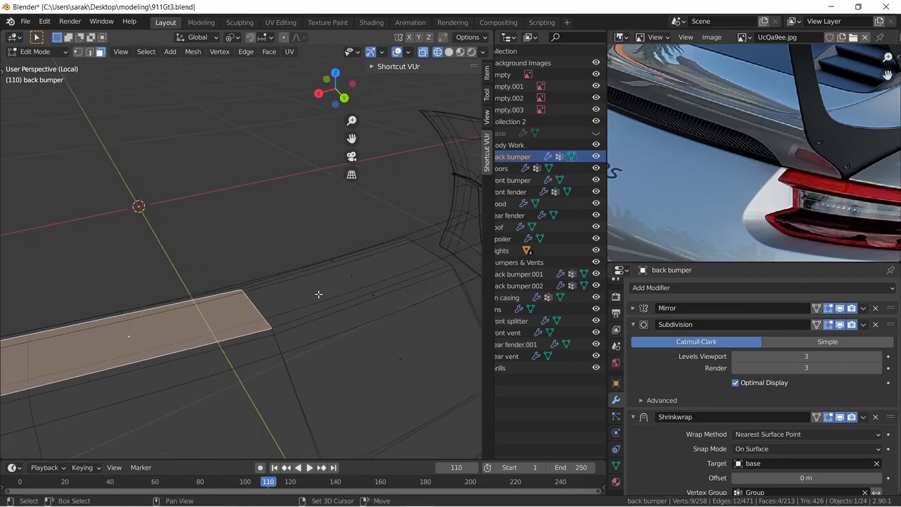
{"action": "left_click", "coordinate": [346, 279], "text": "shift"}
Duplicate the strip faces in place, separate them into their own object and return to Object Mode
{"action": "key", "text": "shift+d"}
{"action": "right_click", "coordinate": [338, 256]}
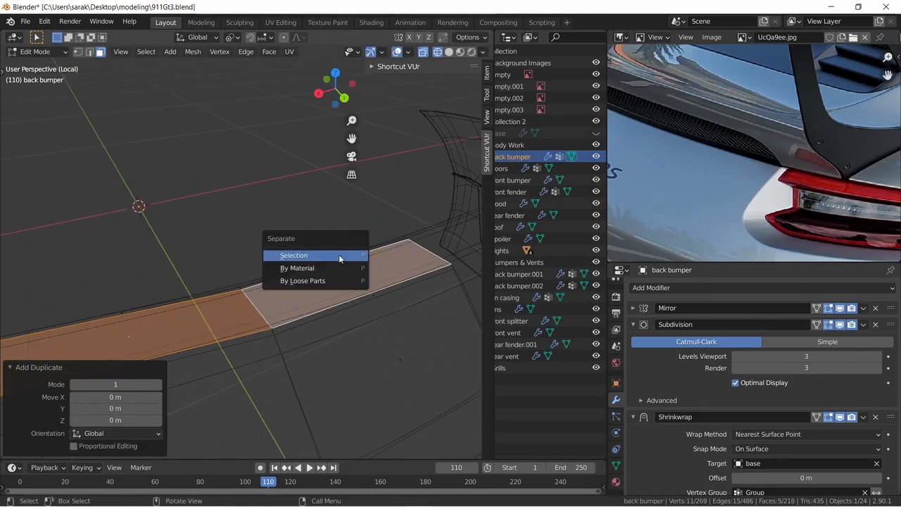
{"action": "left_click", "coordinate": [339, 255]}
{"action": "key", "text": "z"}
{"action": "key", "text": "6"}
{"action": "key", "text": "Tab"}
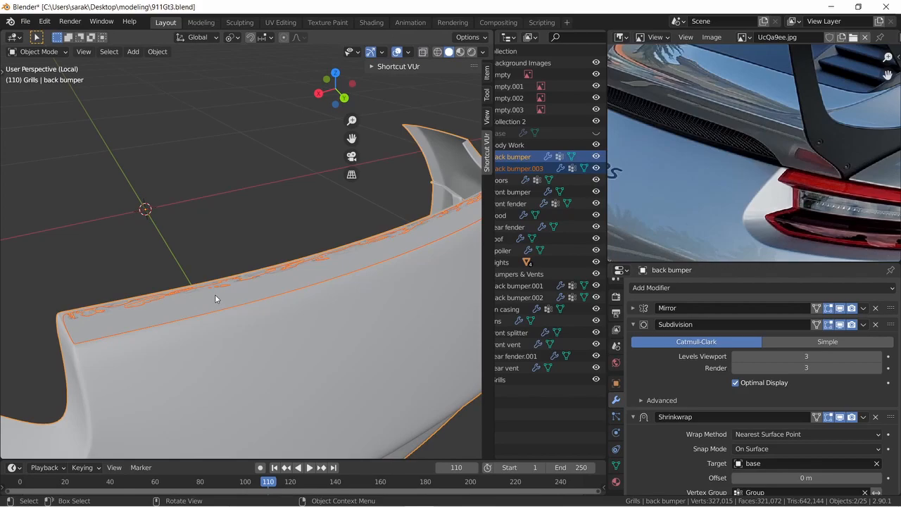
Select the separated strip and remove its Shrinkwrap and Solidify modifiers
{"action": "left_click", "coordinate": [215, 294]}
{"action": "left_click", "coordinate": [875, 419]}
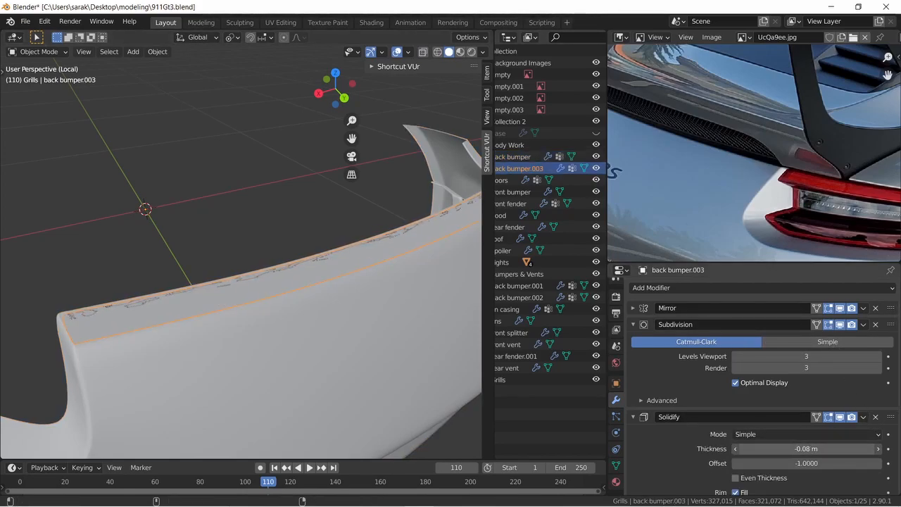
{"action": "left_click", "coordinate": [876, 418]}
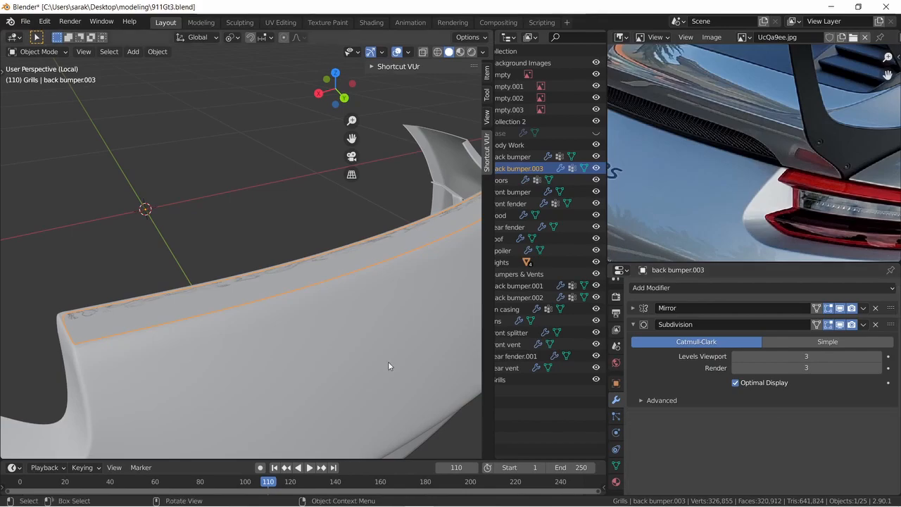
Extrude all the strip's faces upward along the Z axis in Edit Mode
{"action": "key", "text": "Tab"}
{"action": "key", "text": "g"}
{"action": "key", "text": "z"}
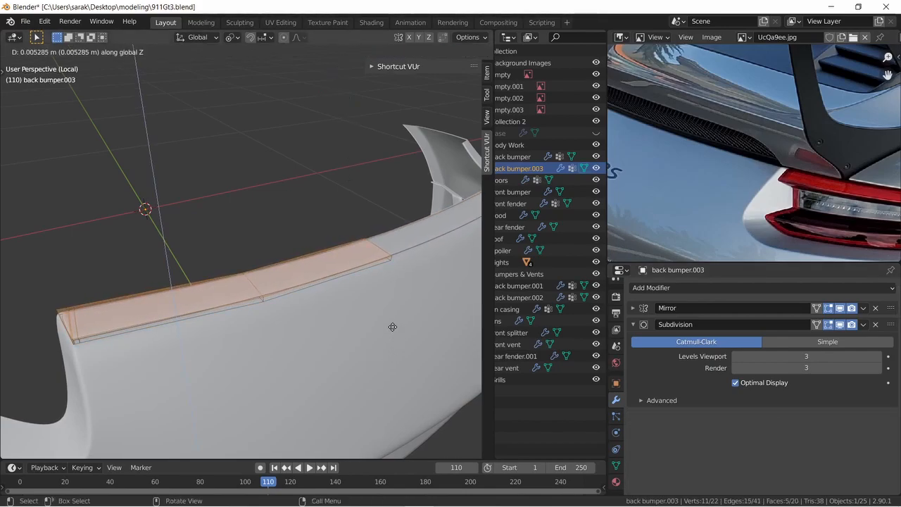
{"action": "left_click", "coordinate": [392, 372]}
Try a loop cut on the extruded strip and undo it
{"action": "middle_click_drag", "start_coordinate": [254, 296], "coordinate": [273, 250]}
{"action": "key", "text": "alt+a"}
{"action": "key", "text": "ctrl+r"}
{"action": "left_click", "coordinate": [273, 250]}
{"action": "left_click", "coordinate": [270, 251]}
{"action": "key", "text": "ctrl+z"}
Add a loop cut around the strip's side walls and slide it close to the bottom edge
{"action": "scroll", "coordinate": [311, 322], "scroll_direction": "up", "scroll_amount": 3}
{"action": "key", "text": "ctrl+r"}
{"action": "left_click", "coordinate": [310, 322]}
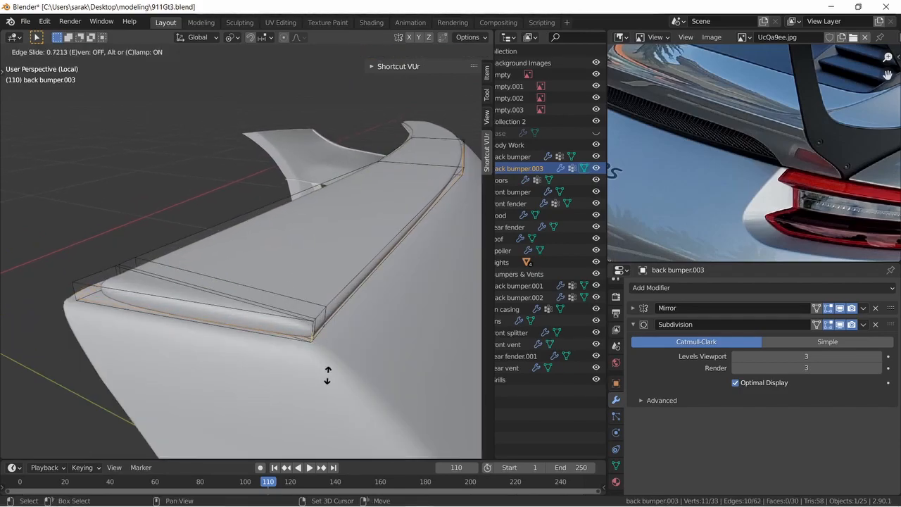
{"action": "left_click", "coordinate": [328, 400]}
Try a second loop cut around the strip's side walls and undo it
{"action": "key", "text": "alt+a"}
{"action": "key", "text": "ctrl+r"}
{"action": "left_click", "coordinate": [317, 330]}
{"action": "left_click", "coordinate": [314, 335]}
{"action": "key", "text": "ctrl+z"}
Add a loop cut around the strip's side walls close to the top edge and return to Object Mode
{"action": "key", "text": "ctrl+r"}
{"action": "left_click", "coordinate": [311, 332]}
{"action": "left_click", "coordinate": [328, 281]}
{"action": "key", "text": "Tab"}
{"action": "key", "text": "a"}
Save the file and leave local view to show the rest of the car
{"action": "middle_click_drag", "start_coordinate": [327, 281], "coordinate": [265, 218]}
{"action": "key", "text": "alt+a"}
{"action": "key", "text": "ctrl+s"}
{"action": "key", "text": "KP_Divide"}
{"action": "scroll", "coordinate": [639, 145], "scroll_direction": "up", "scroll_amount": 1}
Hide the strip's selected edge loop in Edit Mode using wireframe shading
{"action": "key", "text": "Tab"}
{"action": "middle_click_drag", "start_coordinate": [391, 214], "coordinate": [412, 207]}
{"action": "key", "text": "z"}
{"action": "left_click", "coordinate": [321, 204]}
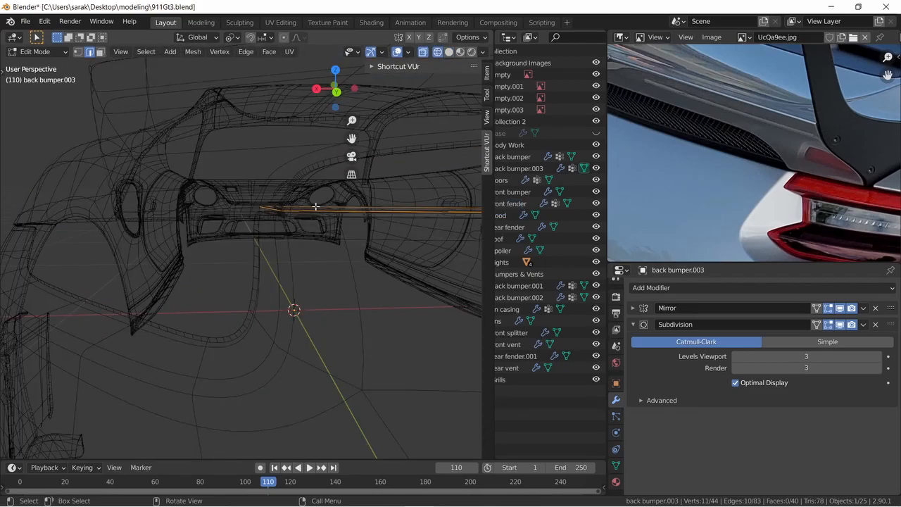
{"action": "key", "text": "h"}
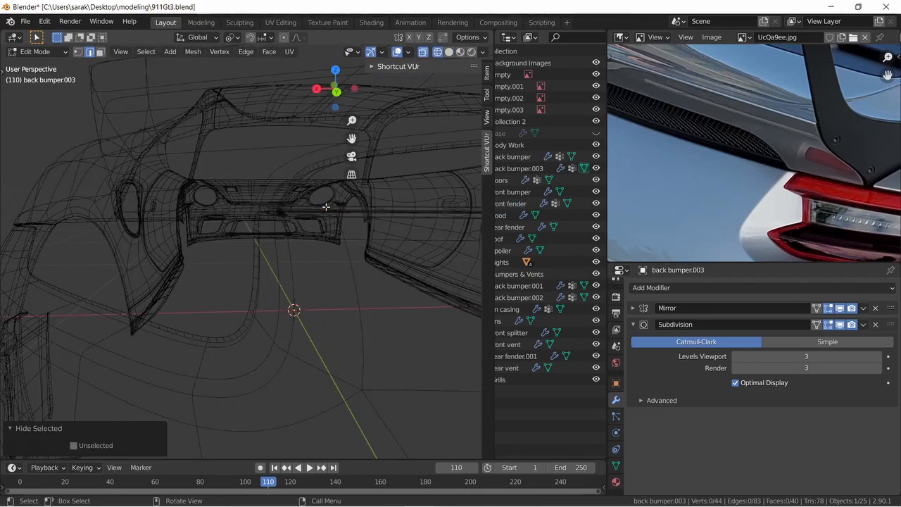
{"action": "key", "text": "l"}
{"action": "key", "text": "h"}
Examine the strip's end on the bumper in solid and wireframe shading, in Edit and Object Mode
{"action": "scroll", "coordinate": [302, 211], "scroll_direction": "up", "scroll_amount": 8}
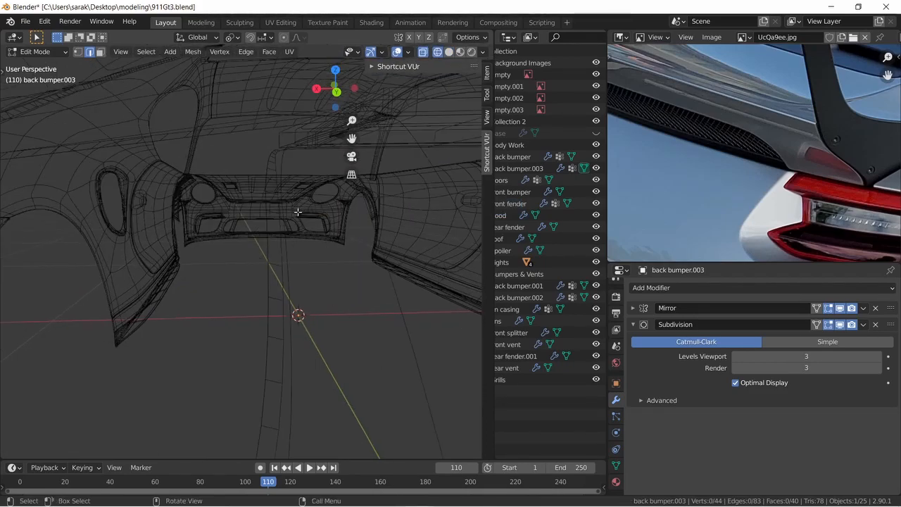
{"action": "key", "text": "shift+z"}
{"action": "middle_click_drag", "start_coordinate": [317, 232], "coordinate": [293, 235]}
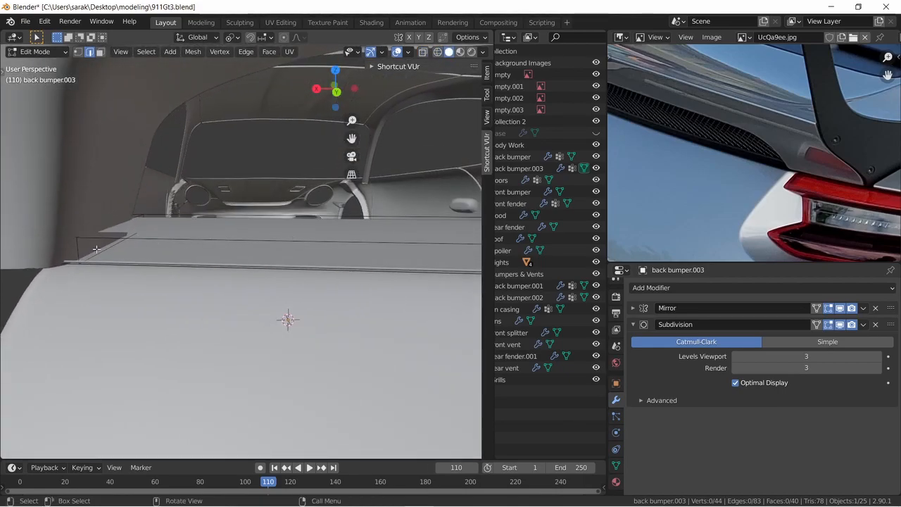
{"action": "key", "text": "shift+z"}
{"action": "left_click", "coordinate": [121, 244], "text": "alt"}
{"action": "key", "text": "Tab"}
{"action": "key", "text": "shift+z"}
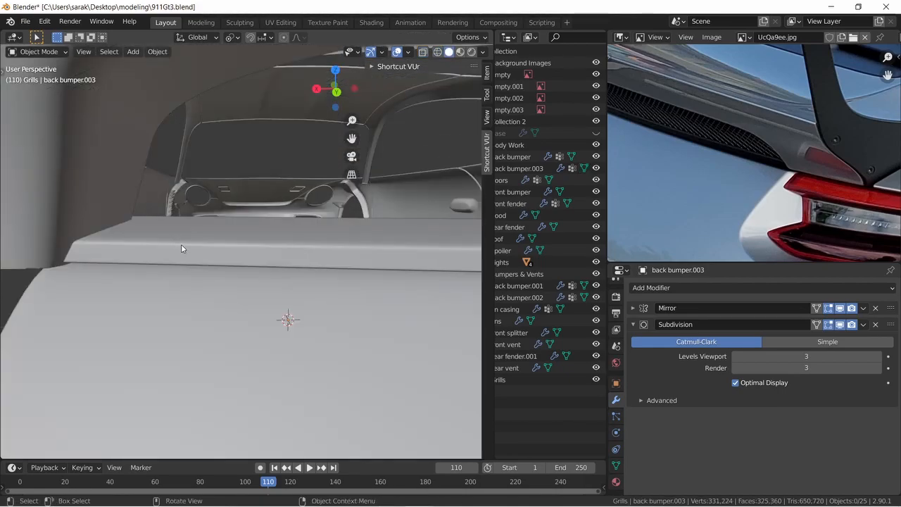
Check the strip under the spoiler from behind the car in Object Mode and save the file
{"action": "scroll", "coordinate": [182, 244], "scroll_direction": "down", "scroll_amount": 2}
{"action": "key", "text": "Tab"}
{"action": "middle_click_drag", "start_coordinate": [252, 233], "coordinate": [390, 257]}
{"action": "key", "text": "Tab"}
{"action": "key", "text": "a"}
{"action": "key", "text": "a"}
{"action": "scroll", "coordinate": [205, 231], "scroll_direction": "down", "scroll_amount": 1}
{"action": "scroll", "coordinate": [205, 230], "scroll_direction": "down", "scroll_amount": 3}
{"action": "key", "text": "ctrl+s"}
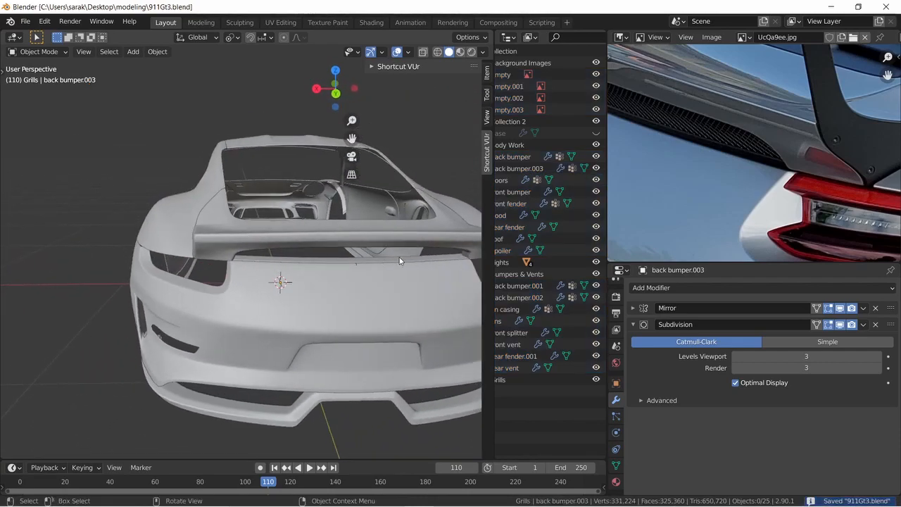
Delete the selected stray edge of the spoiler's mesh near the bumper strip in Edit Mode
{"action": "scroll", "coordinate": [390, 256], "scroll_direction": "up", "scroll_amount": 6}
{"action": "left_click", "coordinate": [197, 296]}
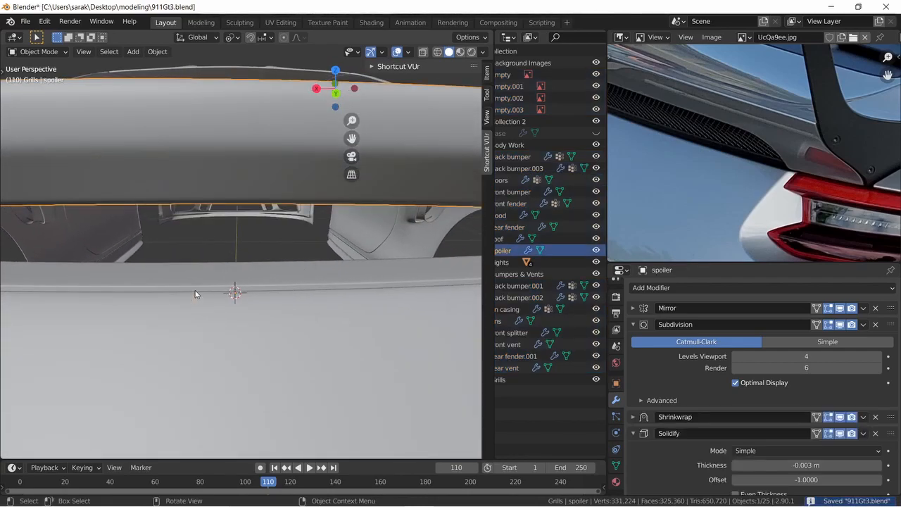
{"action": "key", "text": "Tab"}
{"action": "key", "text": "shift+z"}
{"action": "middle_click_drag", "start_coordinate": [195, 298], "coordinate": [246, 300]}
{"action": "key", "text": "x"}
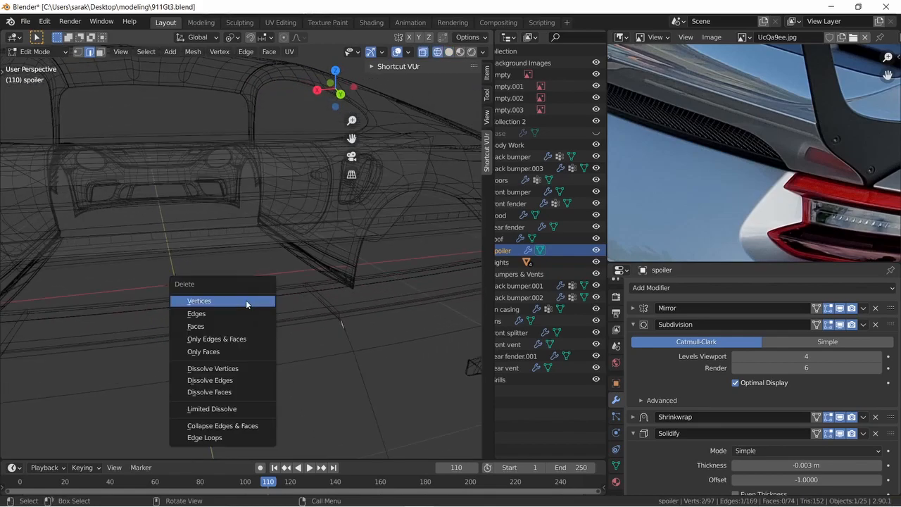
{"action": "left_click", "coordinate": [243, 303]}
{"action": "key", "text": "ctrl+z"}
{"action": "key", "text": "x"}
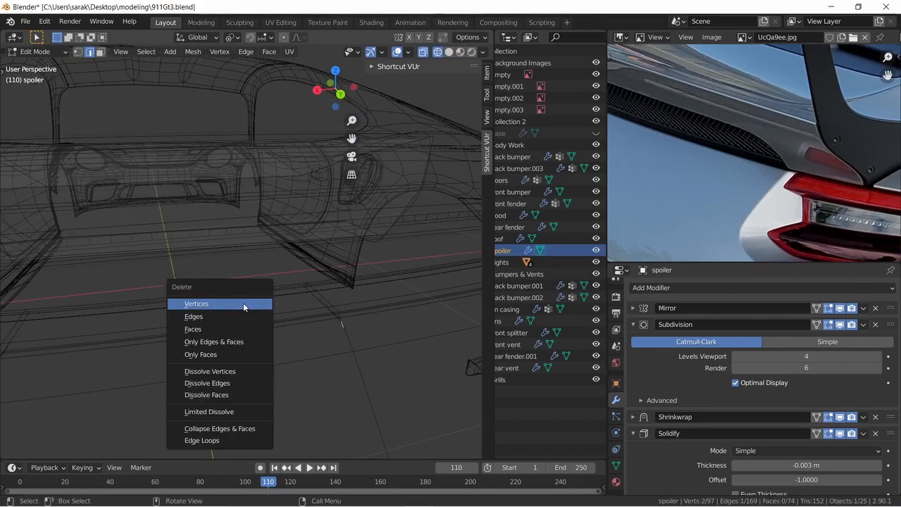
{"action": "left_click", "coordinate": [243, 316]}
{"action": "key", "text": "shift+z"}
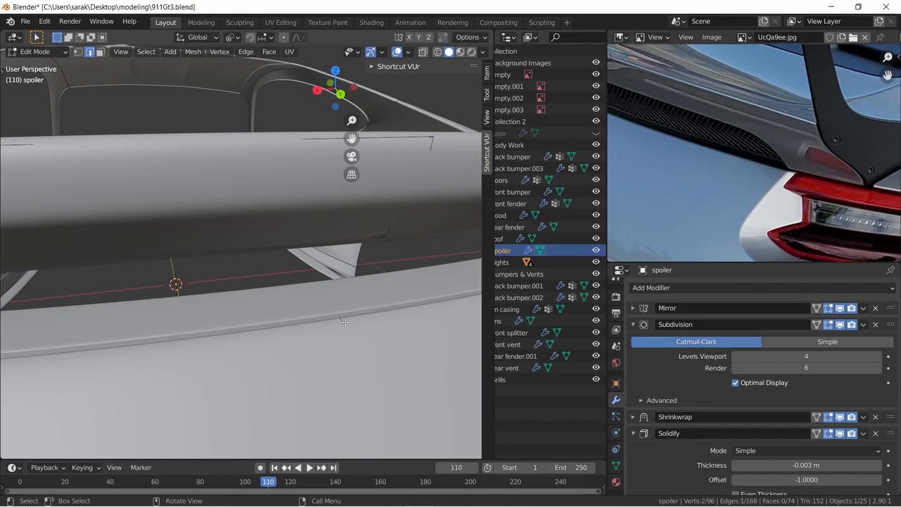
Isolate the spoiler, delete its remaining stray vertices, and return to Object Mode with the whole car shown
{"action": "key", "text": "KP_Divide"}
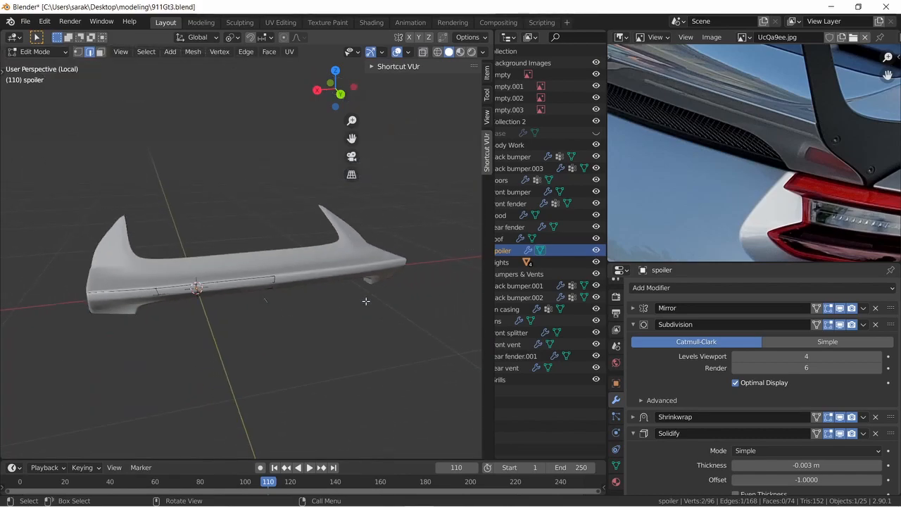
{"action": "key", "text": "x"}
{"action": "left_click", "coordinate": [348, 288]}
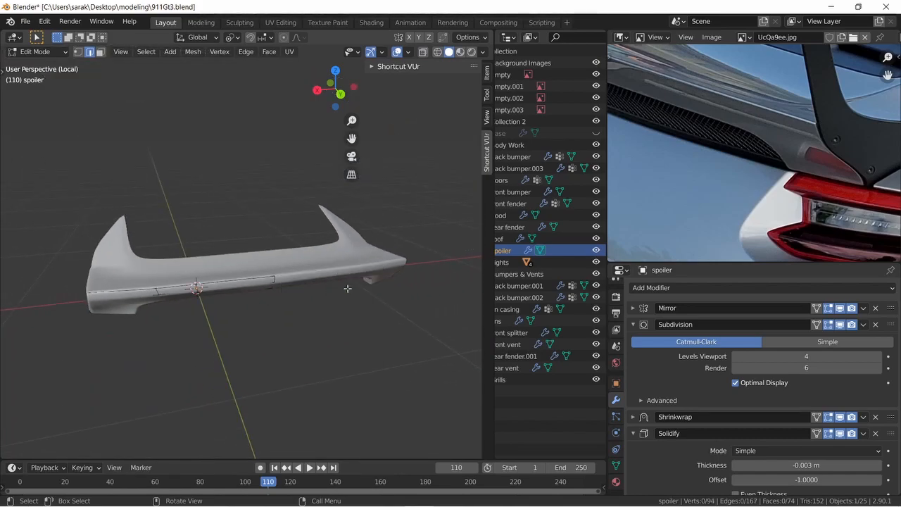
{"action": "key", "text": "KP_Divide"}
{"action": "key", "text": "Tab"}
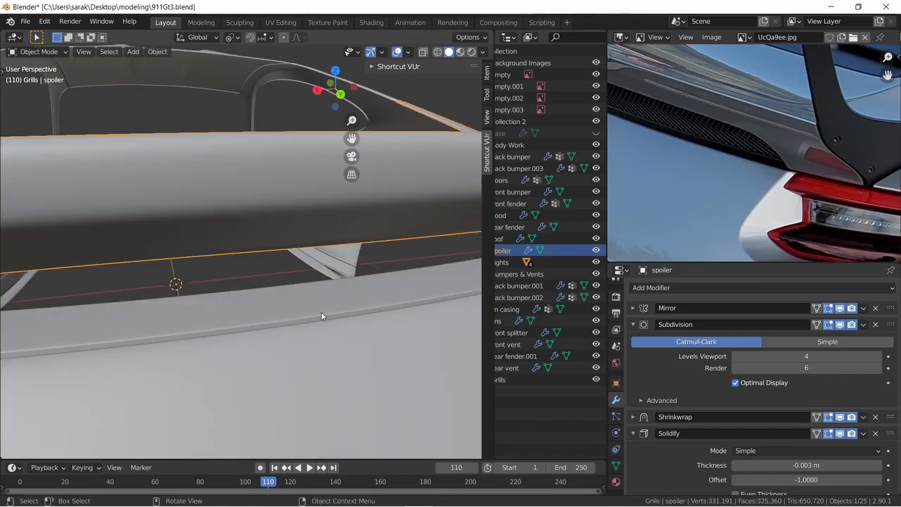
Examine the strip along the bumper's upper edge with its whole mesh selected in Edit Mode
{"action": "left_click", "coordinate": [321, 312]}
{"action": "key", "text": "Tab"}
{"action": "middle_click_drag", "start_coordinate": [321, 315], "coordinate": [322, 309]}
{"action": "key", "text": "a"}
{"action": "key", "text": "Tab"}
{"action": "scroll", "coordinate": [275, 288], "scroll_direction": "down", "scroll_amount": 5}
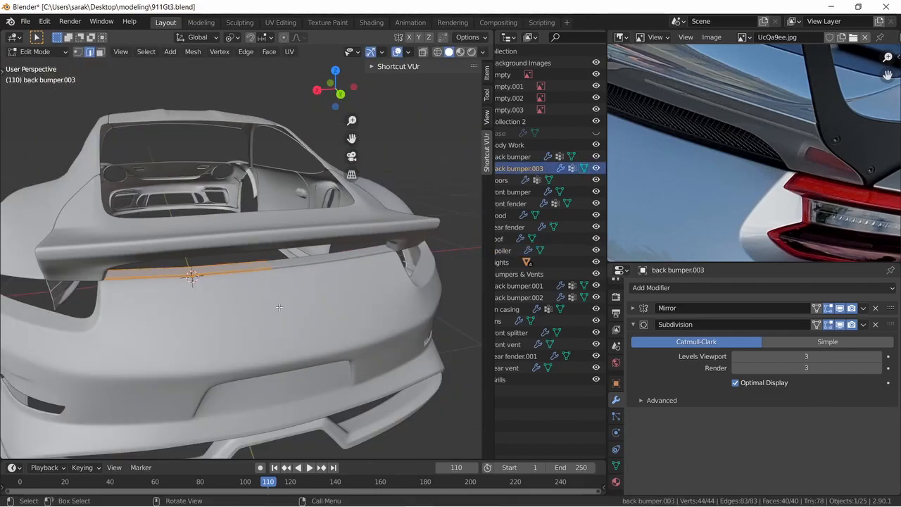
Deselect all objects and save the file
{"action": "left_click", "coordinate": [203, 252]}
{"action": "key", "text": "g"}
{"action": "left_click", "coordinate": [233, 264]}
{"action": "key", "text": "alt+a"}
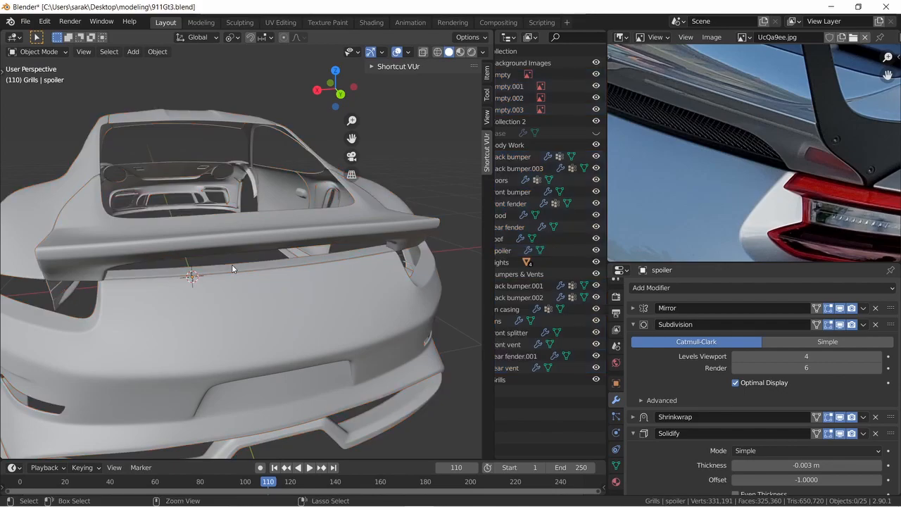
{"action": "key", "text": "ctrl+s"}
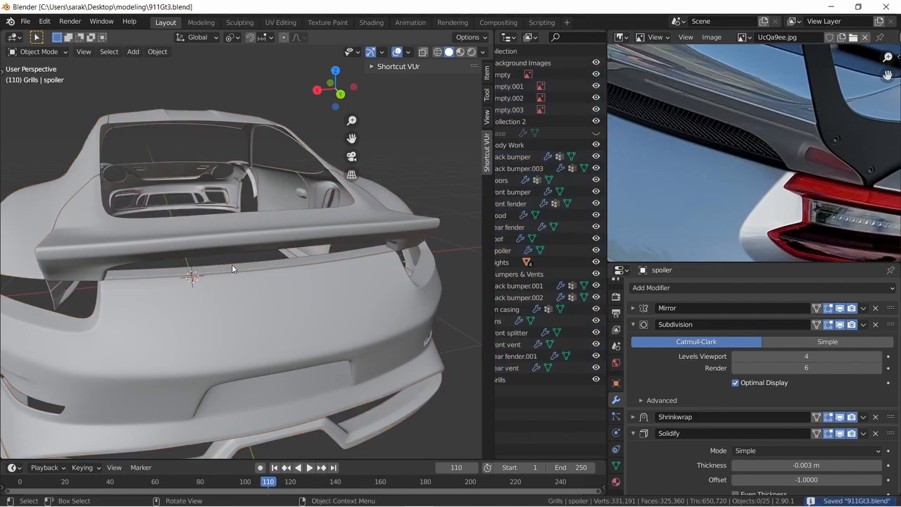
Add a 2 m mesh plane at the world origin
{"action": "middle_click_drag", "start_coordinate": [351, 233], "coordinate": [406, 235]}
{"action": "key", "text": "ctrl+a"}
{"action": "key", "text": "Escape"}
{"action": "key", "text": "shift+a"}
{"action": "mouse_move", "coordinate": [356, 248]}
{"action": "left_click", "coordinate": [420, 248]}
{"action": "scroll", "coordinate": [405, 233], "scroll_direction": "down", "scroll_amount": 2}
Rotate the new plane 90° about the X axis so it stands upright
{"action": "key", "text": "r"}
{"action": "key", "text": "x"}
{"action": "key", "text": "9"}
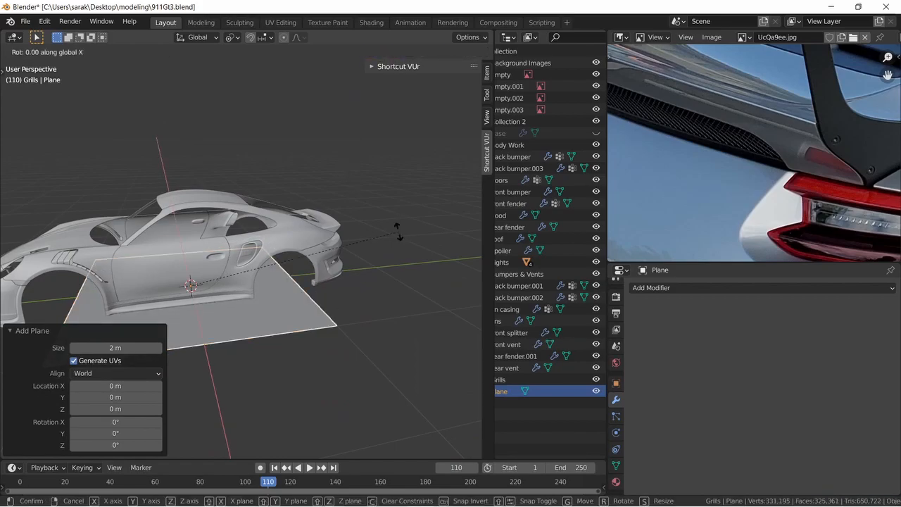
{"action": "type", "text": "0"}
{"action": "key", "text": "Return"}
Rotate the plane's mesh 45° about the Y axis in Edit Mode, seen from the back orthographic view
{"action": "middle_click_drag", "start_coordinate": [386, 233], "coordinate": [263, 224]}
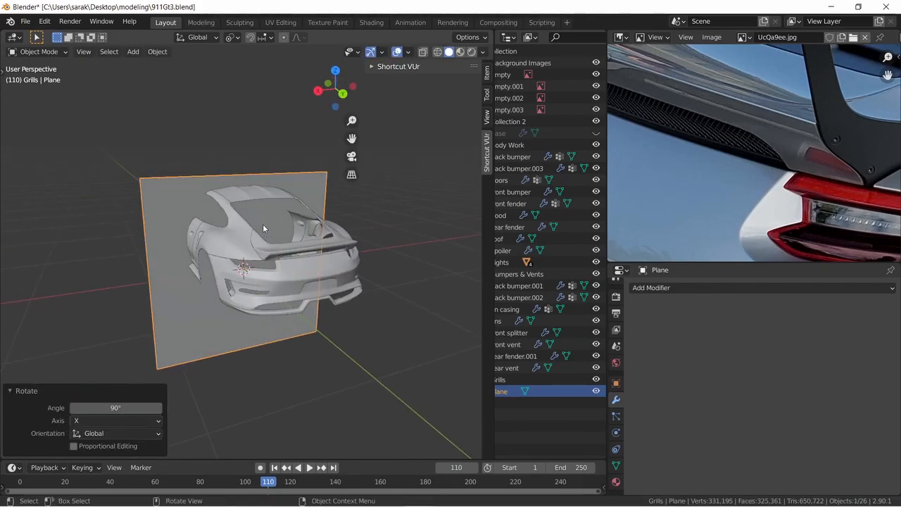
{"action": "key", "text": "ctrl+KP_1"}
{"action": "key", "text": "Tab"}
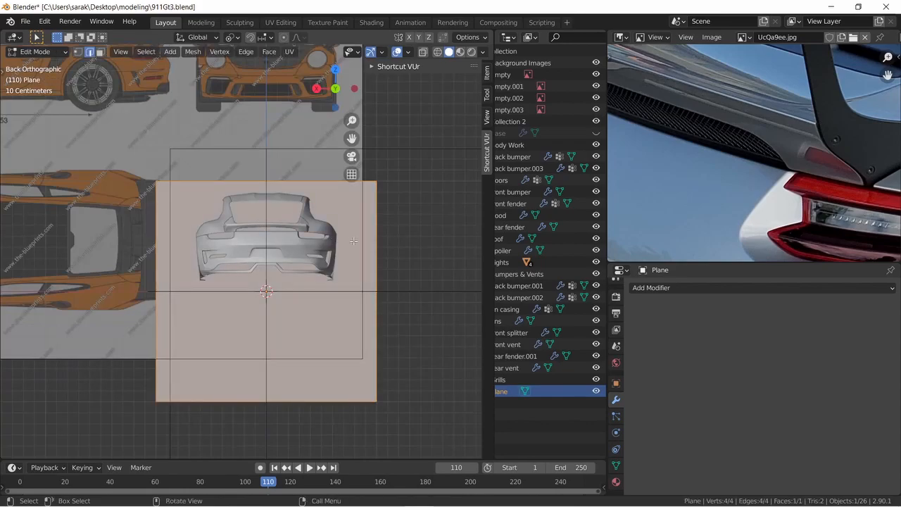
{"action": "key", "text": "r"}
{"action": "key", "text": "y"}
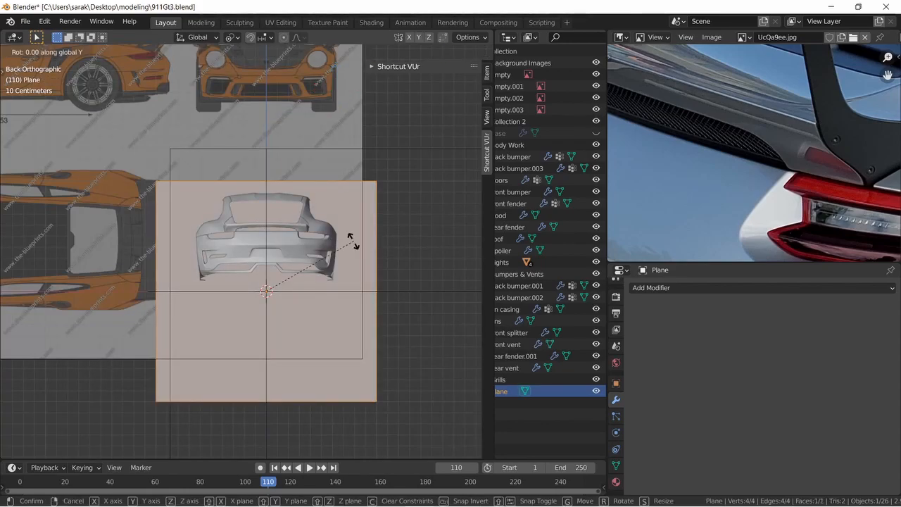
{"action": "type", "text": "45"}
{"action": "key", "text": "Return"}
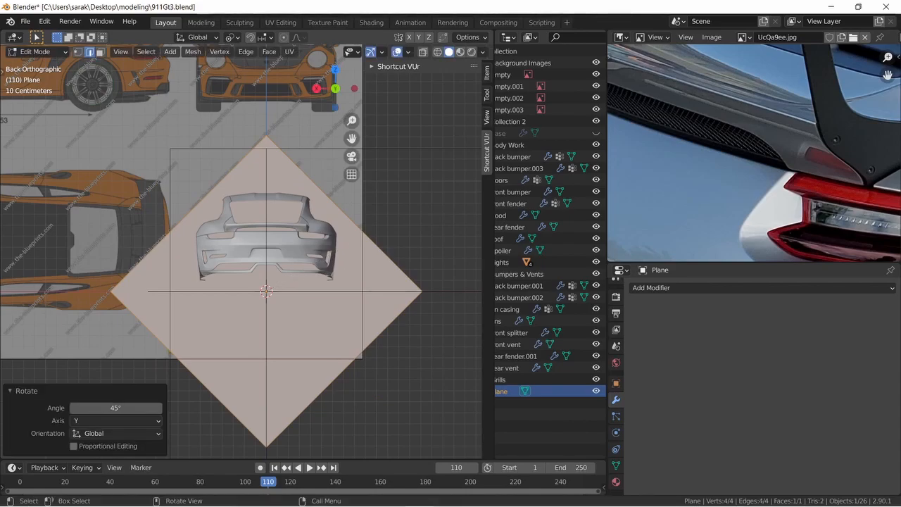
Scale the diamond-shaped plane to about 0.871 and raise it about 0.404 m along Z
{"action": "key", "text": "s"}
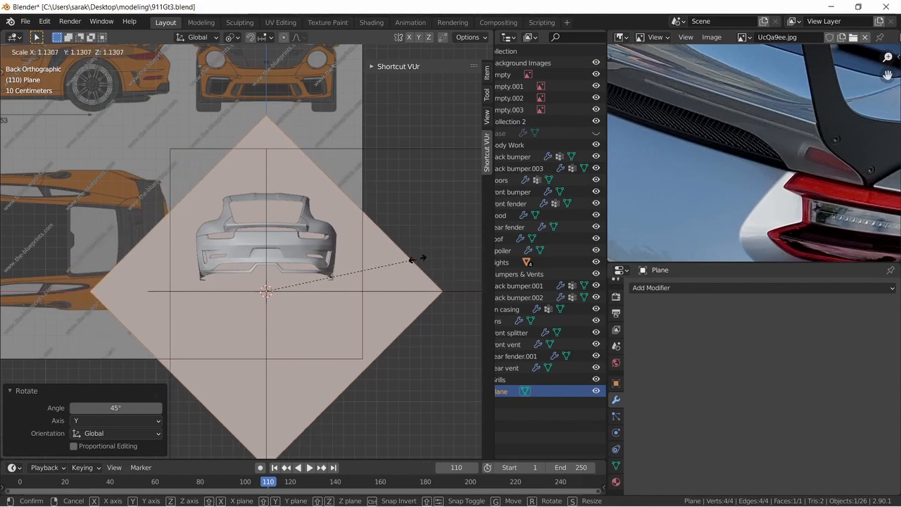
{"action": "left_click", "coordinate": [380, 258]}
{"action": "key", "text": "g"}
{"action": "key", "text": "z"}
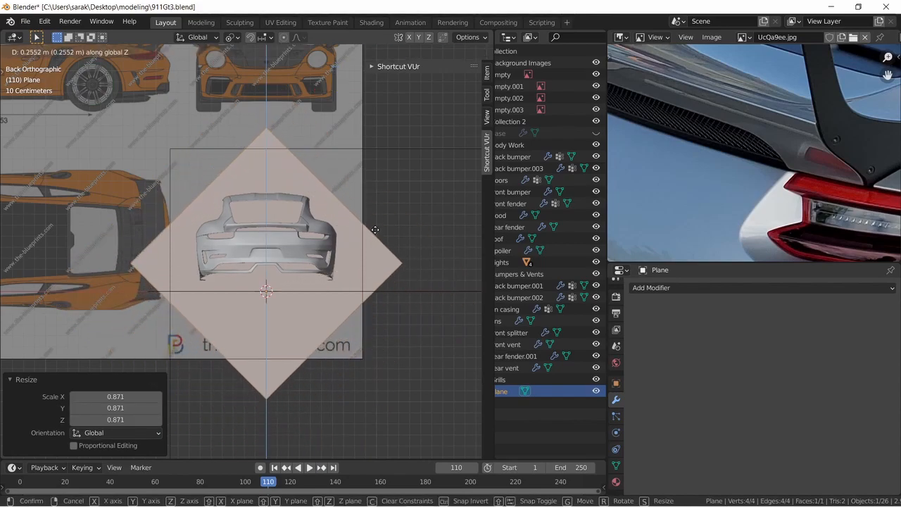
{"action": "left_click", "coordinate": [374, 215]}
Subdivide the plane twice with one cut each
{"action": "scroll", "coordinate": [388, 226], "scroll_direction": "up", "scroll_amount": 2}
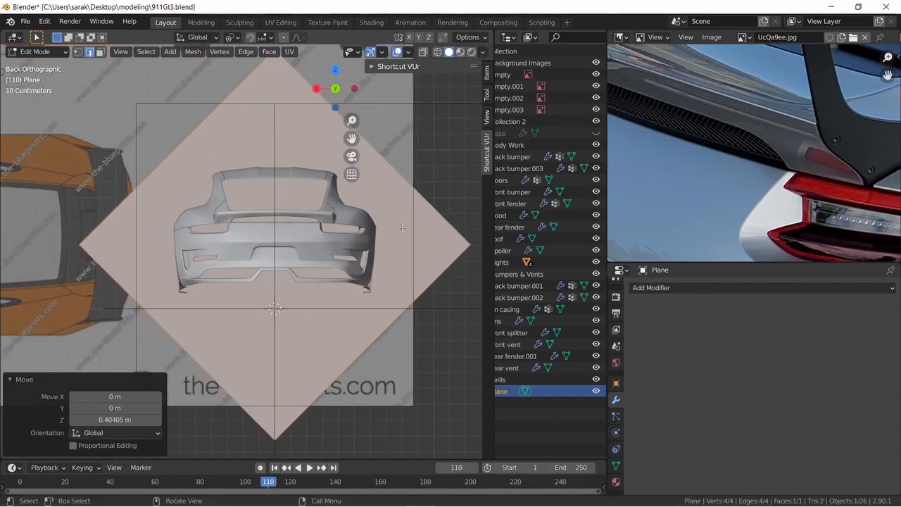
{"action": "right_click", "coordinate": [401, 227]}
{"action": "left_click", "coordinate": [381, 155]}
{"action": "right_click", "coordinate": [381, 152]}
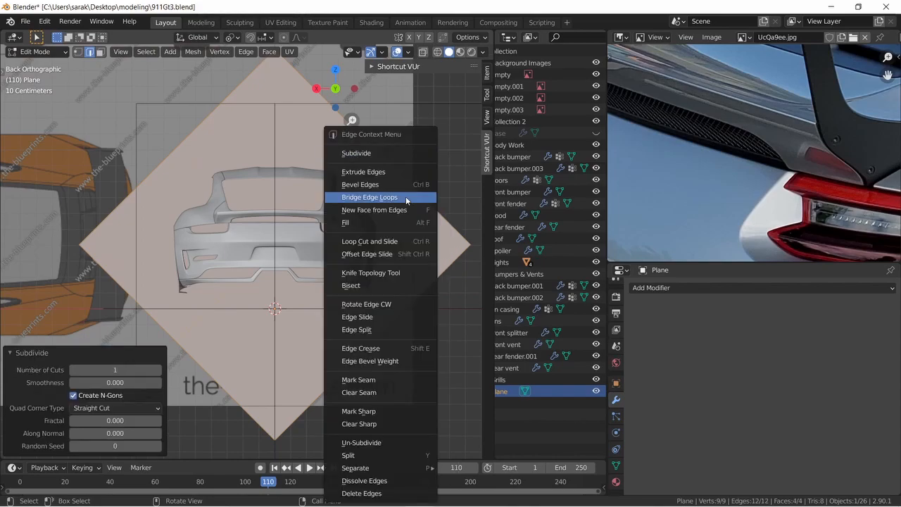
{"action": "left_click", "coordinate": [396, 152]}
Try subdividing the plane four more times
{"action": "key", "text": "z"}
{"action": "middle_click_drag", "start_coordinate": [419, 201], "coordinate": [284, 186]}
{"action": "right_click", "coordinate": [254, 152]}
{"action": "left_click", "coordinate": [255, 152]}
{"action": "right_click", "coordinate": [253, 152]}
{"action": "left_click", "coordinate": [253, 151]}
{"action": "right_click", "coordinate": [254, 152]}
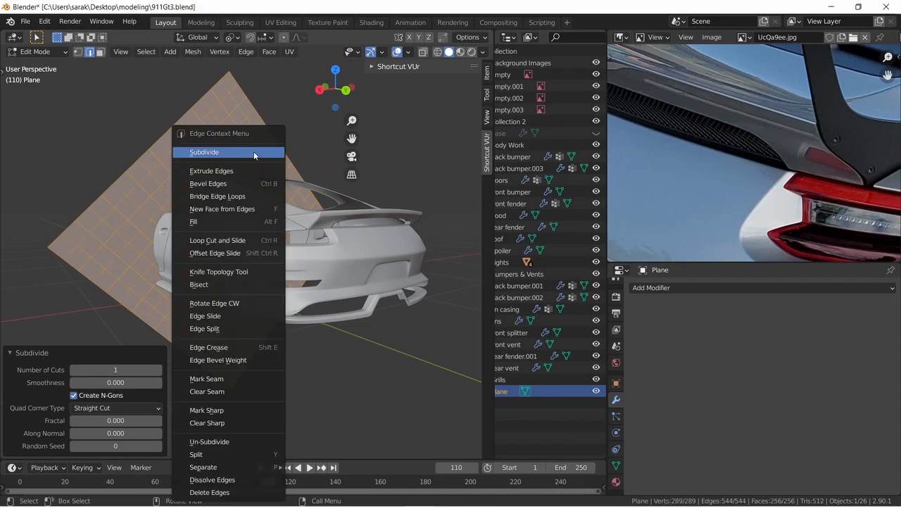
{"action": "left_click", "coordinate": [253, 151]}
{"action": "right_click", "coordinate": [254, 151]}
{"action": "left_click", "coordinate": [254, 151]}
{"action": "mouse_move", "coordinate": [253, 151]}
{"action": "middle_mouse_down"}
{"action": "mouse_move", "coordinate": [220, 190]}
{"action": "mouse_move", "coordinate": [260, 162]}
{"action": "mouse_move", "coordinate": [258, 149]}
{"action": "middle_mouse_up"}
Undo the last four subdivisions of the plane
{"action": "key", "text": "ctrl+z"}
{"action": "key", "text": "ctrl+z"}
{"action": "key", "text": "ctrl+z"}
{"action": "key", "text": "ctrl+z"}
Subdivide the whole plane repeatedly into a fine grid of 4,096 faces
{"action": "right_click", "coordinate": [258, 133]}
{"action": "left_click", "coordinate": [258, 133]}
{"action": "right_click", "coordinate": [259, 134]}
{"action": "left_click", "coordinate": [259, 134]}
{"action": "right_click", "coordinate": [260, 137]}
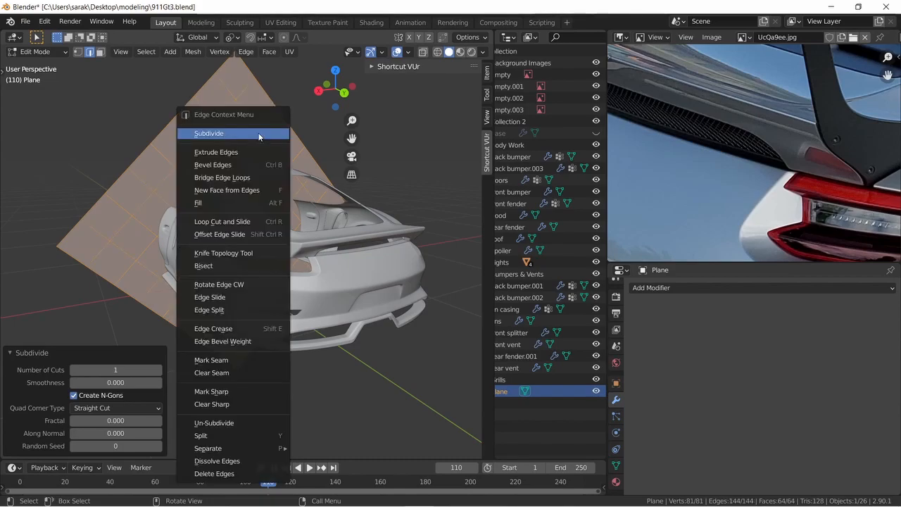
{"action": "left_click", "coordinate": [258, 133]}
{"action": "left_click", "coordinate": [259, 133]}
{"action": "key", "text": "a"}
{"action": "right_click", "coordinate": [259, 134]}
{"action": "left_click", "coordinate": [258, 133]}
{"action": "middle_click_drag", "start_coordinate": [259, 133], "coordinate": [270, 149]}
{"action": "key", "text": "alt+a"}
{"action": "key", "text": "a"}
{"action": "right_click", "coordinate": [186, 126]}
{"action": "left_click", "coordinate": [185, 127]}
{"action": "middle_click_drag", "start_coordinate": [186, 127], "coordinate": [316, 168]}
Add a Wireframe modifier to the plane in Object Mode and set its thickness to 0.0071 m
{"action": "key", "text": "Tab"}
{"action": "left_click", "coordinate": [673, 294]}
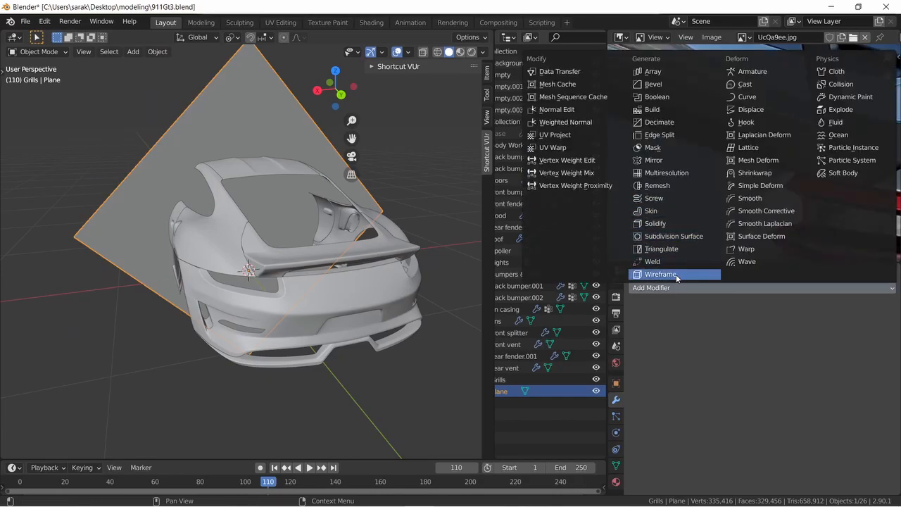
{"action": "left_click", "coordinate": [676, 274]}
{"action": "scroll", "coordinate": [247, 247], "scroll_direction": "up", "scroll_amount": 5}
{"action": "scroll", "coordinate": [314, 318], "scroll_direction": "up", "scroll_amount": 2}
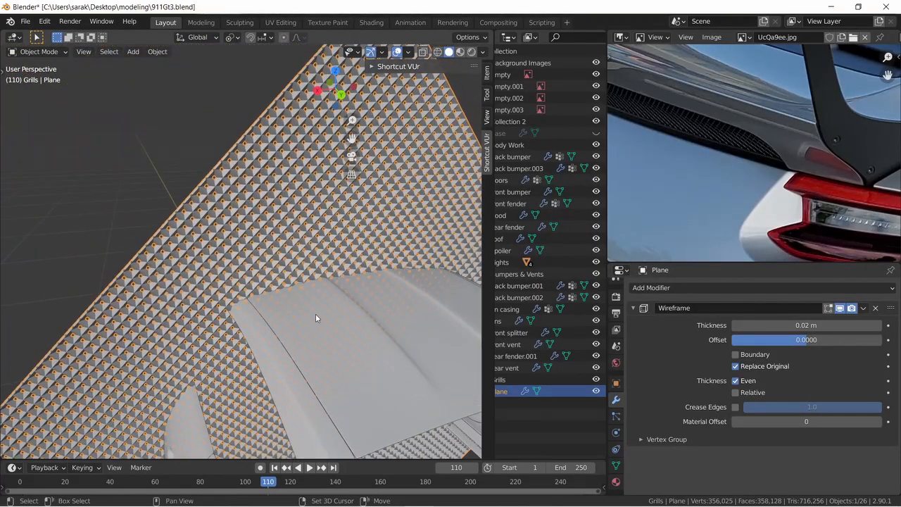
{"action": "scroll", "coordinate": [313, 318], "scroll_direction": "up", "scroll_amount": 2}
{"action": "left_click_drag", "start_coordinate": [806, 326], "coordinate": [718, 326], "text": "shift"}
Deselect the wireframe plane and save the file
{"action": "scroll", "coordinate": [282, 227], "scroll_direction": "down", "scroll_amount": 2}
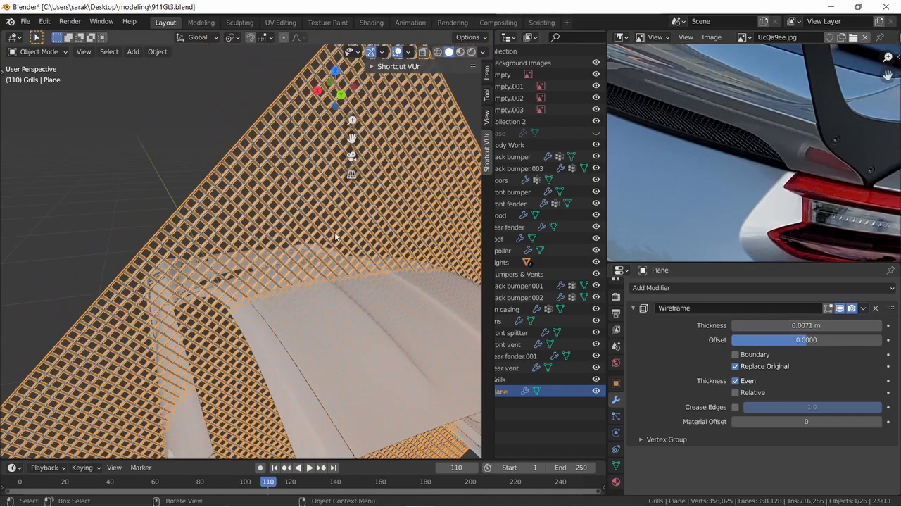
{"action": "key", "text": "a"}
{"action": "key", "text": "a"}
{"action": "middle_click_drag", "start_coordinate": [423, 261], "coordinate": [282, 228]}
{"action": "scroll", "coordinate": [276, 224], "scroll_direction": "down", "scroll_amount": 2}
{"action": "key", "text": "ctrl+s"}
Examine the grille mesh in the reference photo and compare its density with the wireframe plane
{"action": "scroll", "coordinate": [668, 134], "scroll_direction": "up", "scroll_amount": 1}
{"action": "scroll", "coordinate": [687, 133], "scroll_direction": "up", "scroll_amount": 3}
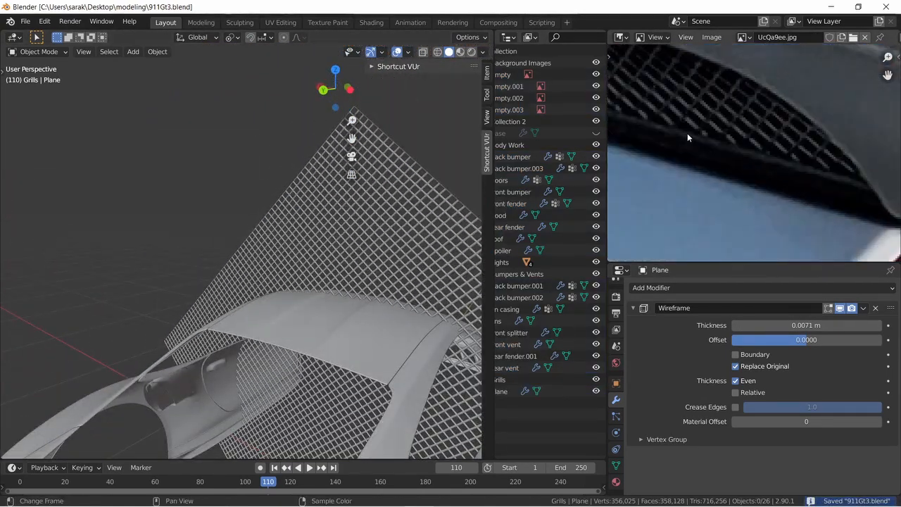
{"action": "scroll", "coordinate": [710, 79], "scroll_direction": "down", "scroll_amount": 5}
{"action": "middle_click_drag", "start_coordinate": [743, 110], "coordinate": [767, 187]}
{"action": "scroll", "coordinate": [781, 148], "scroll_direction": "down", "scroll_amount": 2}
{"action": "scroll", "coordinate": [781, 135], "scroll_direction": "up", "scroll_amount": 5}
{"action": "scroll", "coordinate": [795, 133], "scroll_direction": "down", "scroll_amount": 1}
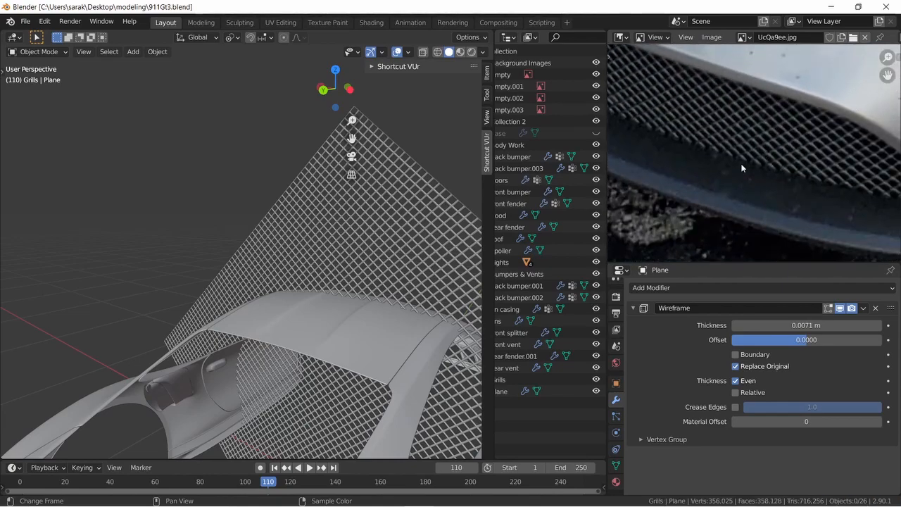
{"action": "scroll", "coordinate": [405, 257], "scroll_direction": "down", "scroll_amount": 6}
{"action": "middle_click_drag", "start_coordinate": [405, 256], "coordinate": [464, 254]}
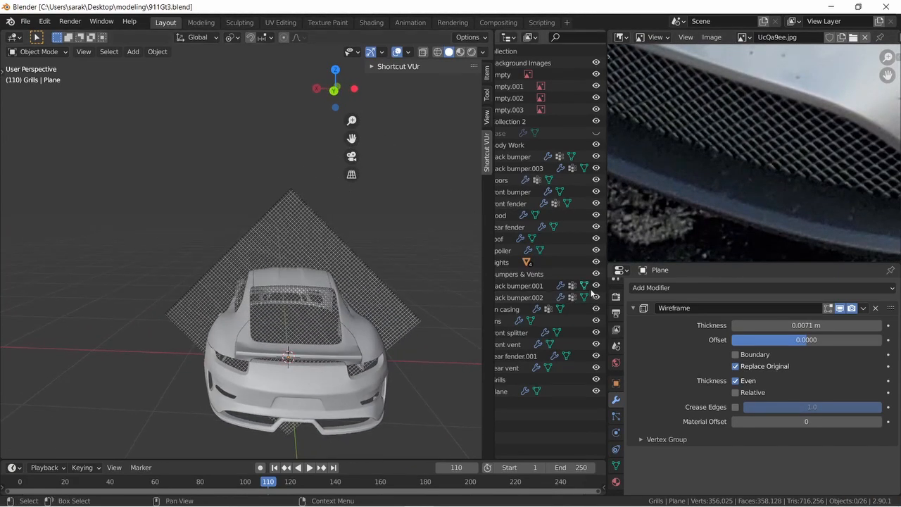
Add a Subdivision modifier to the plane, place it before Wireframe, and keep its viewport level at 1
{"action": "left_click", "coordinate": [655, 288]}
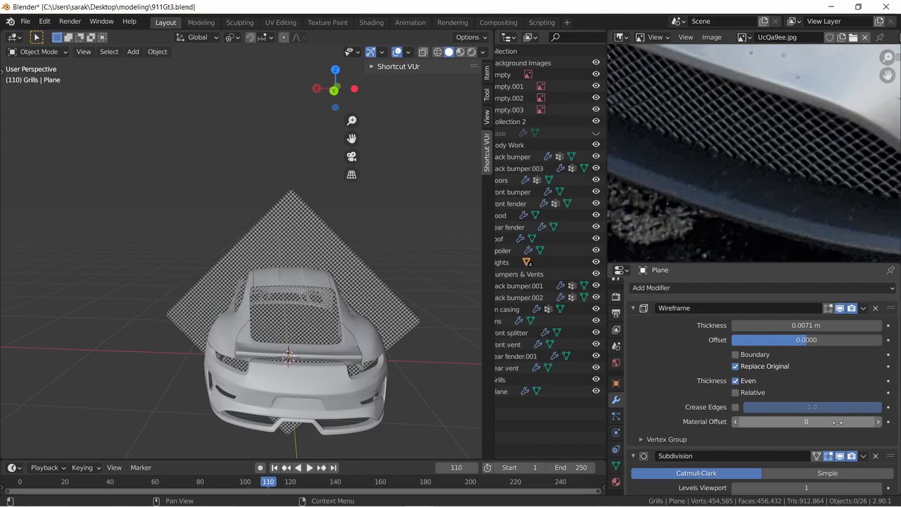
{"action": "left_click", "coordinate": [865, 456]}
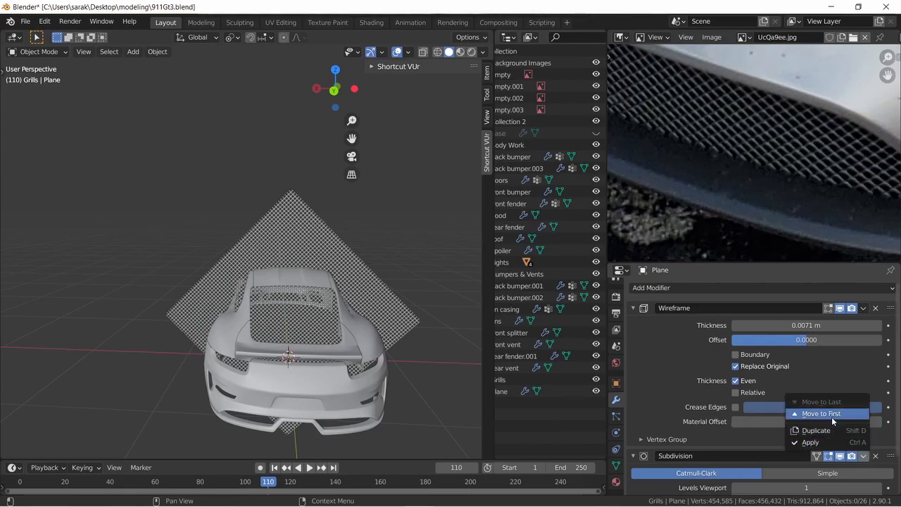
{"action": "left_click", "coordinate": [832, 416]}
{"action": "scroll", "coordinate": [336, 249], "scroll_direction": "up", "scroll_amount": 8}
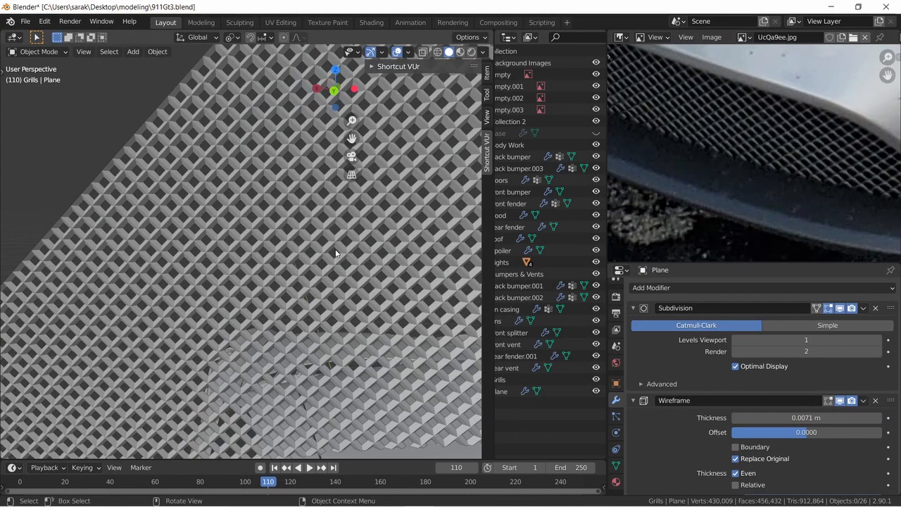
{"action": "left_click", "coordinate": [877, 342]}
{"action": "left_click", "coordinate": [736, 342]}
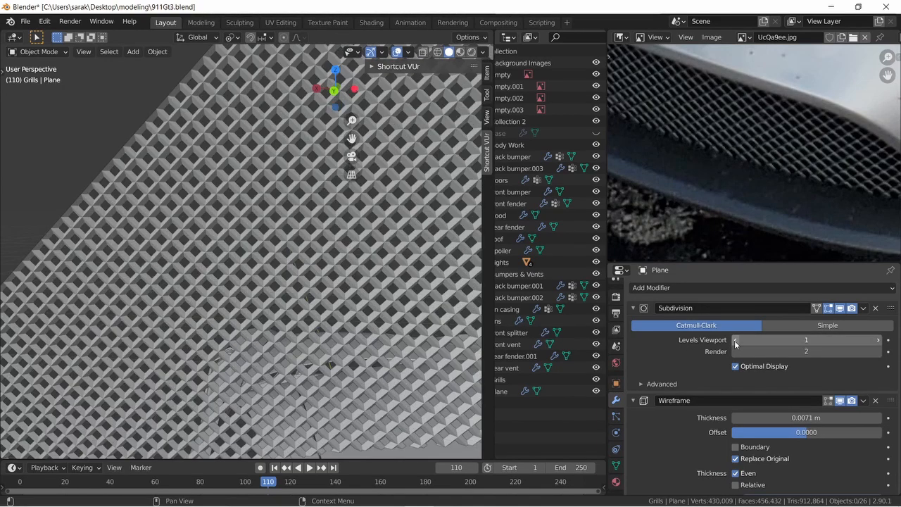
Save the file and examine the denser wire mesh up close and around the car
{"action": "scroll", "coordinate": [316, 210], "scroll_direction": "down", "scroll_amount": 6}
{"action": "key", "text": "ctrl+s"}
{"action": "scroll", "coordinate": [317, 229], "scroll_direction": "up", "scroll_amount": 2}
{"action": "scroll", "coordinate": [324, 230], "scroll_direction": "down", "scroll_amount": 4}
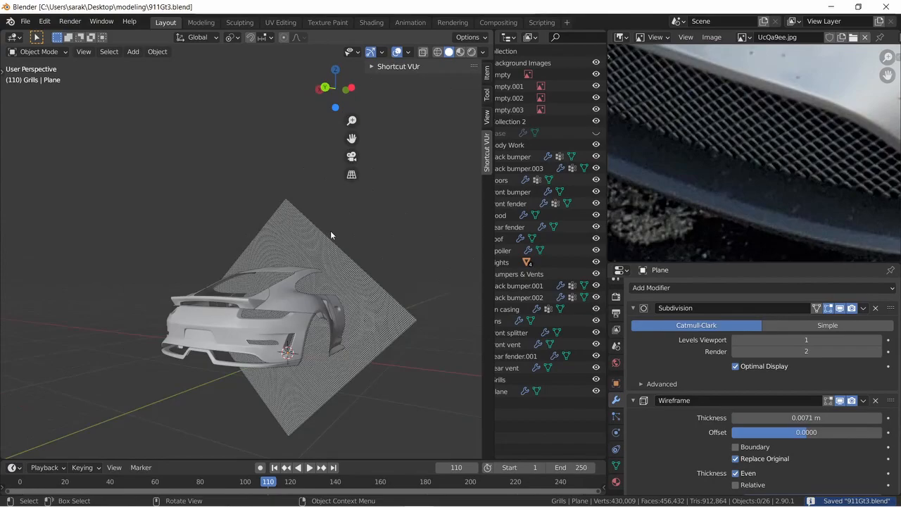
{"action": "middle_click_drag", "start_coordinate": [330, 232], "coordinate": [413, 249]}
{"action": "scroll", "coordinate": [292, 246], "scroll_direction": "up", "scroll_amount": 6}
{"action": "scroll", "coordinate": [298, 245], "scroll_direction": "up", "scroll_amount": 2}
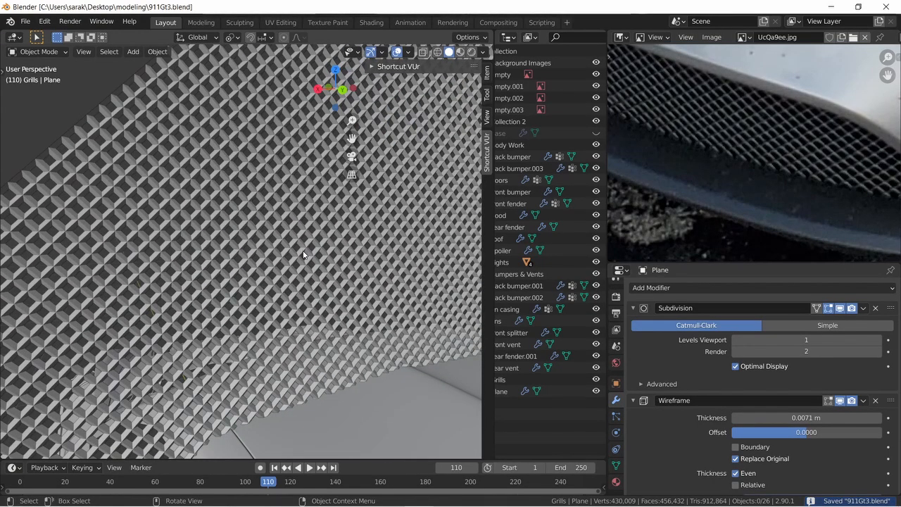
{"action": "scroll", "coordinate": [302, 255], "scroll_direction": "down", "scroll_amount": 8}
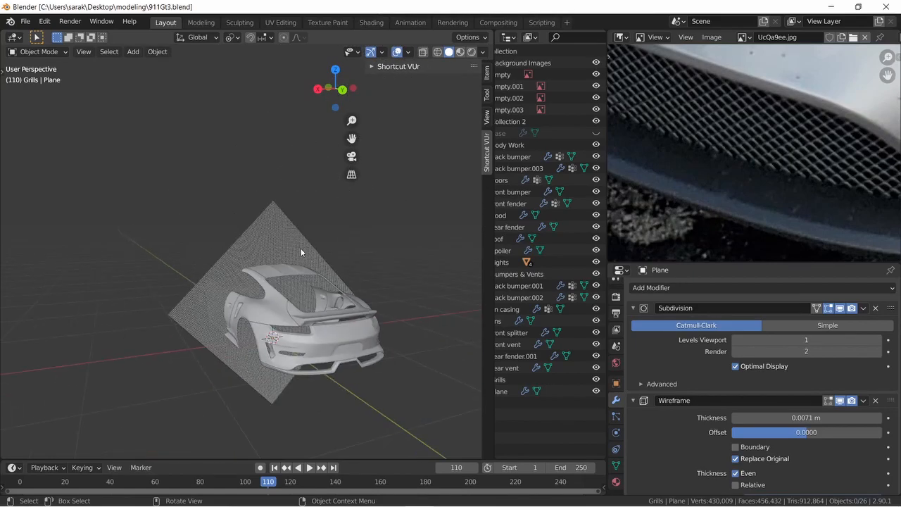
Move the wireframe plane's geometry about 1.3 m along Y to the car's rear bumper
{"action": "left_click", "coordinate": [300, 252]}
{"action": "middle_click_drag", "start_coordinate": [300, 250], "coordinate": [366, 251]}
{"action": "key", "text": "g"}
{"action": "key", "text": "y"}
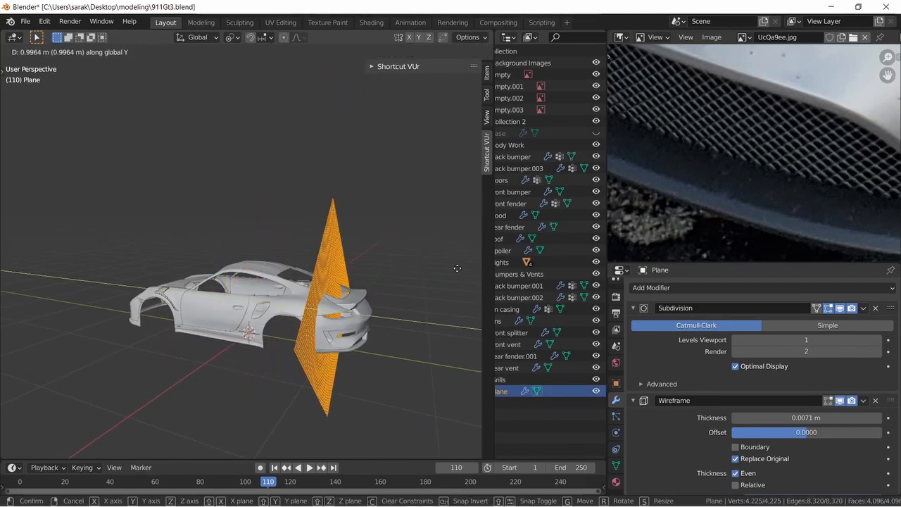
{"action": "left_click", "coordinate": [187, 269]}
{"action": "middle_click_drag", "start_coordinate": [295, 260], "coordinate": [211, 265]}
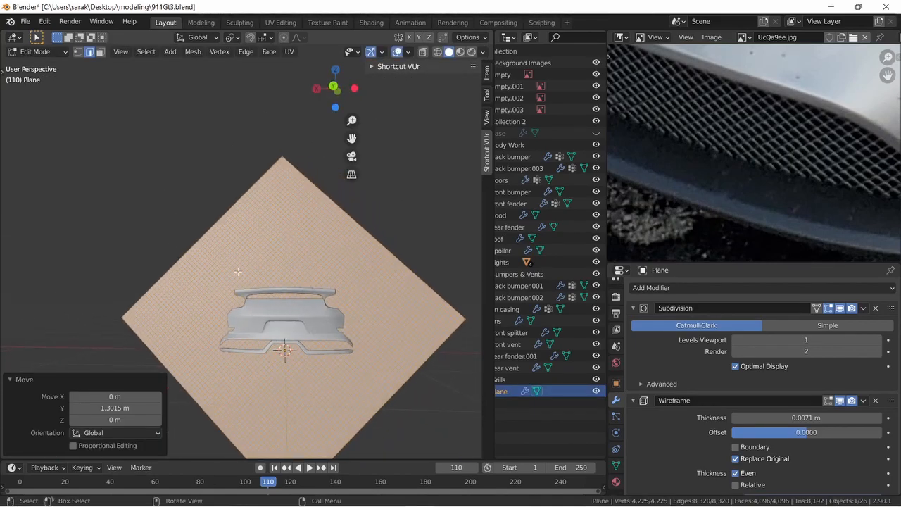
{"action": "scroll", "coordinate": [792, 185], "scroll_direction": "down", "scroll_amount": 5}
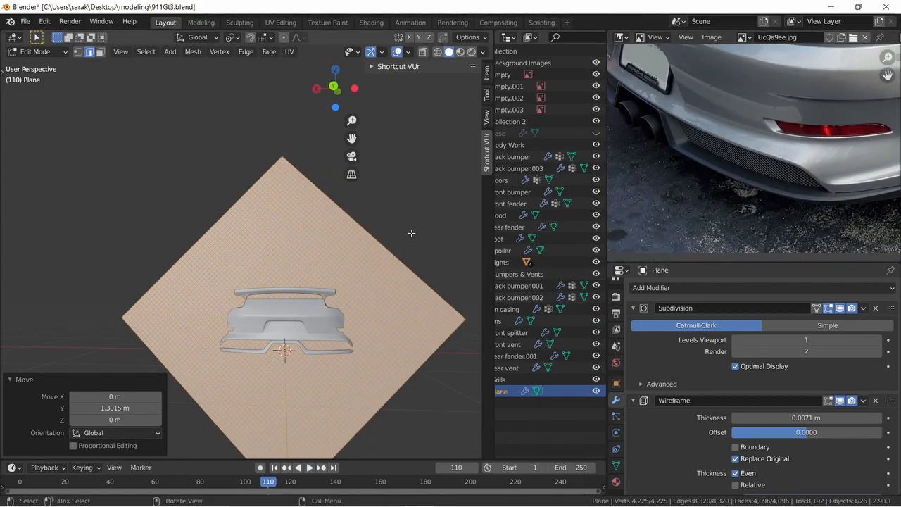
Nudge the plane along Z to line it up with the rear bumper, using see-through display in the back orthographic view
{"action": "key", "text": "KP_5"}
{"action": "key", "text": "KP_3"}
{"action": "key", "text": "ctrl+KP_1"}
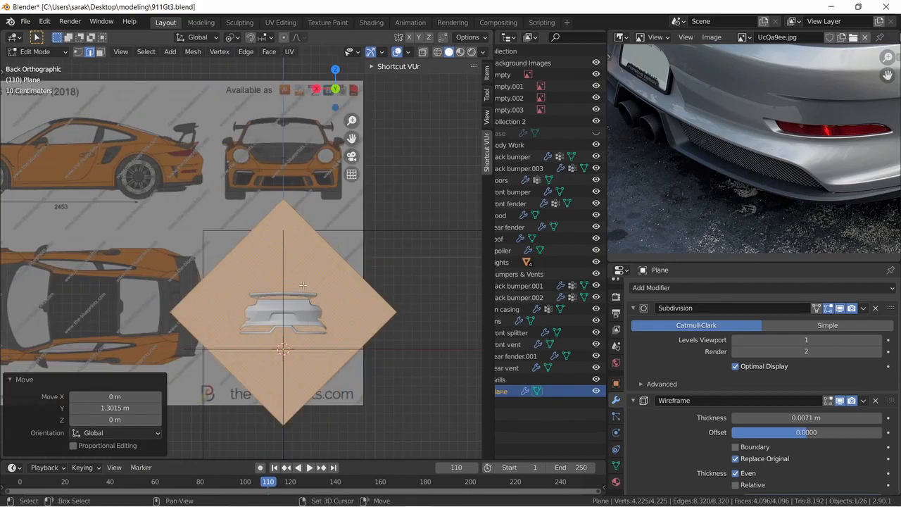
{"action": "scroll", "coordinate": [394, 278], "scroll_direction": "up", "scroll_amount": 4}
{"action": "key", "text": "alt+z"}
{"action": "key", "text": "g"}
{"action": "key", "text": "y"}
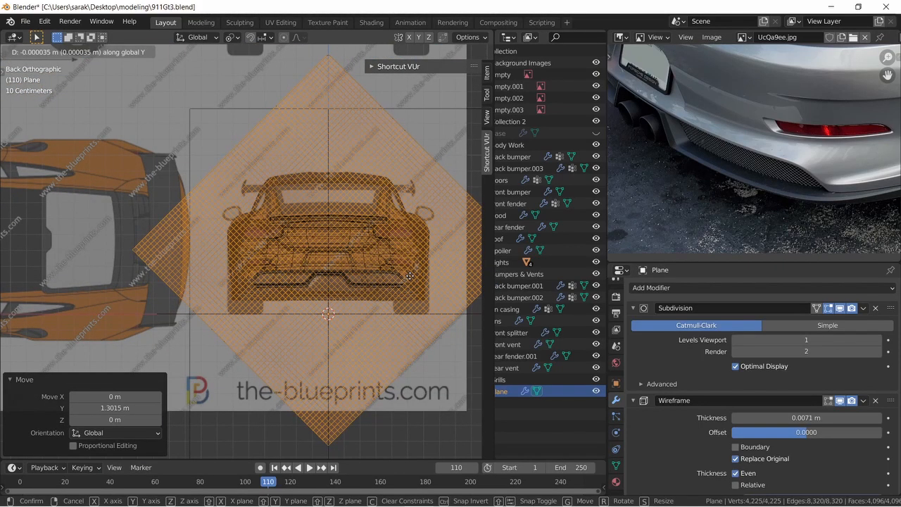
{"action": "key", "text": "z"}
{"action": "left_click", "coordinate": [441, 279]}
{"action": "key", "text": "Tab"}
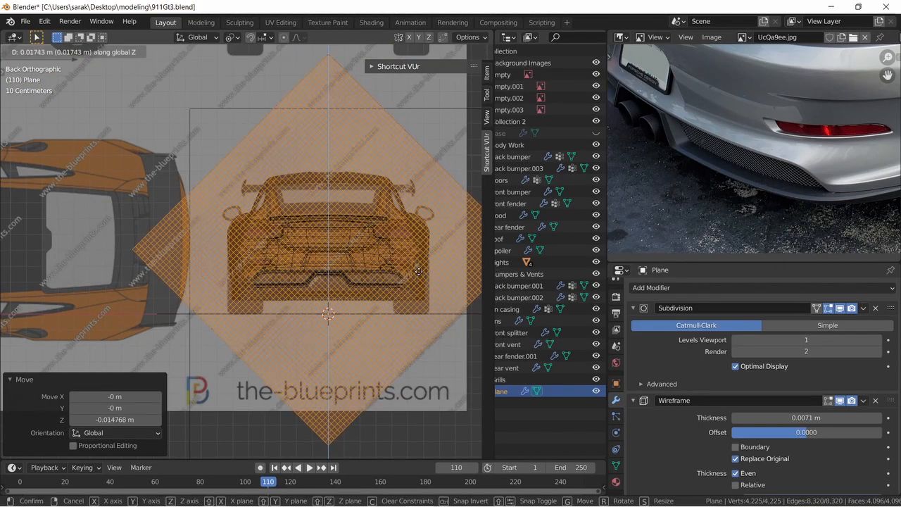
{"action": "key", "text": "alt+z"}
{"action": "key", "text": "z"}
{"action": "left_click", "coordinate": [452, 274]}
{"action": "key", "text": "Tab"}
Duplicate the wireframe plane in place and hide the copy
{"action": "middle_click_drag", "start_coordinate": [388, 276], "coordinate": [441, 279]}
{"action": "scroll", "coordinate": [400, 283], "scroll_direction": "down", "scroll_amount": 3}
{"action": "key", "text": "Tab"}
{"action": "middle_click_drag", "start_coordinate": [342, 311], "coordinate": [399, 316]}
{"action": "key", "text": "shift+d"}
{"action": "key", "text": "Escape"}
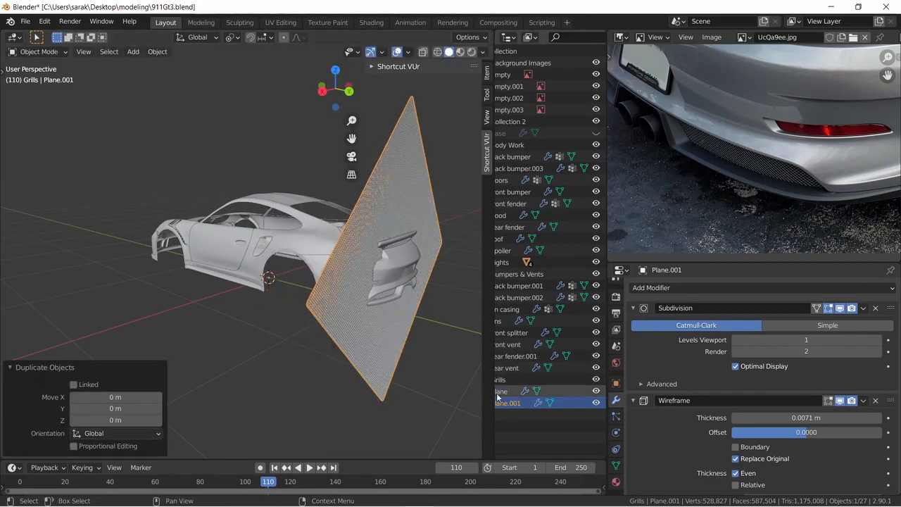
{"action": "key", "text": "h"}
Rename the original plane in the Grills collection to "back bumper grill"
{"action": "left_click", "coordinate": [501, 391]}
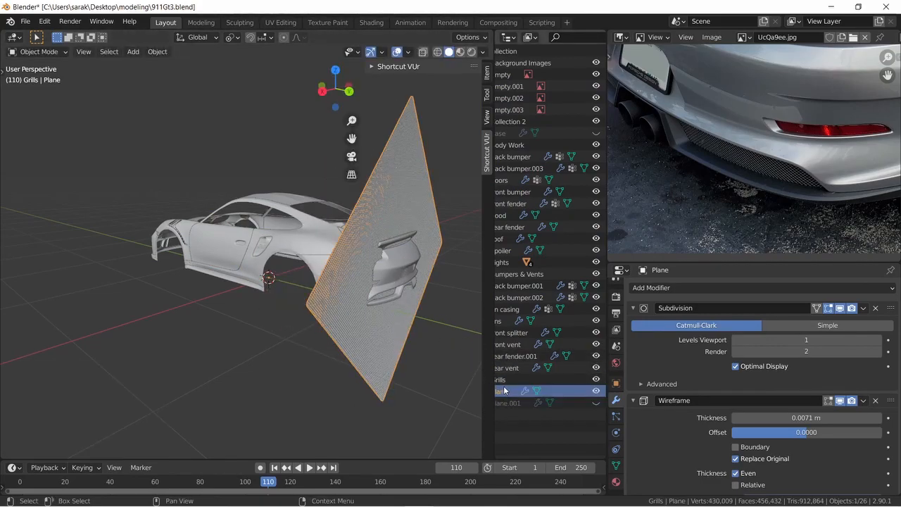
{"action": "scroll", "coordinate": [546, 391], "scroll_direction": "left", "scroll_amount": 3, "text": "ctrl"}
{"action": "double_click", "coordinate": [546, 391]}
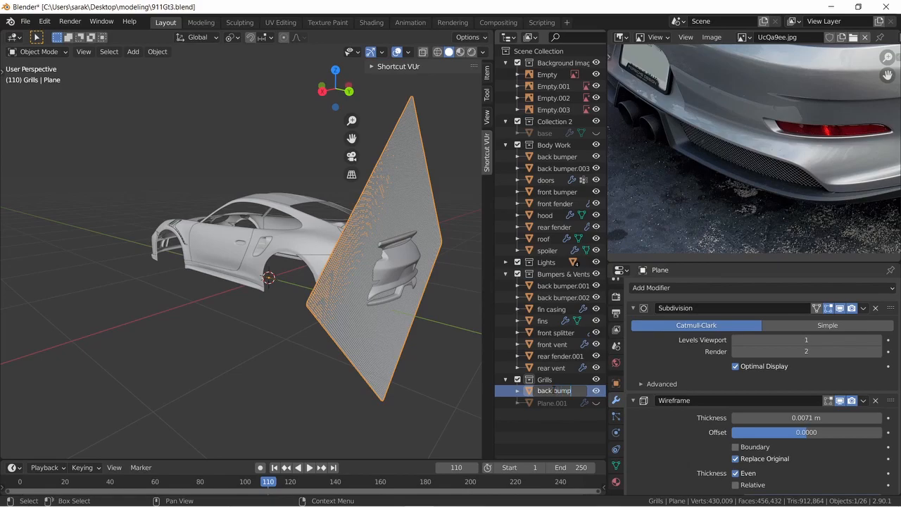
Bulge the grill by moving its centre vertex about 0.16 m along Y with Smooth proportional editing at size about 1.95
{"action": "middle_click_drag", "start_coordinate": [403, 302], "coordinate": [331, 291]}
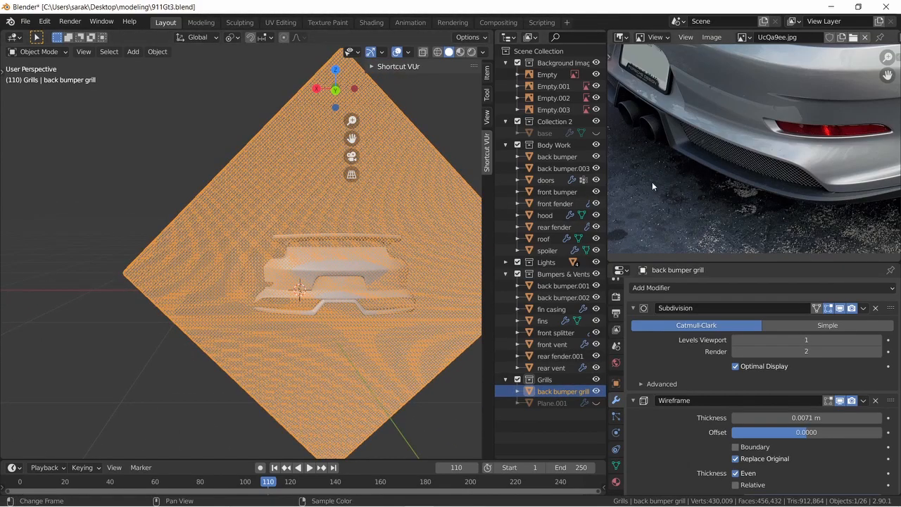
{"action": "key", "text": "Tab"}
{"action": "mouse_move", "coordinate": [325, 250]}
{"action": "middle_mouse_down"}
{"action": "mouse_move", "coordinate": [451, 253]}
{"action": "mouse_move", "coordinate": [321, 252]}
{"action": "mouse_move", "coordinate": [396, 308]}
{"action": "middle_mouse_up"}
{"action": "key", "text": "shift+z"}
{"action": "scroll", "coordinate": [372, 247], "scroll_direction": "up", "scroll_amount": 3}
{"action": "scroll", "coordinate": [321, 252], "scroll_direction": "up", "scroll_amount": 5}
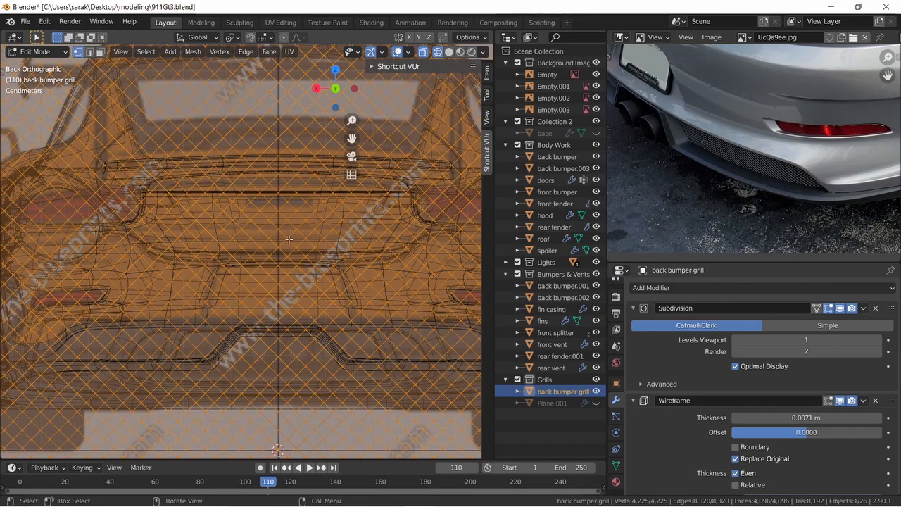
{"action": "left_click", "coordinate": [280, 247]}
{"action": "scroll", "coordinate": [281, 248], "scroll_direction": "down", "scroll_amount": 5}
{"action": "key", "text": "shift+z"}
{"action": "middle_click_drag", "start_coordinate": [260, 227], "coordinate": [318, 120]}
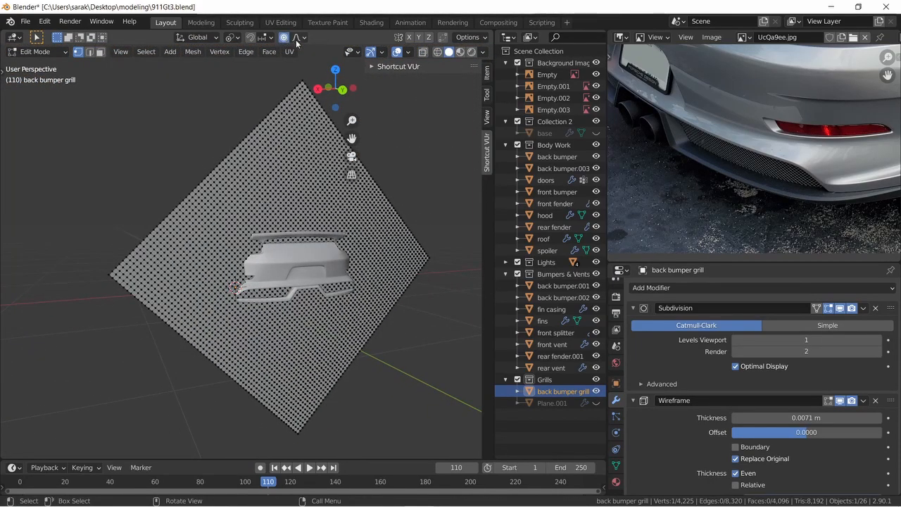
{"action": "middle_click_drag", "start_coordinate": [379, 328], "coordinate": [395, 306]}
{"action": "key", "text": "g"}
{"action": "key", "text": "y"}
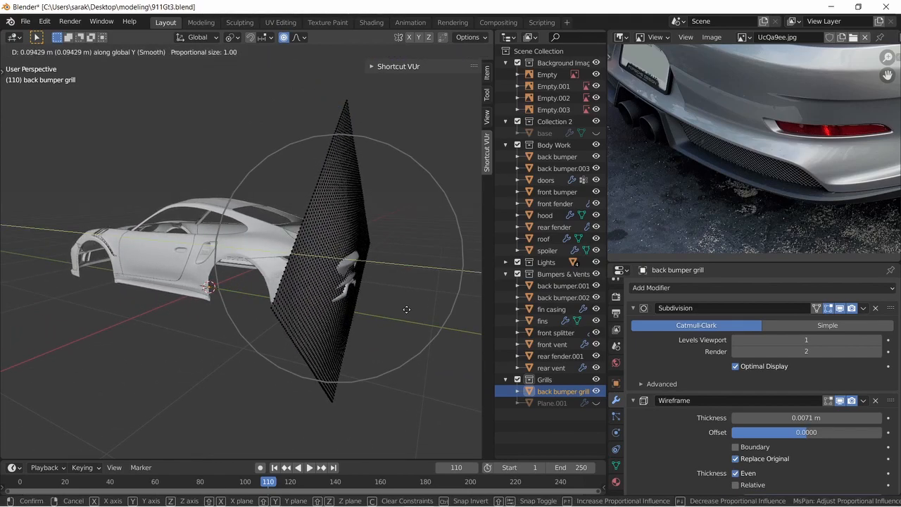
{"action": "scroll", "coordinate": [418, 315], "scroll_direction": "down", "scroll_amount": 7}
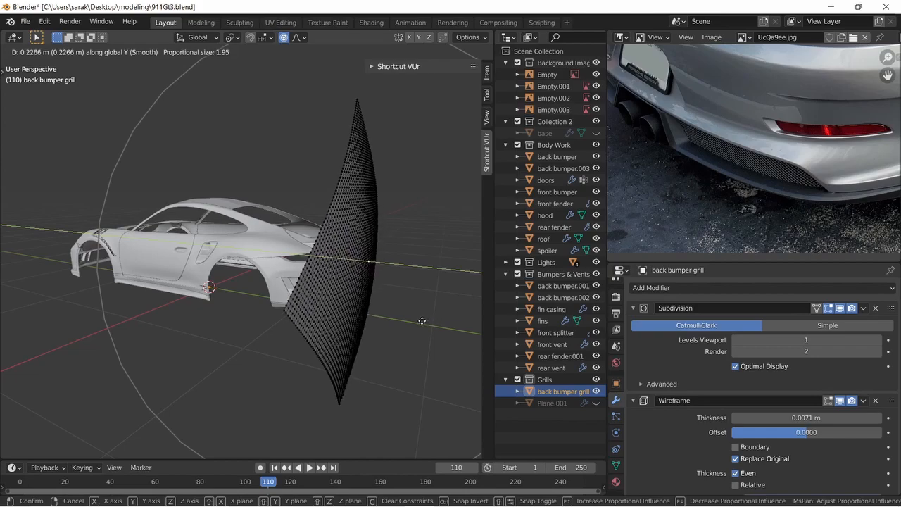
{"action": "left_click", "coordinate": [411, 321]}
Pull the centre vertex slightly further out along Y with proportional editing to deepen the grill's curve
{"action": "middle_click_drag", "start_coordinate": [411, 321], "coordinate": [433, 345]}
{"action": "key", "text": "g"}
{"action": "key", "text": "x"}
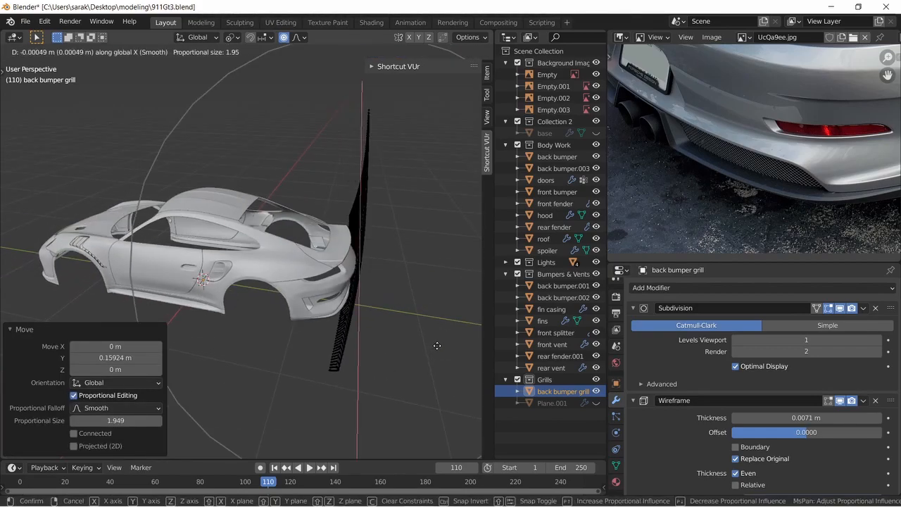
{"action": "left_click", "coordinate": [442, 346]}
{"action": "key", "text": "g"}
{"action": "key", "text": "y"}
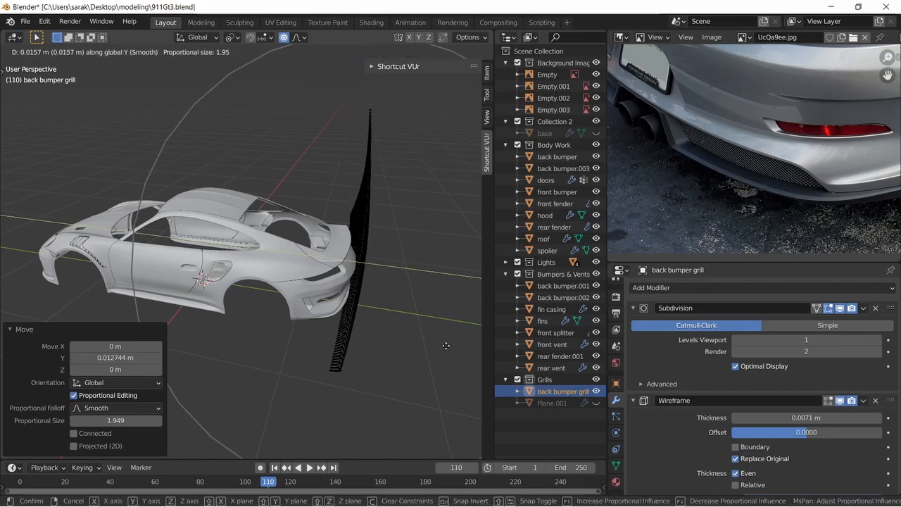
{"action": "left_click", "coordinate": [465, 348]}
Select the whole grill mesh and move it about -0.21 m along Y toward the car, then refine its depth
{"action": "key", "text": "a"}
{"action": "key", "text": "g"}
{"action": "key", "text": "x"}
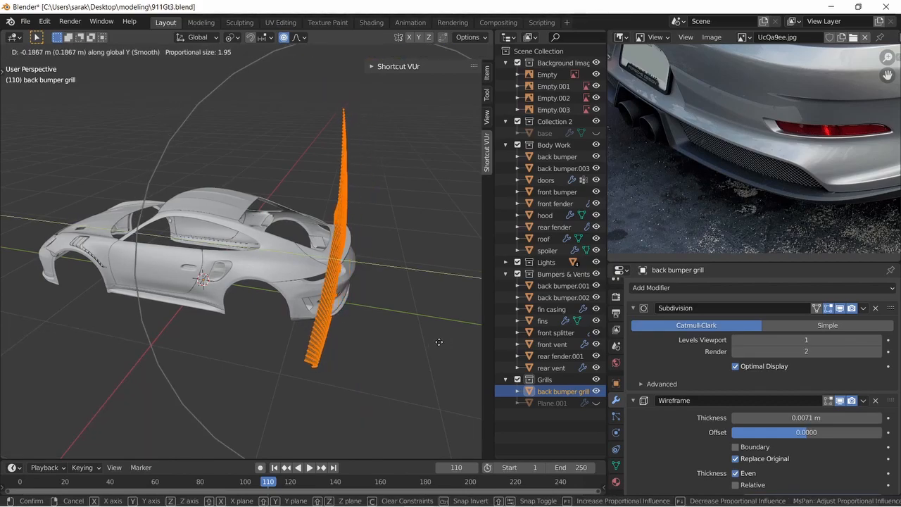
{"action": "left_click", "coordinate": [462, 344]}
{"action": "middle_click_drag", "start_coordinate": [462, 344], "coordinate": [427, 320]}
{"action": "key", "text": "y"}
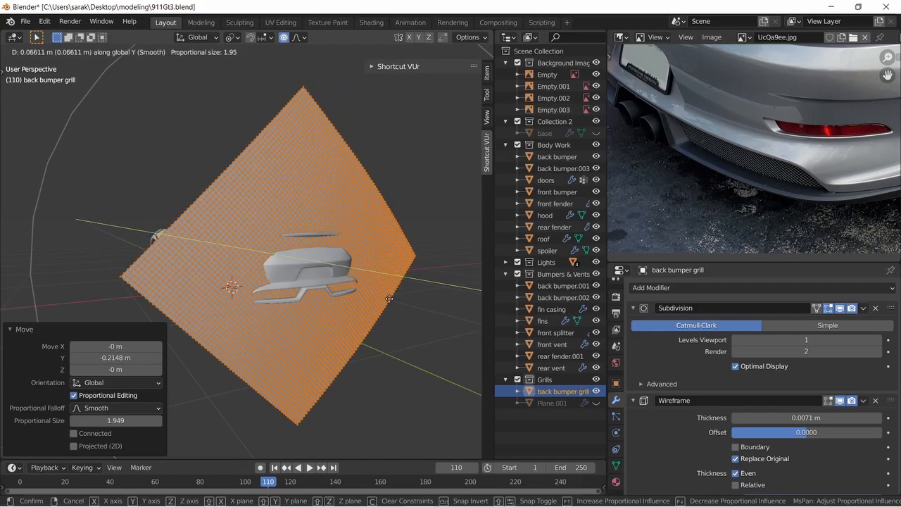
{"action": "left_click", "coordinate": [309, 296]}
Nudge the whole grill about 0.002 m along Y at the bumper's lower openings
{"action": "scroll", "coordinate": [309, 297], "scroll_direction": "up", "scroll_amount": 6}
{"action": "scroll", "coordinate": [324, 292], "scroll_direction": "down", "scroll_amount": 2}
{"action": "middle_click_drag", "start_coordinate": [338, 292], "coordinate": [317, 277], "text": "shift"}
{"action": "key", "text": "g"}
{"action": "key", "text": "x"}
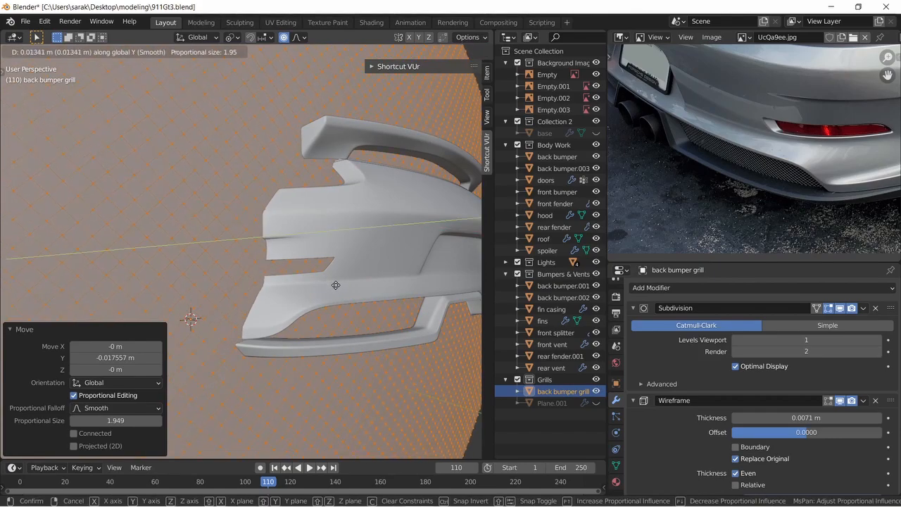
{"action": "left_click", "coordinate": [236, 302]}
Shift the whole grill about 0.012 m outward along Y, then push it back toward the car to fit behind the bumper
{"action": "middle_click_drag", "start_coordinate": [237, 301], "coordinate": [134, 293]}
{"action": "middle_click_drag", "start_coordinate": [288, 282], "coordinate": [333, 272], "text": "shift"}
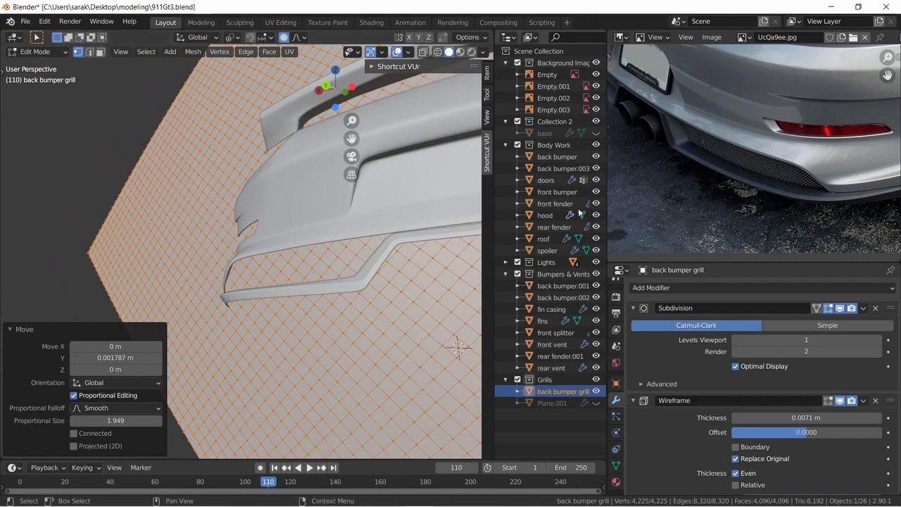
{"action": "scroll", "coordinate": [719, 174], "scroll_direction": "up", "scroll_amount": 2}
{"action": "scroll", "coordinate": [254, 298], "scroll_direction": "up", "scroll_amount": 3}
{"action": "key", "text": "g"}
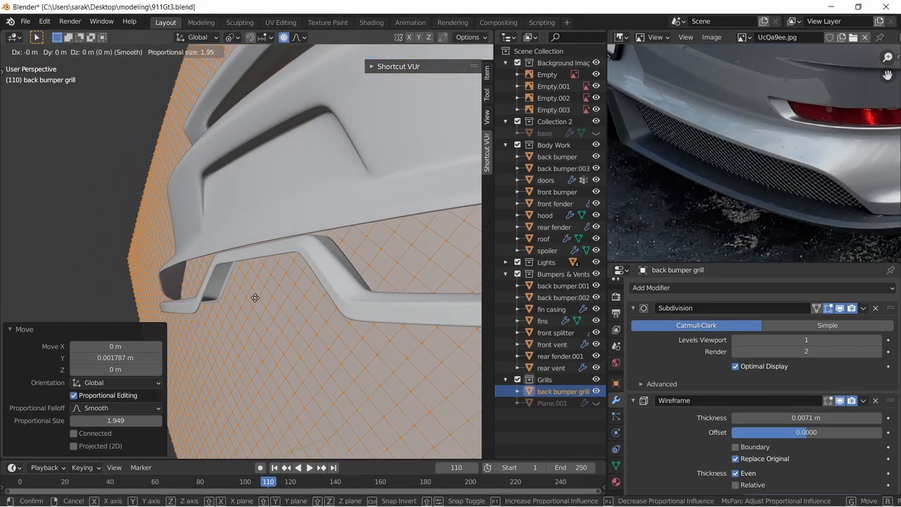
{"action": "left_click", "coordinate": [198, 303]}
{"action": "middle_click_drag", "start_coordinate": [198, 303], "coordinate": [378, 292]}
{"action": "key", "text": "g"}
{"action": "key", "text": "y"}
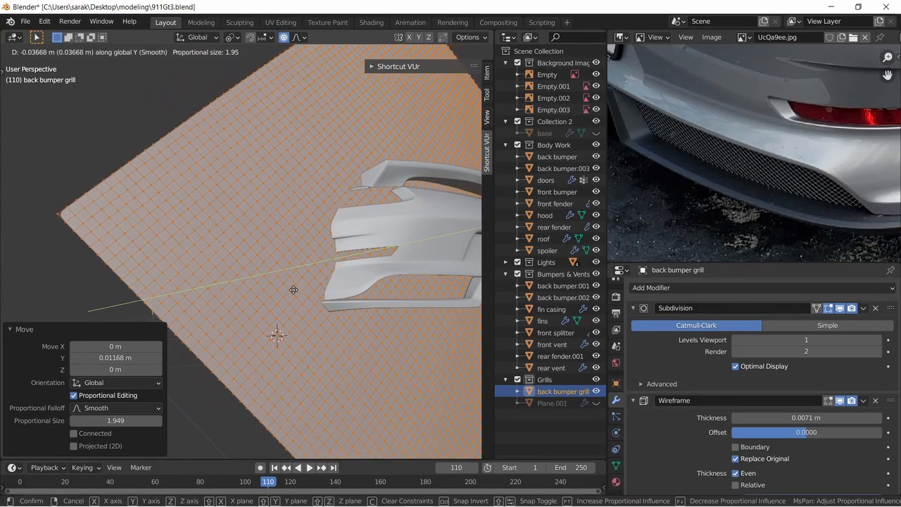
{"action": "left_click", "coordinate": [295, 290]}
Bulge the grill's middle about 0.13 m along Y with Smooth proportional editing at size about 1.33
{"action": "middle_click_drag", "start_coordinate": [295, 289], "coordinate": [361, 247]}
{"action": "key", "text": "alt+a"}
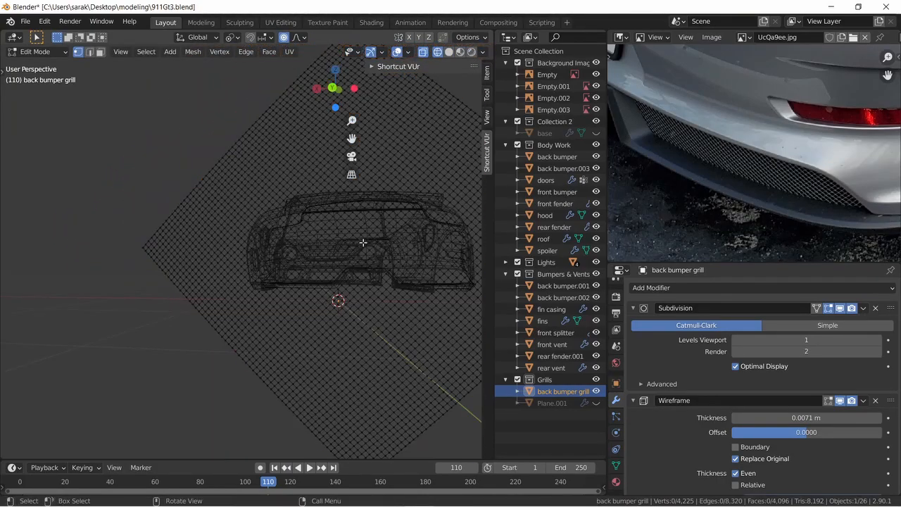
{"action": "key", "text": "ctrl+KP_1"}
{"action": "scroll", "coordinate": [362, 237], "scroll_direction": "up", "scroll_amount": 6}
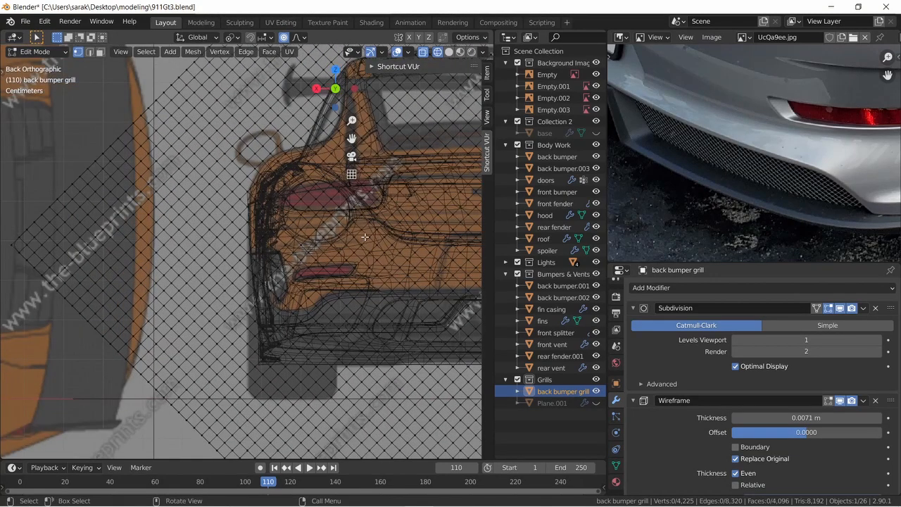
{"action": "key", "text": "shift+z"}
{"action": "scroll", "coordinate": [348, 219], "scroll_direction": "down", "scroll_amount": 6}
{"action": "middle_click_drag", "start_coordinate": [303, 264], "coordinate": [373, 287]}
{"action": "key", "text": "g"}
{"action": "key", "text": "y"}
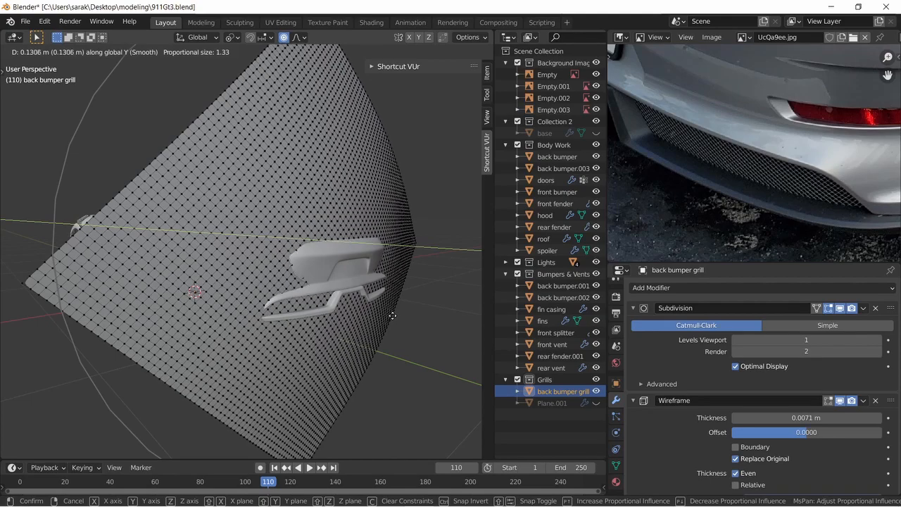
{"action": "left_click", "coordinate": [391, 316]}
Select the whole curved grill and move it back along Y into the rear bumper, ending with a nudge of about -0.022 m
{"action": "middle_click_drag", "start_coordinate": [391, 316], "coordinate": [429, 318]}
{"action": "key", "text": "a"}
{"action": "key", "text": "g"}
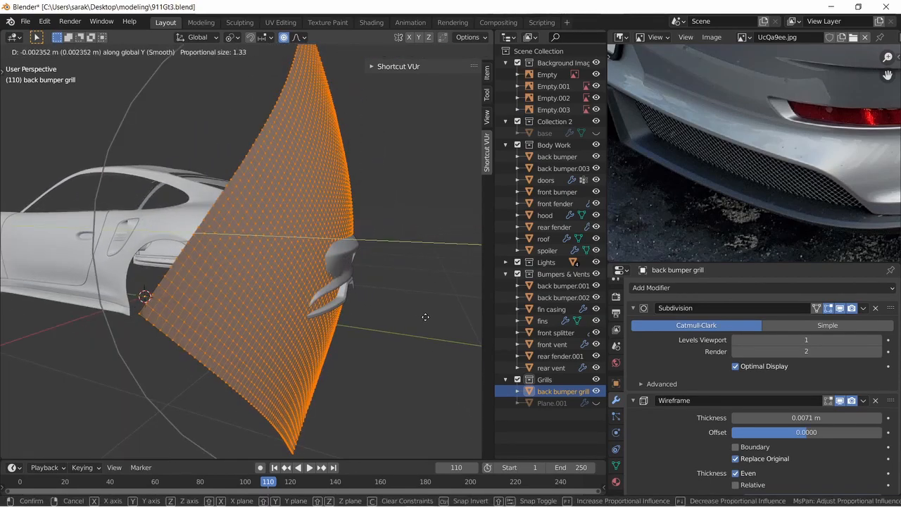
{"action": "left_click", "coordinate": [373, 308]}
{"action": "middle_click_drag", "start_coordinate": [372, 308], "coordinate": [419, 288]}
{"action": "key", "text": "g"}
{"action": "key", "text": "y"}
{"action": "left_click", "coordinate": [289, 285]}
Move the whole grill about 0.056 m outward along Y, then pull it back behind the bumper surface
{"action": "key", "text": "g"}
{"action": "key", "text": "y"}
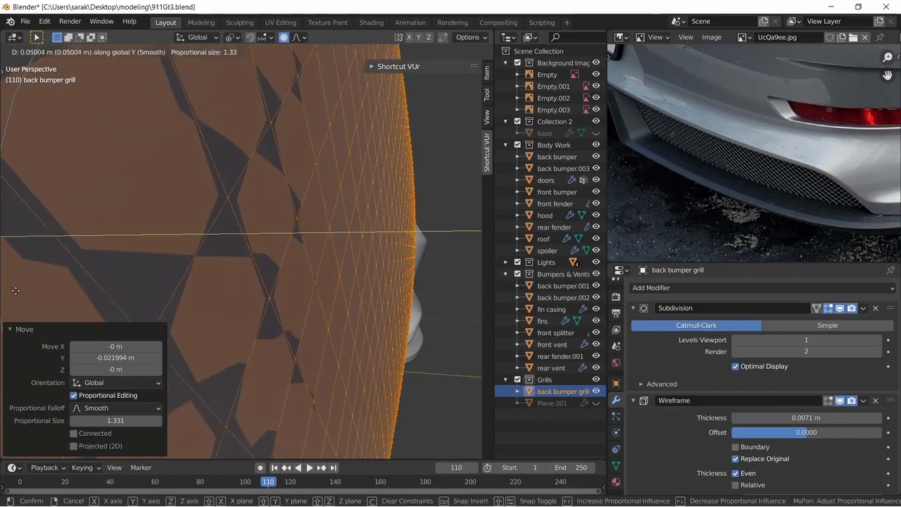
{"action": "left_click", "coordinate": [31, 289]}
{"action": "middle_click_drag", "start_coordinate": [185, 287], "coordinate": [91, 271]}
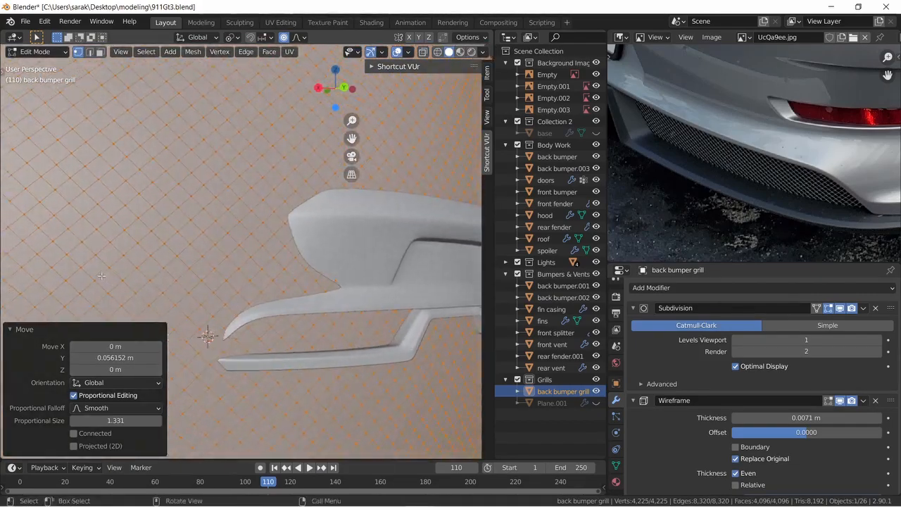
{"action": "key", "text": "g"}
{"action": "key", "text": "y"}
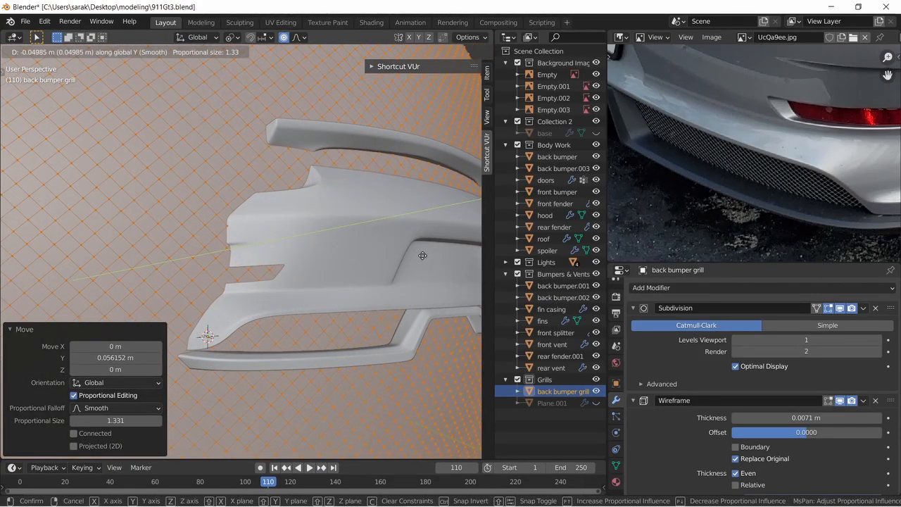
{"action": "left_click", "coordinate": [409, 256]}
{"action": "middle_click_drag", "start_coordinate": [409, 256], "coordinate": [367, 163]}
{"action": "left_click", "coordinate": [422, 247]}
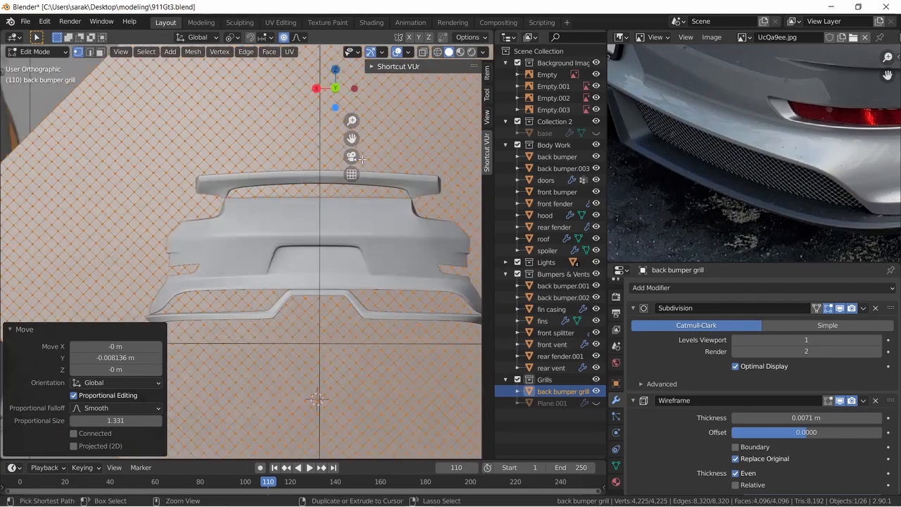
Select the grill's centre vertex in back view and pull it about 0.12 m along Y with proportional editing
{"action": "key", "text": "alt+z"}
{"action": "left_click", "coordinate": [319, 230]}
{"action": "key", "text": "z"}
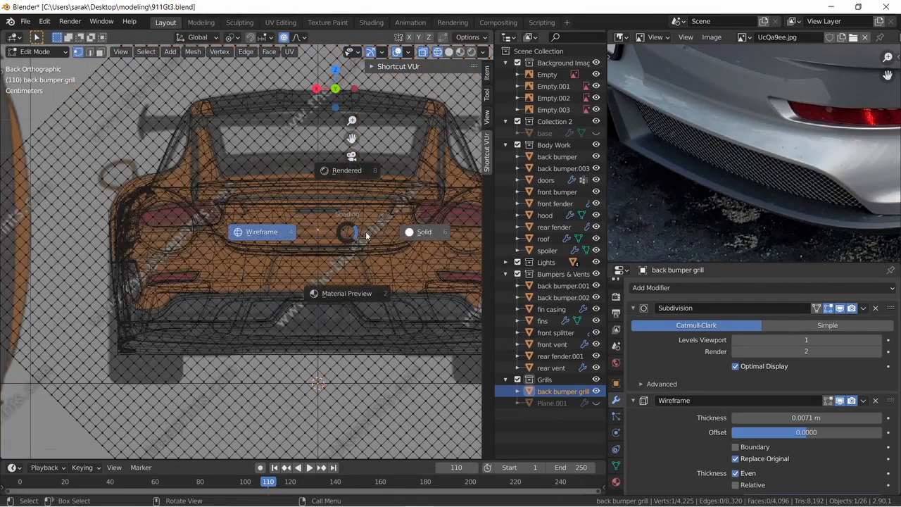
{"action": "left_click", "coordinate": [399, 232]}
{"action": "key", "text": "alt+z"}
{"action": "middle_click_drag", "start_coordinate": [339, 233], "coordinate": [425, 244]}
{"action": "key", "text": "g"}
{"action": "key", "text": "y"}
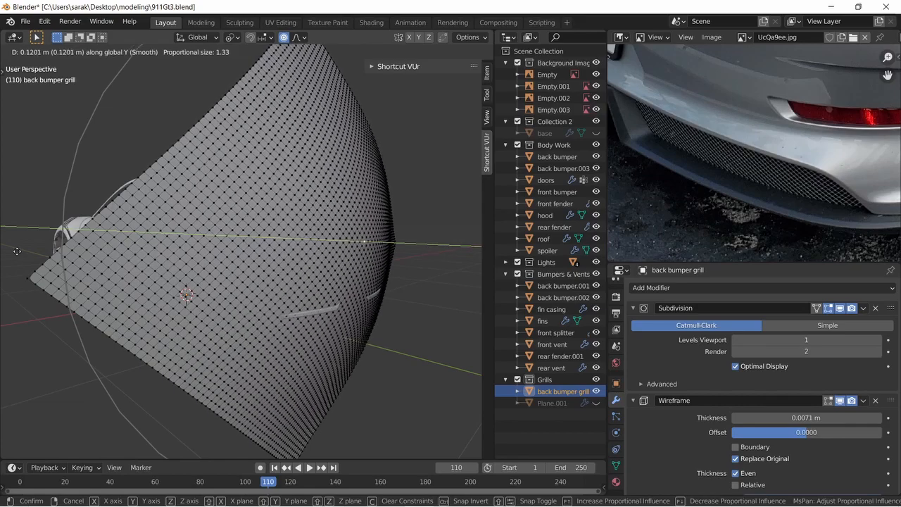
{"action": "left_click", "coordinate": [108, 243], "text": "shift"}
Select the entire grill mesh and move it about -0.075 m along Y into the rear bumper
{"action": "middle_click_drag", "start_coordinate": [192, 241], "coordinate": [256, 237]}
{"action": "key", "text": "a"}
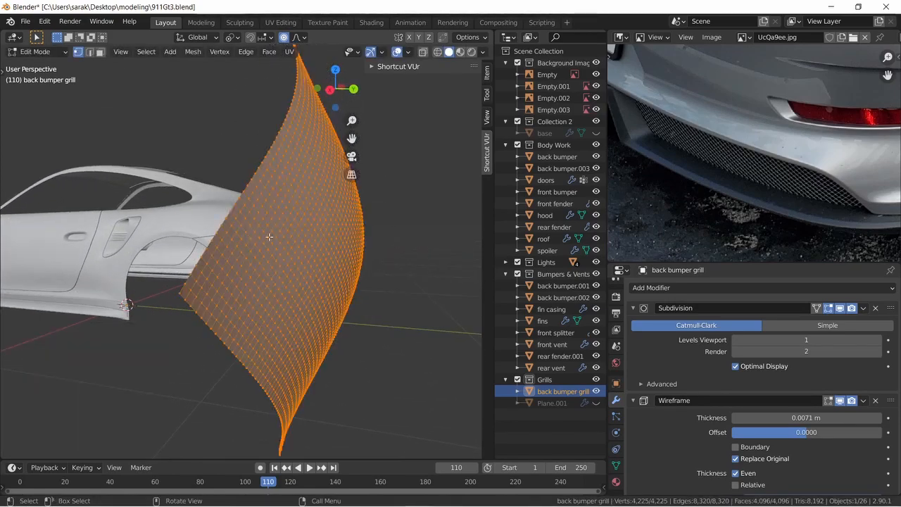
{"action": "key", "text": "g"}
{"action": "key", "text": "y"}
{"action": "left_click", "coordinate": [219, 214]}
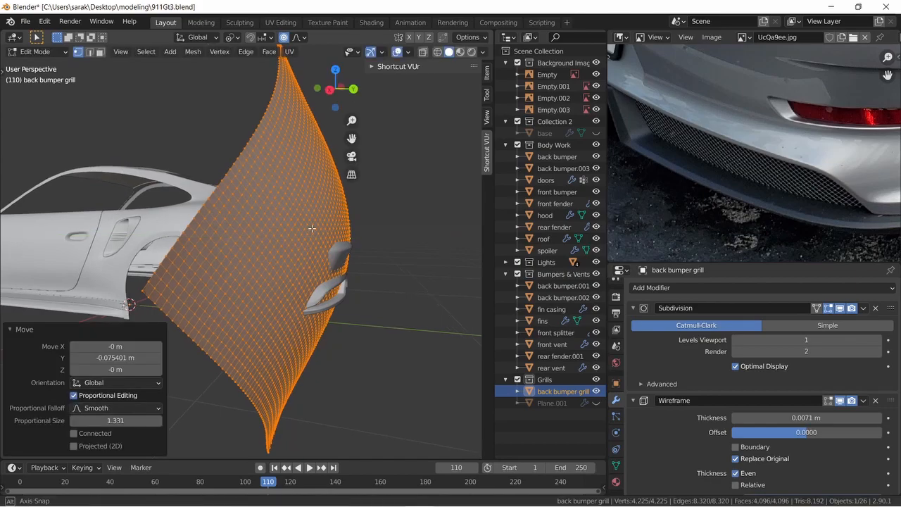
Nudge the whole grill about 0.02 m further back along Y, then leave mesh editing with nothing selected
{"action": "middle_click_drag", "start_coordinate": [218, 214], "coordinate": [282, 216]}
{"action": "key", "text": "g"}
{"action": "key", "text": "y"}
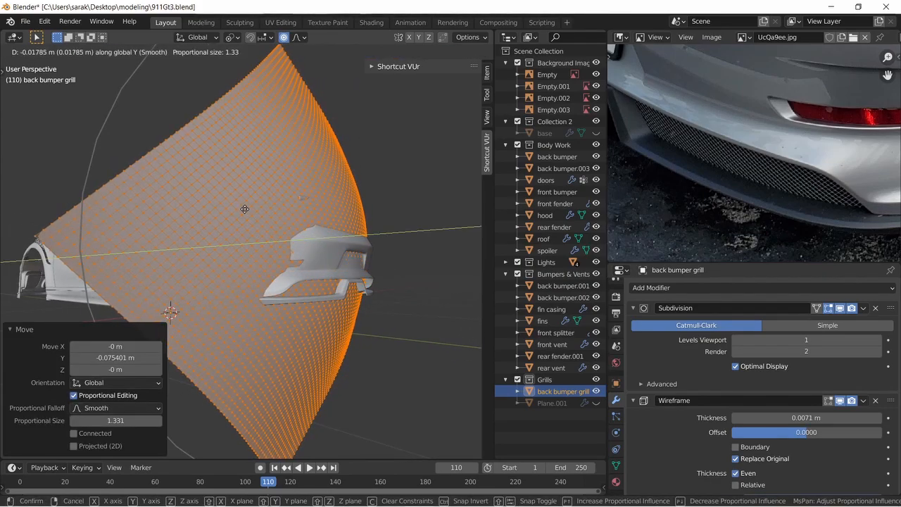
{"action": "left_click", "coordinate": [238, 209]}
{"action": "middle_click_drag", "start_coordinate": [380, 211], "coordinate": [326, 229]}
{"action": "key", "text": "g"}
{"action": "key", "text": "y"}
{"action": "right_click", "coordinate": [271, 219]}
{"action": "key", "text": "Tab"}
{"action": "scroll", "coordinate": [375, 237], "scroll_direction": "down", "scroll_amount": 5}
{"action": "left_click", "coordinate": [345, 276]}
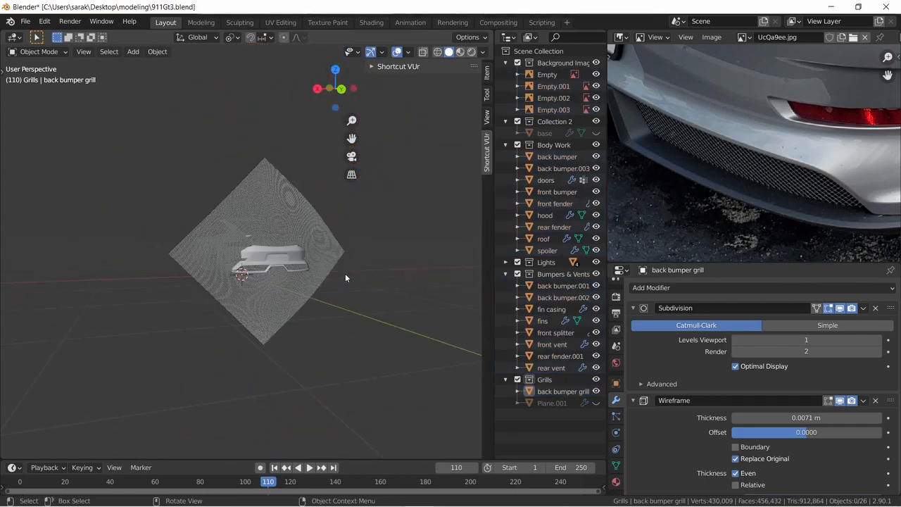
Set the grill's Subdivision viewport level to 2 and inspect the mesh behind the lower bumper opening
{"action": "scroll", "coordinate": [347, 274], "scroll_direction": "up", "scroll_amount": 6}
{"action": "middle_click_drag", "start_coordinate": [358, 272], "coordinate": [330, 227]}
{"action": "scroll", "coordinate": [417, 256], "scroll_direction": "up", "scroll_amount": 4}
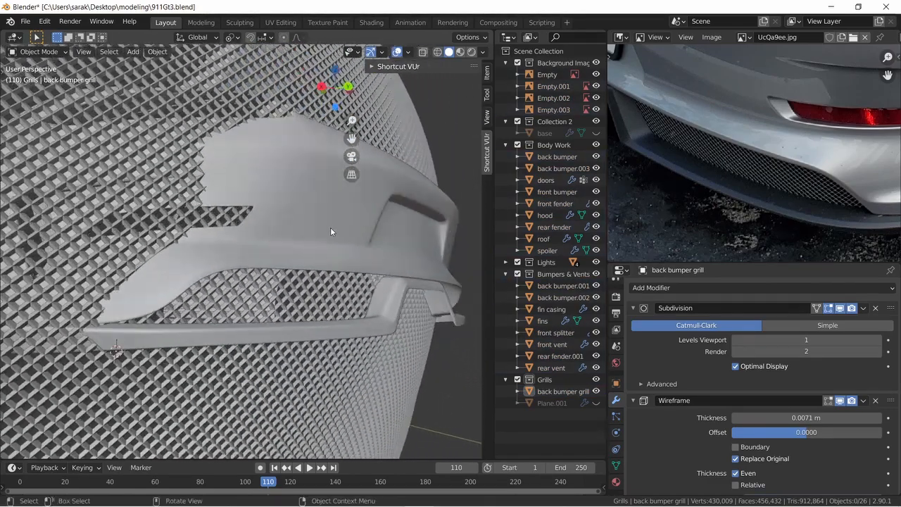
{"action": "left_click", "coordinate": [879, 341]}
{"action": "middle_click_drag", "start_coordinate": [451, 310], "coordinate": [392, 324]}
{"action": "scroll", "coordinate": [393, 324], "scroll_direction": "up", "scroll_amount": 4}
{"action": "scroll", "coordinate": [293, 265], "scroll_direction": "up", "scroll_amount": 3}
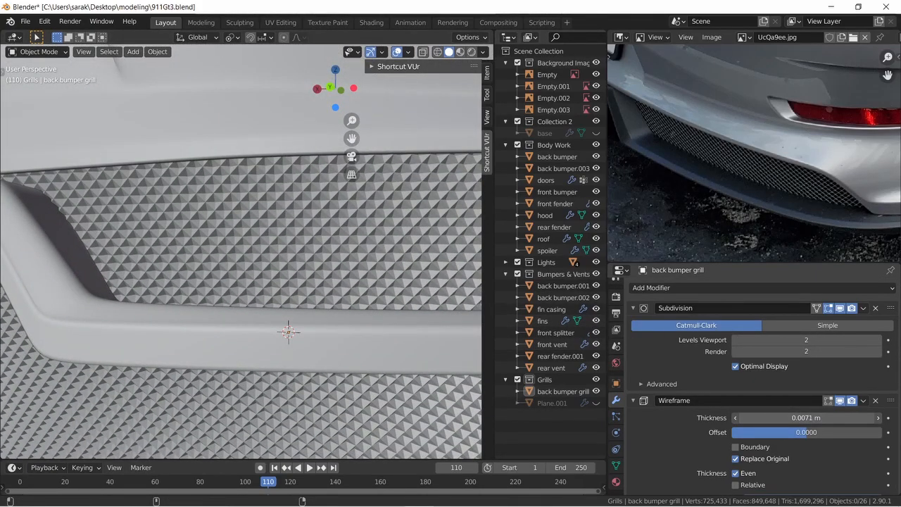
Thin the grill's wires by setting the Wireframe modifier thickness to 0.0023 m
{"action": "left_click_drag", "start_coordinate": [807, 417], "coordinate": [775, 418]}
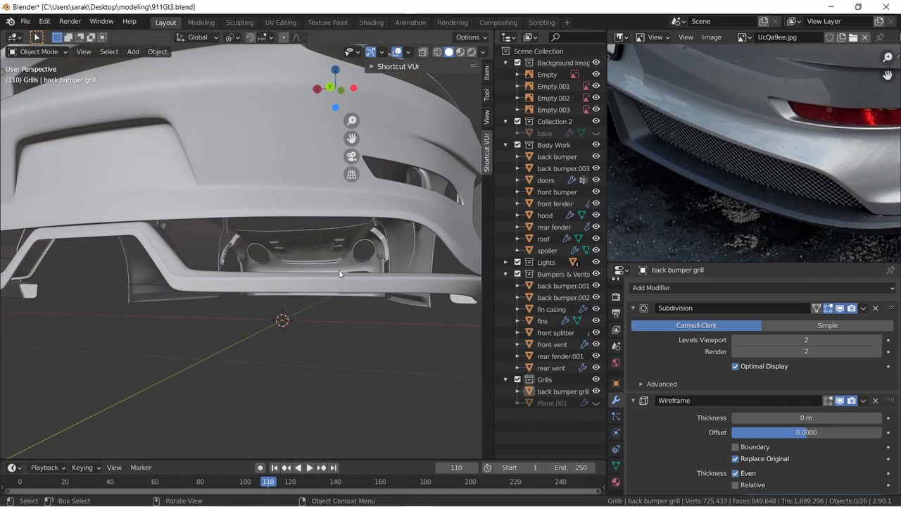
{"action": "scroll", "coordinate": [384, 289], "scroll_direction": "up", "scroll_amount": 4}
{"action": "scroll", "coordinate": [715, 399], "scroll_direction": "down", "scroll_amount": 1}
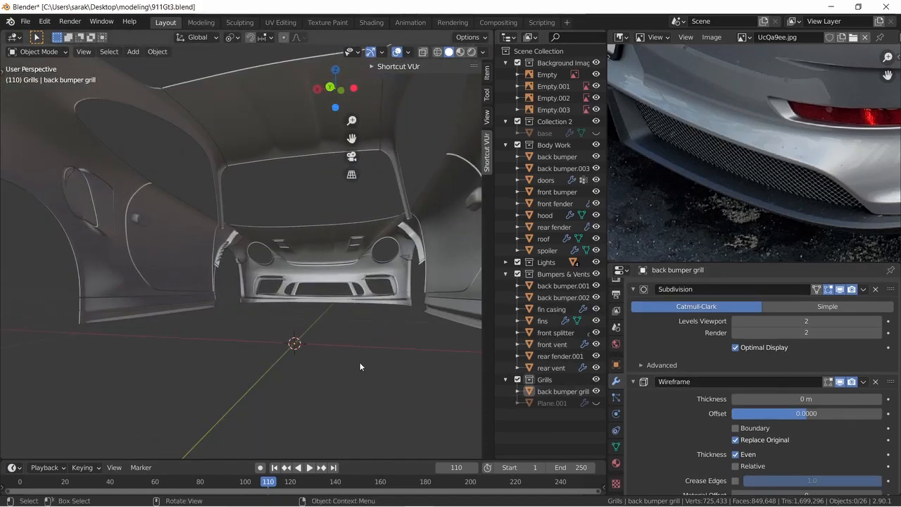
{"action": "scroll", "coordinate": [359, 363], "scroll_direction": "down", "scroll_amount": 1}
{"action": "left_click_drag", "start_coordinate": [807, 399], "coordinate": [821, 400]}
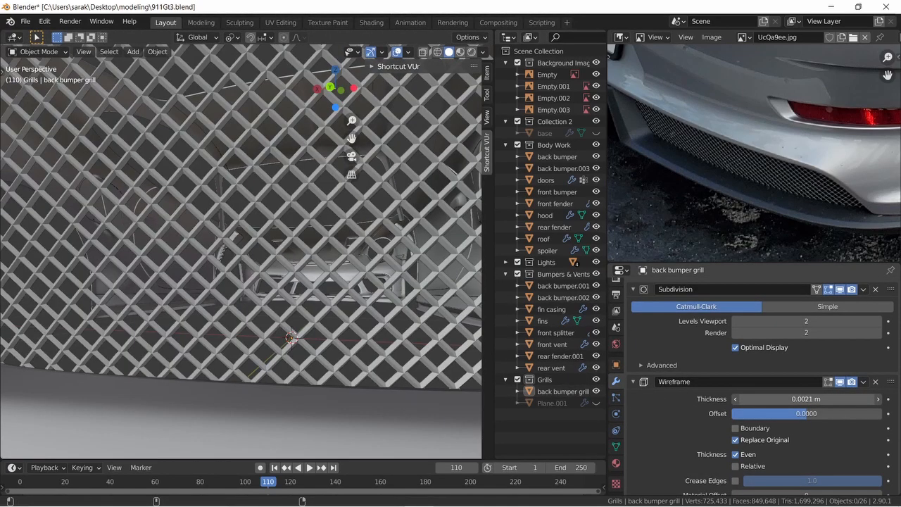
{"action": "scroll", "coordinate": [760, 395], "scroll_direction": "up", "scroll_amount": 1}
{"action": "scroll", "coordinate": [314, 324], "scroll_direction": "down", "scroll_amount": 6}
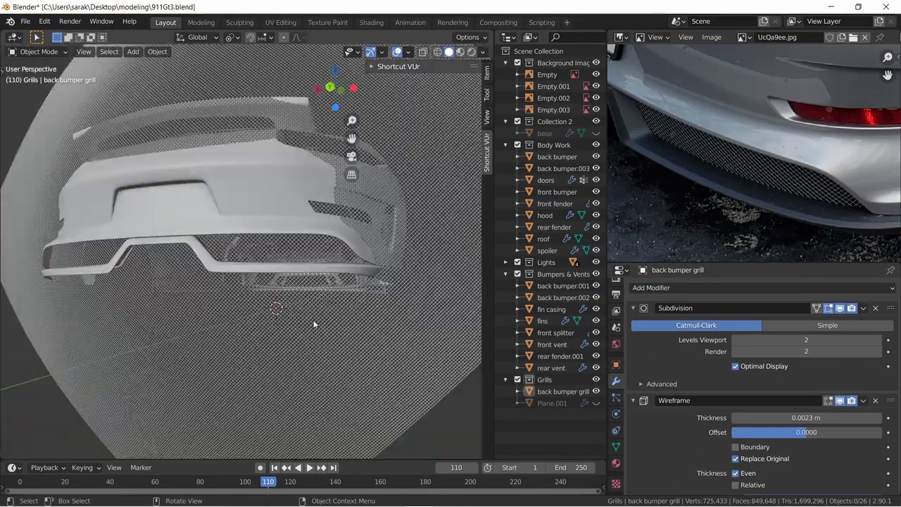
Move the whole grill mesh about 0.019 m outward along Y behind the lower bumper opening
{"action": "mouse_move", "coordinate": [275, 281]}
{"action": "middle_mouse_down"}
{"action": "mouse_move", "coordinate": [353, 291]}
{"action": "mouse_move", "coordinate": [342, 298]}
{"action": "mouse_move", "coordinate": [303, 283]}
{"action": "mouse_move", "coordinate": [218, 288]}
{"action": "mouse_move", "coordinate": [349, 313]}
{"action": "mouse_move", "coordinate": [282, 316]}
{"action": "mouse_move", "coordinate": [248, 337]}
{"action": "mouse_move", "coordinate": [165, 318]}
{"action": "mouse_move", "coordinate": [260, 302]}
{"action": "mouse_move", "coordinate": [264, 285]}
{"action": "middle_mouse_up"}
{"action": "scroll", "coordinate": [343, 298], "scroll_direction": "up", "scroll_amount": 5}
{"action": "scroll", "coordinate": [192, 308], "scroll_direction": "up", "scroll_amount": 2}
{"action": "scroll", "coordinate": [261, 301], "scroll_direction": "up", "scroll_amount": 4}
{"action": "key", "text": "Tab"}
{"action": "key", "text": "g"}
{"action": "key", "text": "y"}
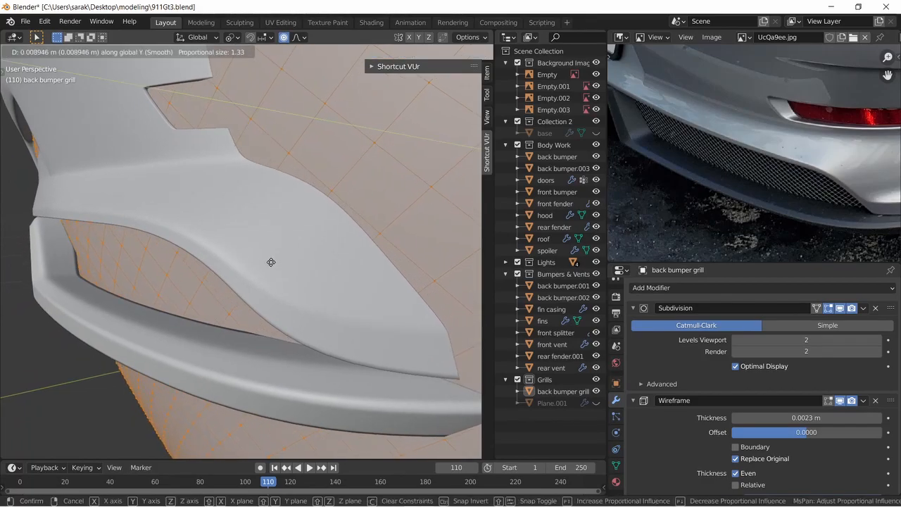
{"action": "left_click", "coordinate": [214, 267]}
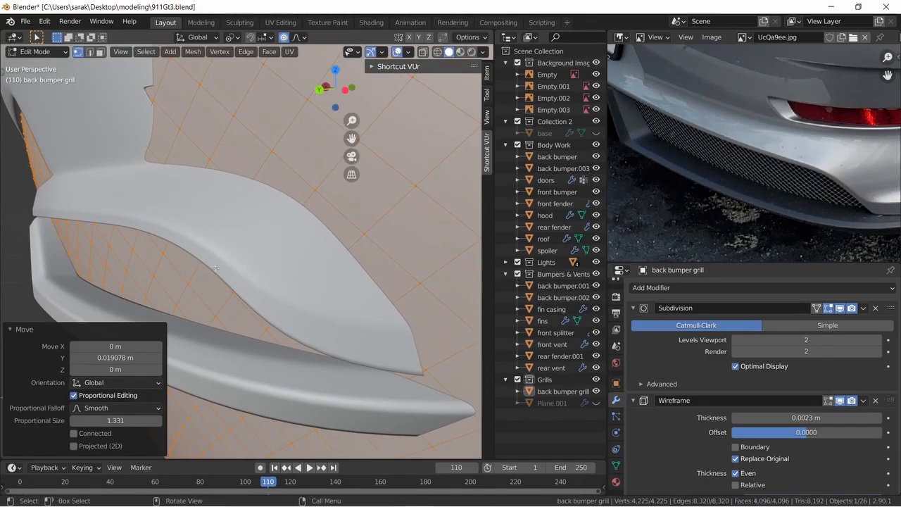
Check the grill's fit in the lower opening and move the whole mesh about -0.023 m along Y
{"action": "key", "text": "Tab"}
{"action": "middle_click_drag", "start_coordinate": [272, 274], "coordinate": [245, 253]}
{"action": "key", "text": "Tab"}
{"action": "key", "text": "g"}
{"action": "key", "text": "y"}
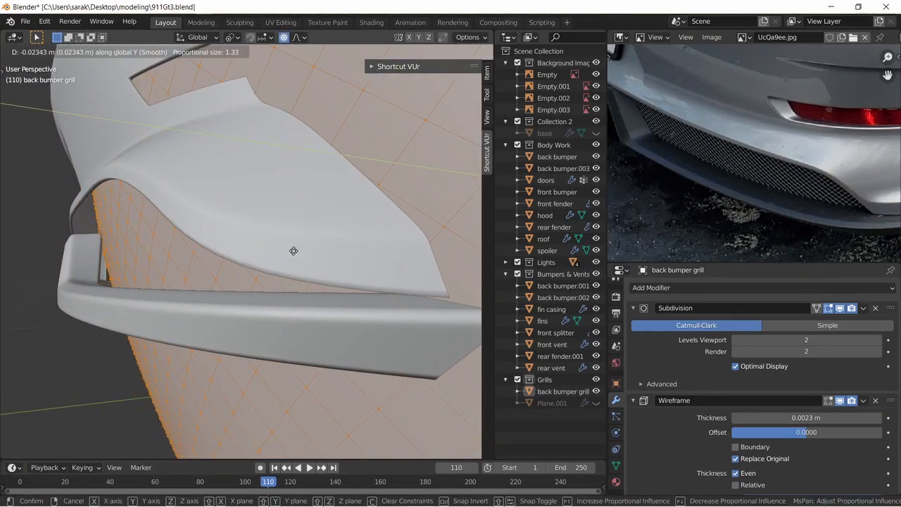
{"action": "left_click", "coordinate": [293, 250]}
{"action": "middle_click_drag", "start_coordinate": [294, 251], "coordinate": [289, 265]}
{"action": "left_click", "coordinate": [77, 251]}
{"action": "middle_click_drag", "start_coordinate": [77, 251], "coordinate": [129, 247]}
{"action": "key", "text": "shift+z"}
{"action": "key", "text": "ctrl+KP_1"}
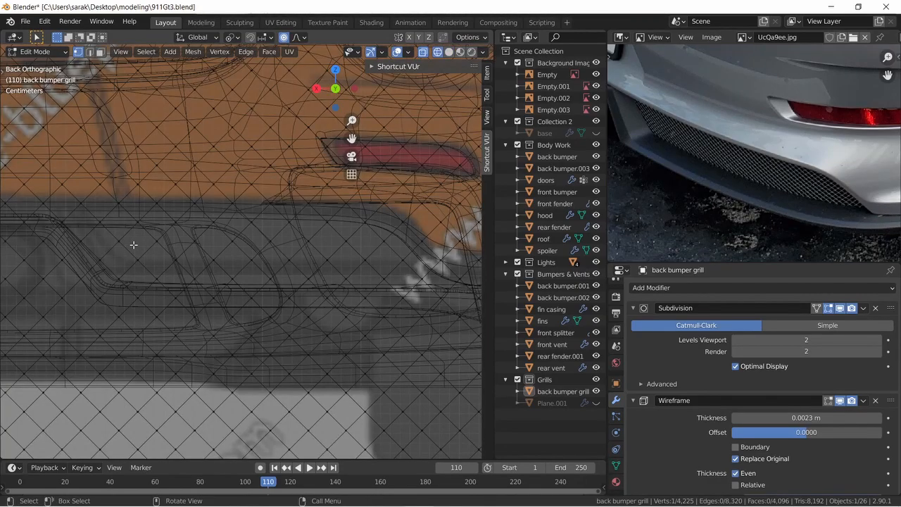
{"action": "middle_click_drag", "start_coordinate": [210, 235], "coordinate": [473, 212], "text": "shift"}
{"action": "key", "text": "shift+z"}
{"action": "middle_click_drag", "start_coordinate": [240, 221], "coordinate": [262, 226]}
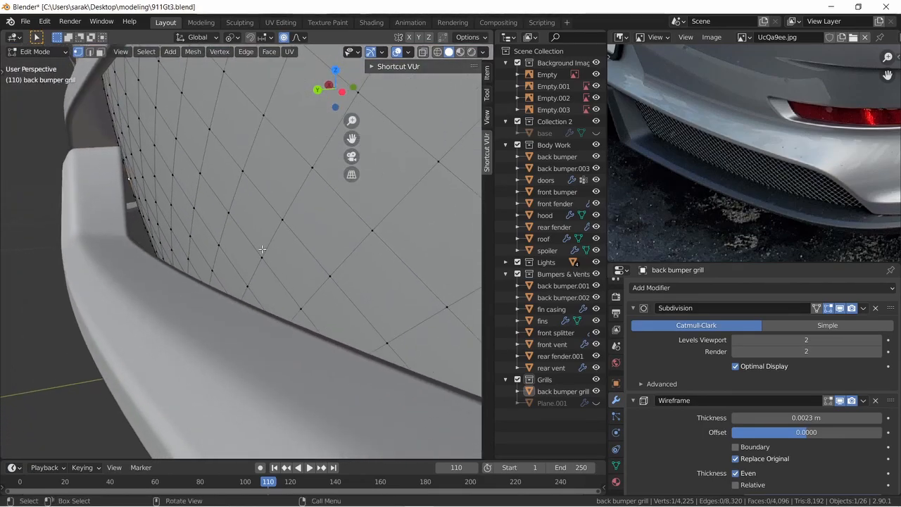
Select the grill's centre-line vertex below the bumper and pull it about 0.063 m along Y with proportional size 0.51
{"action": "key", "text": "shift+z"}
{"action": "mouse_move", "coordinate": [213, 249]}
{"action": "middle_mouse_down"}
{"action": "mouse_move", "coordinate": [217, 272]}
{"action": "mouse_move", "coordinate": [312, 256]}
{"action": "middle_mouse_up"}
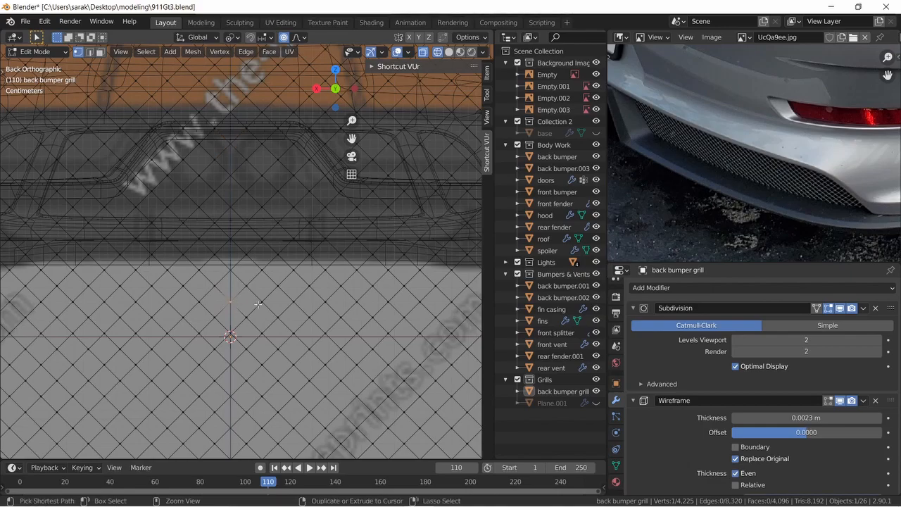
{"action": "key", "text": "z"}
{"action": "left_click", "coordinate": [359, 308]}
{"action": "middle_click_drag", "start_coordinate": [359, 309], "coordinate": [271, 303]}
{"action": "key", "text": "g"}
{"action": "key", "text": "y"}
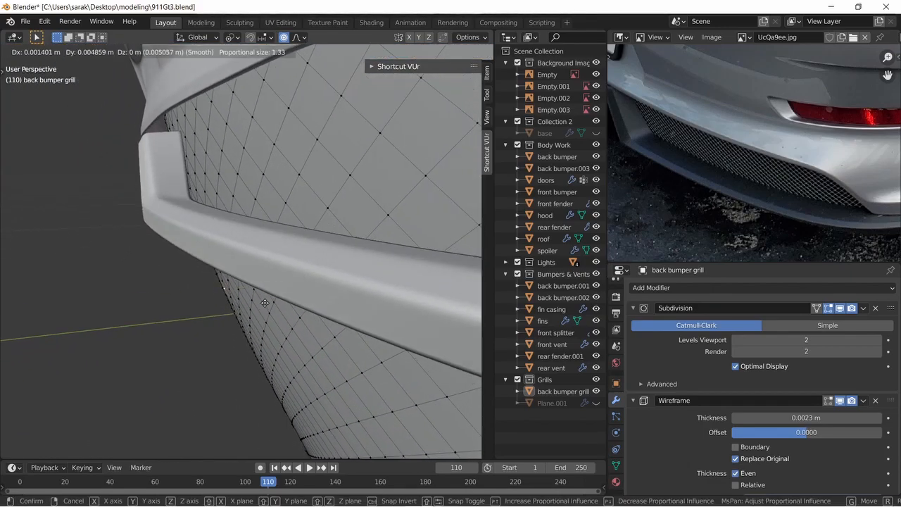
{"action": "scroll", "coordinate": [256, 305], "scroll_direction": "up", "scroll_amount": 1}
{"action": "scroll", "coordinate": [240, 310], "scroll_direction": "down", "scroll_amount": 1}
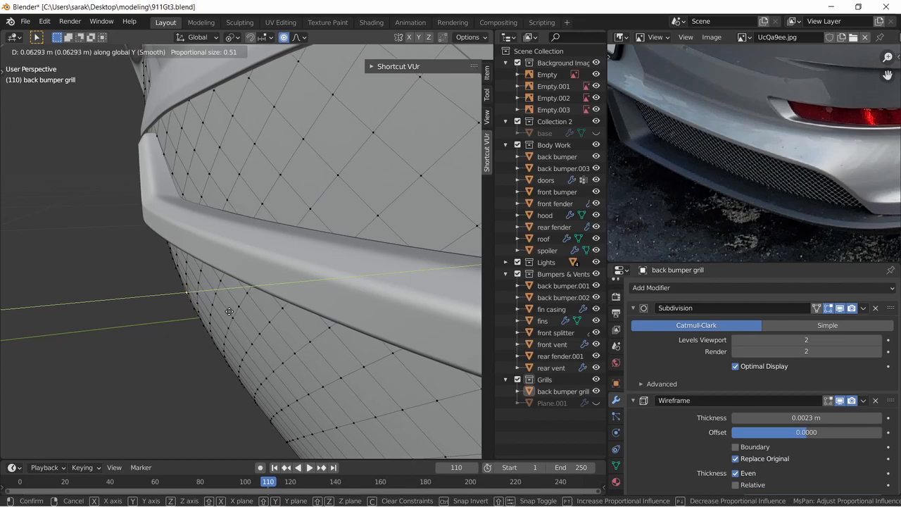
{"action": "left_click", "coordinate": [228, 310]}
Leave mesh editing, deselect everything and save the file
{"action": "scroll", "coordinate": [254, 306], "scroll_direction": "down", "scroll_amount": 4}
{"action": "mouse_move", "coordinate": [253, 307]}
{"action": "middle_mouse_down"}
{"action": "mouse_move", "coordinate": [396, 300]}
{"action": "mouse_move", "coordinate": [426, 316]}
{"action": "mouse_move", "coordinate": [366, 346]}
{"action": "mouse_move", "coordinate": [310, 303]}
{"action": "mouse_move", "coordinate": [263, 223]}
{"action": "mouse_move", "coordinate": [272, 218]}
{"action": "middle_mouse_up"}
{"action": "key", "text": "Tab"}
{"action": "key", "text": "alt+a"}
{"action": "scroll", "coordinate": [267, 226], "scroll_direction": "up", "scroll_amount": 3}
{"action": "key", "text": "ctrl+s"}
Select a single grill vertex and move it along Y with the proportional size reduced to about 0.26, then save the file
{"action": "key", "text": "Tab"}
{"action": "key", "text": "z"}
{"action": "left_click", "coordinate": [185, 206]}
{"action": "mouse_move", "coordinate": [169, 152]}
{"action": "middle_mouse_down"}
{"action": "mouse_move", "coordinate": [258, 153]}
{"action": "mouse_move", "coordinate": [269, 171]}
{"action": "mouse_move", "coordinate": [172, 152]}
{"action": "middle_mouse_up"}
{"action": "left_click", "coordinate": [281, 161]}
{"action": "key", "text": "g"}
{"action": "key", "text": "y"}
{"action": "scroll", "coordinate": [184, 152], "scroll_direction": "up", "scroll_amount": 4}
{"action": "scroll", "coordinate": [185, 152], "scroll_direction": "up", "scroll_amount": 3}
{"action": "left_click", "coordinate": [190, 153]}
{"action": "middle_click_drag", "start_coordinate": [189, 153], "coordinate": [365, 242]}
{"action": "key", "text": "Tab"}
{"action": "key", "text": "ctrl+s"}
Open the grill for vertex editing in wireframe back view, clear the selection and start Circle Select with an enlarged brush
{"action": "scroll", "coordinate": [222, 169], "scroll_direction": "down", "scroll_amount": 3}
{"action": "scroll", "coordinate": [372, 197], "scroll_direction": "down", "scroll_amount": 4}
{"action": "left_click", "coordinate": [365, 238]}
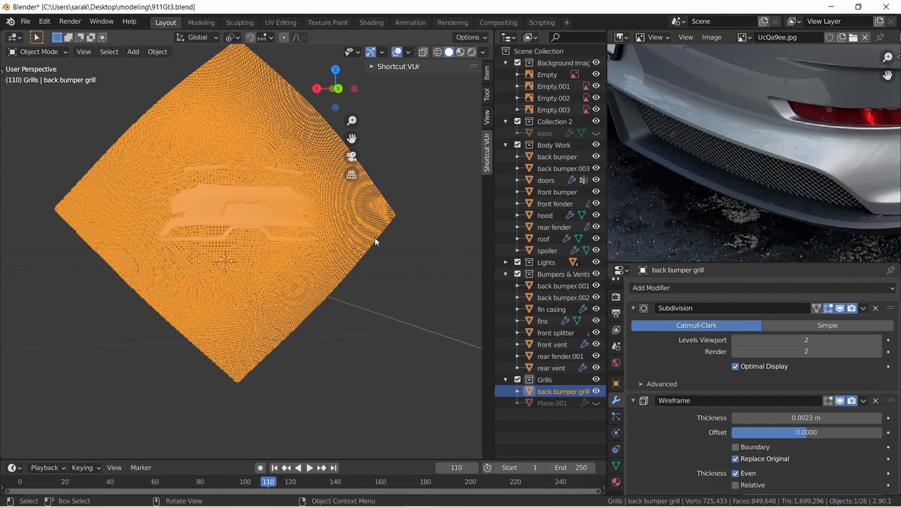
{"action": "key", "text": "ctrl+KP_1"}
{"action": "scroll", "coordinate": [374, 237], "scroll_direction": "up", "scroll_amount": 2}
{"action": "key", "text": "Tab"}
{"action": "key", "text": "z"}
{"action": "left_click", "coordinate": [286, 243]}
{"action": "key", "text": "a"}
{"action": "key", "text": "a"}
{"action": "key", "text": "c"}
{"action": "scroll", "coordinate": [254, 388], "scroll_direction": "down", "scroll_amount": 15}
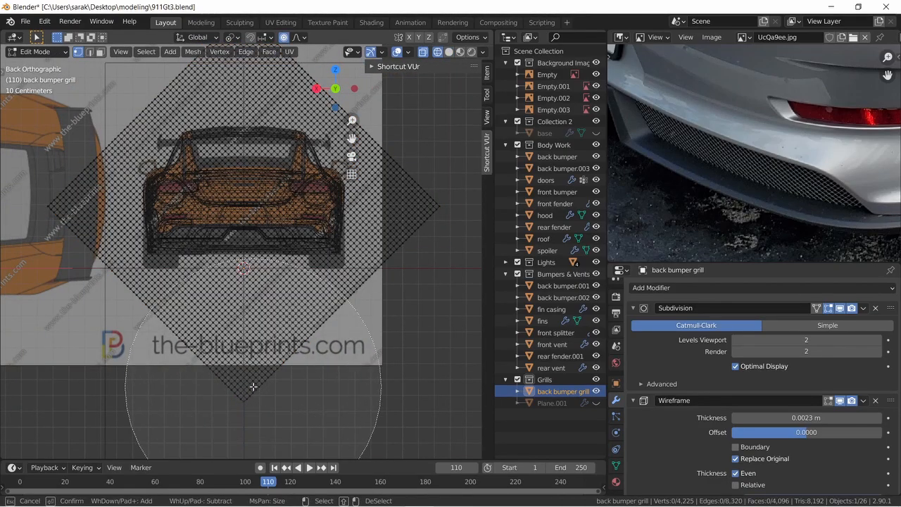
Circle-select the grill mesh surrounding the rear bumper area, including above the tail lights and below the bumper, and delete those vertices
{"action": "scroll", "coordinate": [244, 397], "scroll_direction": "up", "scroll_amount": 8}
{"action": "mouse_move", "coordinate": [245, 391]}
{"action": "left_mouse_down"}
{"action": "mouse_move", "coordinate": [246, 373]}
{"action": "mouse_move", "coordinate": [184, 310]}
{"action": "mouse_move", "coordinate": [376, 320]}
{"action": "mouse_move", "coordinate": [84, 297]}
{"action": "left_mouse_up"}
{"action": "mouse_move", "coordinate": [91, 238]}
{"action": "left_mouse_down"}
{"action": "mouse_move", "coordinate": [169, 106]}
{"action": "mouse_move", "coordinate": [313, 118]}
{"action": "left_mouse_up"}
{"action": "right_click", "coordinate": [301, 166]}
{"action": "middle_click_drag", "start_coordinate": [300, 166], "coordinate": [294, 241], "text": "shift"}
{"action": "mouse_move", "coordinate": [226, 110]}
{"action": "left_mouse_down"}
{"action": "mouse_move", "coordinate": [403, 191]}
{"action": "mouse_move", "coordinate": [402, 331]}
{"action": "mouse_move", "coordinate": [295, 193]}
{"action": "left_mouse_up"}
{"action": "left_click", "coordinate": [251, 140], "text": "ctrl"}
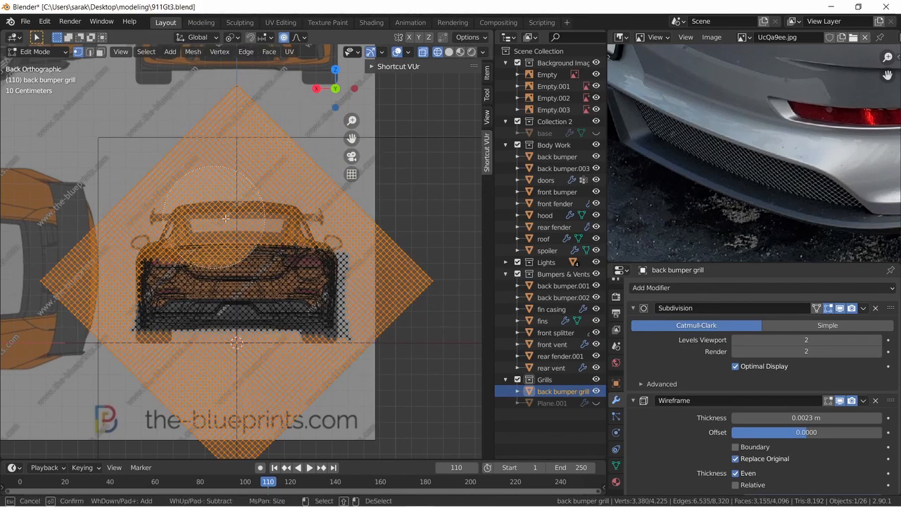
{"action": "left_click_drag", "start_coordinate": [210, 216], "coordinate": [356, 224]}
{"action": "right_click", "coordinate": [362, 223]}
{"action": "key", "text": "x"}
{"action": "left_click", "coordinate": [404, 217]}
Circle-select the grill vertices sticking out past the car's right side in back view and delete them
{"action": "key", "text": "z"}
{"action": "left_click", "coordinate": [441, 241]}
{"action": "middle_click_drag", "start_coordinate": [381, 261], "coordinate": [398, 236], "text": "shift"}
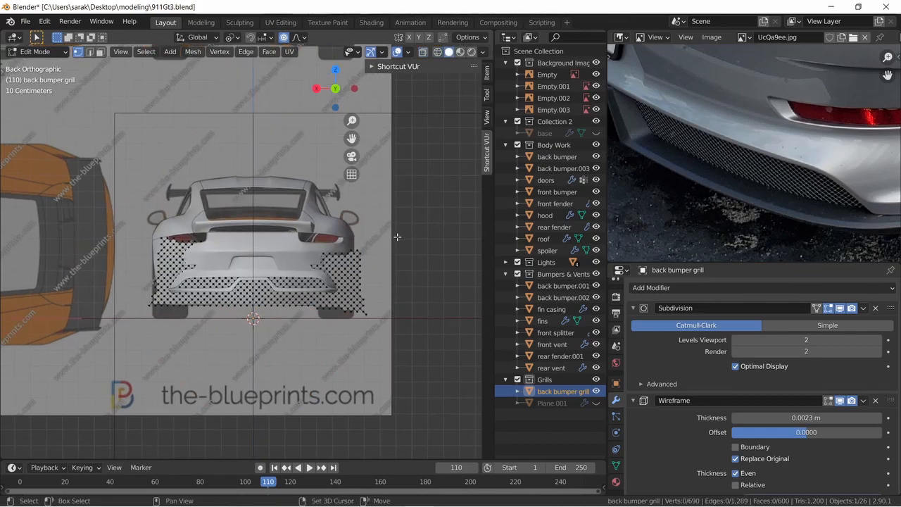
{"action": "scroll", "coordinate": [397, 237], "scroll_direction": "up", "scroll_amount": 4}
{"action": "key", "text": "z"}
{"action": "left_click", "coordinate": [286, 238]}
{"action": "key", "text": "alt+a"}
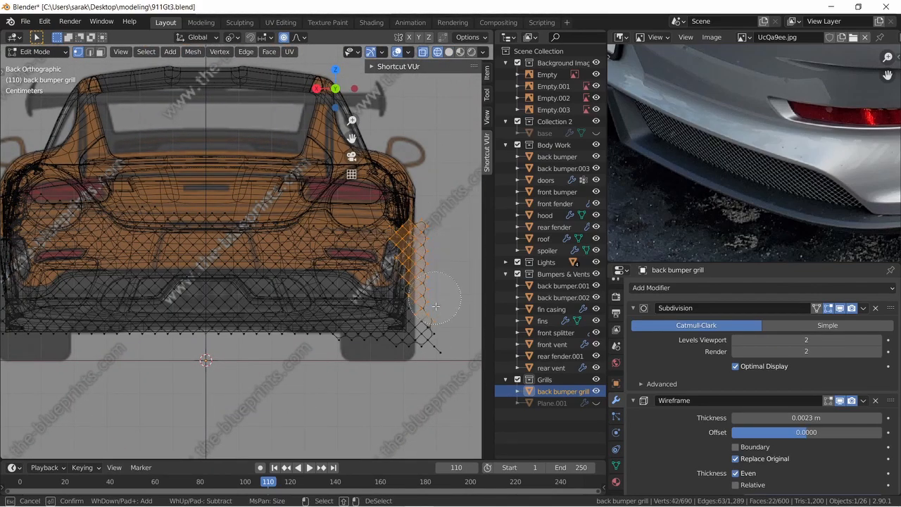
{"action": "key", "text": "x"}
{"action": "left_click", "coordinate": [411, 222]}
In solid shading, circle-select the exposed grill mesh from the left tail light down to the bumper corner and delete its vertices
{"action": "key", "text": "z"}
{"action": "left_click", "coordinate": [449, 230]}
{"action": "middle_click_drag", "start_coordinate": [48, 239], "coordinate": [125, 232], "text": "shift"}
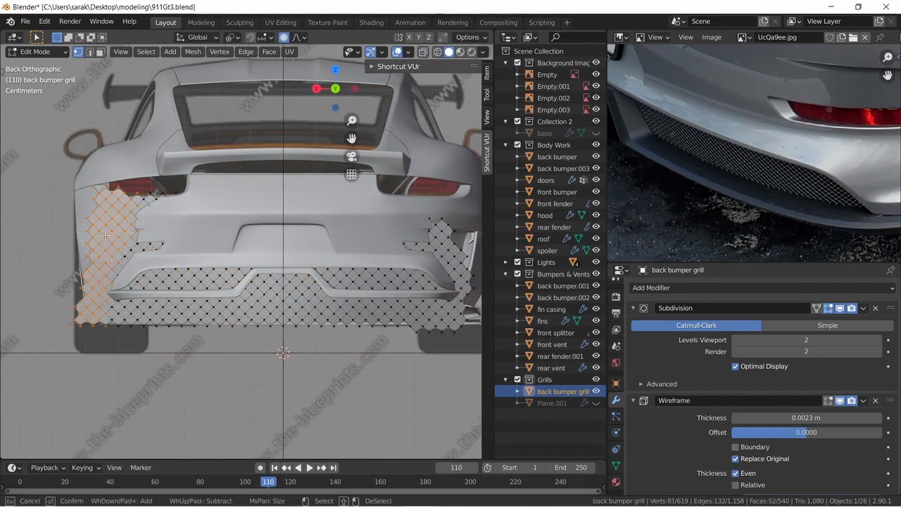
{"action": "right_click", "coordinate": [86, 269]}
{"action": "key", "text": "x"}
{"action": "left_click", "coordinate": [81, 266]}
Circle-select the strip of grill vertices hanging below the bumper's lower lip and delete it
{"action": "key", "text": "c"}
{"action": "left_click_drag", "start_coordinate": [125, 318], "coordinate": [135, 326]}
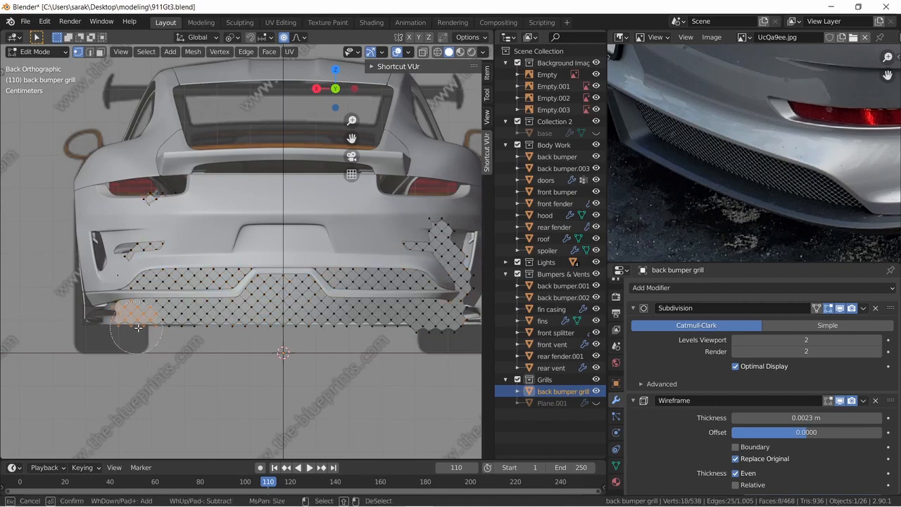
{"action": "right_click", "coordinate": [371, 331]}
{"action": "key", "text": "x"}
{"action": "left_click", "coordinate": [331, 333]}
Delete the leftover stray grill vertices, leave mesh editing and deselect the grill
{"action": "scroll", "coordinate": [317, 321], "scroll_direction": "up", "scroll_amount": 1}
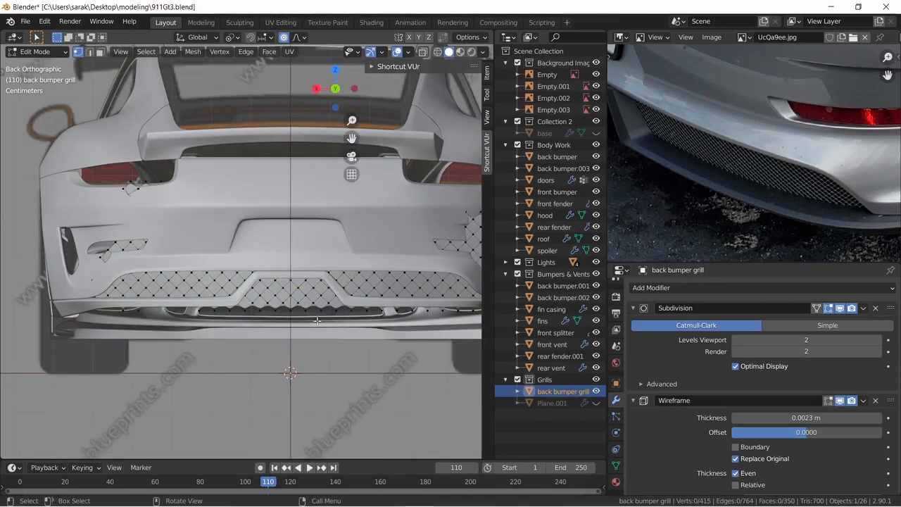
{"action": "key", "text": "x"}
{"action": "left_click", "coordinate": [140, 319]}
{"action": "key", "text": "Tab"}
{"action": "middle_click_drag", "start_coordinate": [169, 314], "coordinate": [152, 320]}
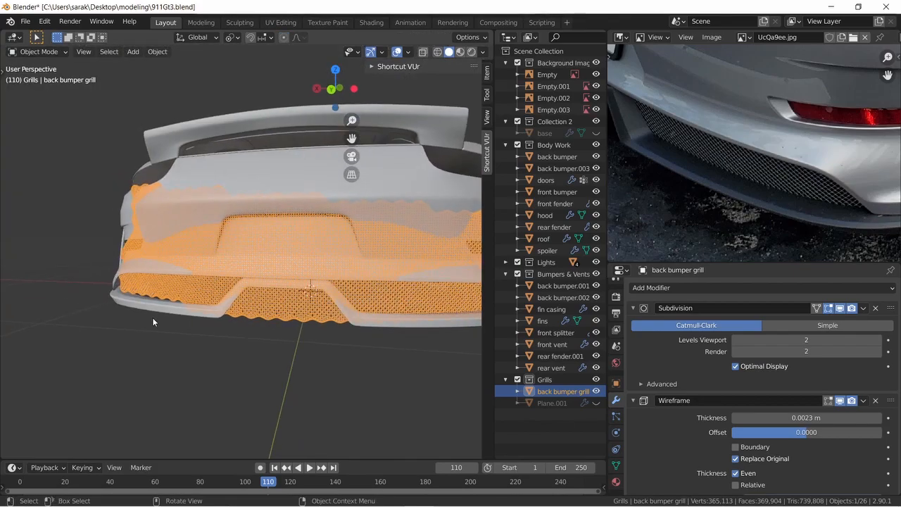
{"action": "left_click", "coordinate": [152, 320]}
Inspect the trimmed grill mesh behind the left bumper openings and save the file
{"action": "scroll", "coordinate": [171, 318], "scroll_direction": "up", "scroll_amount": 3}
{"action": "scroll", "coordinate": [238, 300], "scroll_direction": "up", "scroll_amount": 2}
{"action": "key", "text": "Tab"}
{"action": "scroll", "coordinate": [262, 287], "scroll_direction": "up", "scroll_amount": 3}
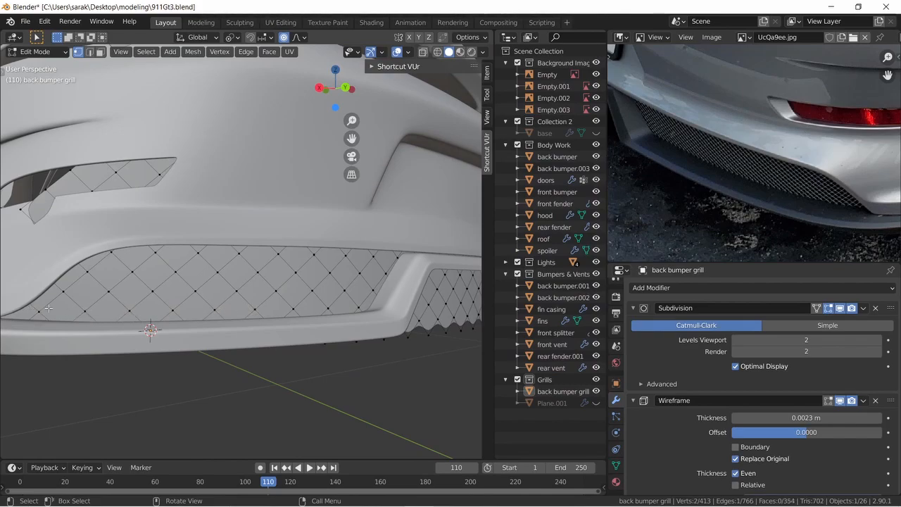
{"action": "key", "text": "Tab"}
{"action": "key", "text": "ctrl+s"}
{"action": "middle_click_drag", "start_coordinate": [221, 290], "coordinate": [261, 300]}
Select a vertex near the grill's lower edge in wireframe and move it along Y with proportional size 0.26
{"action": "key", "text": "Tab"}
{"action": "middle_click_drag", "start_coordinate": [235, 320], "coordinate": [343, 359]}
{"action": "left_click", "coordinate": [370, 351]}
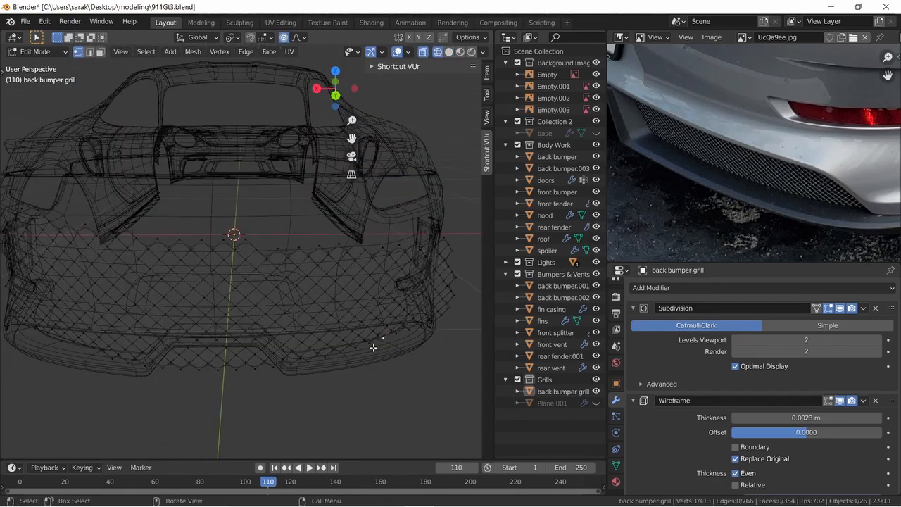
{"action": "middle_click_drag", "start_coordinate": [74, 344], "coordinate": [185, 342]}
{"action": "key", "text": "g"}
{"action": "key", "text": "y"}
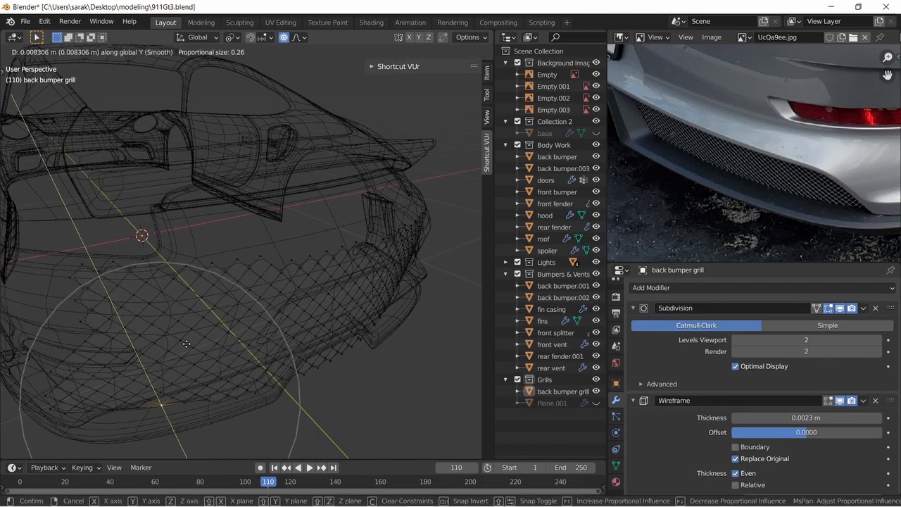
{"action": "left_click", "coordinate": [206, 382]}
Return to solid shading, leave mesh editing and save the file
{"action": "key", "text": "z"}
{"action": "left_click", "coordinate": [271, 374]}
{"action": "middle_click_drag", "start_coordinate": [272, 375], "coordinate": [175, 372]}
{"action": "key", "text": "Tab"}
{"action": "middle_click_drag", "start_coordinate": [214, 345], "coordinate": [198, 298]}
{"action": "key", "text": "ctrl+s"}
{"action": "scroll", "coordinate": [261, 284], "scroll_direction": "up", "scroll_amount": 5}
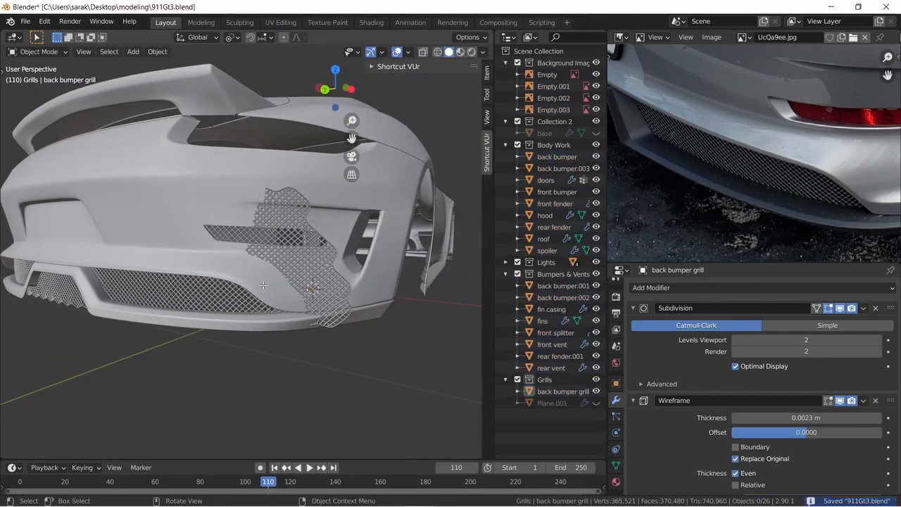
Circle-select the grill vertices protruding over the bumper's right corner and side vent, and delete them
{"action": "key", "text": "Tab"}
{"action": "key", "text": "alt+a"}
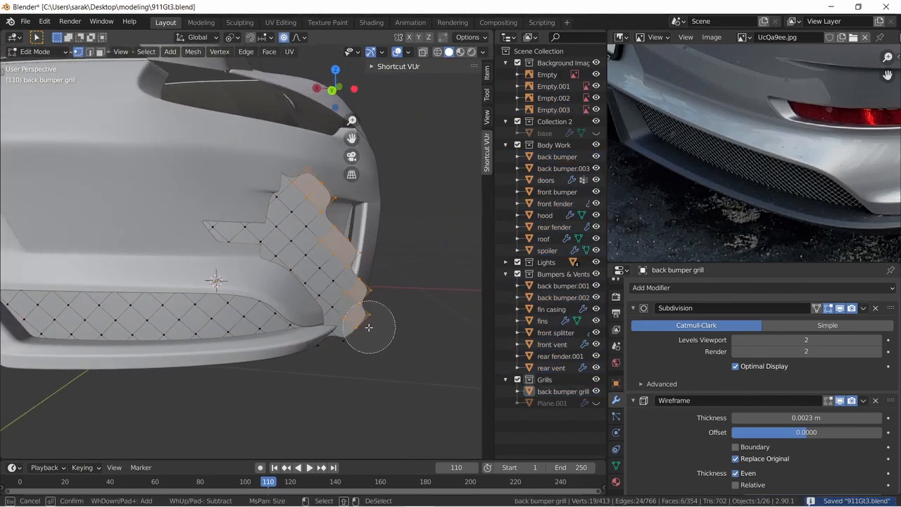
{"action": "key", "text": "x"}
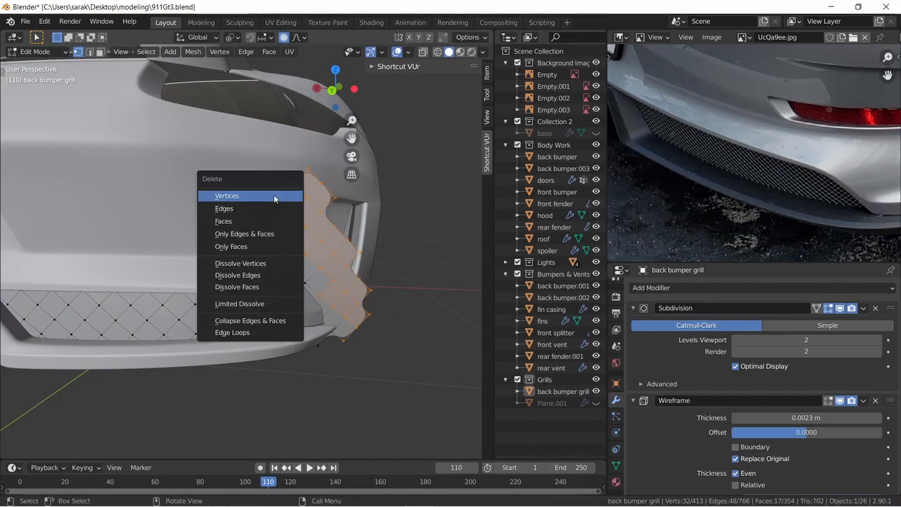
{"action": "left_click", "coordinate": [274, 196]}
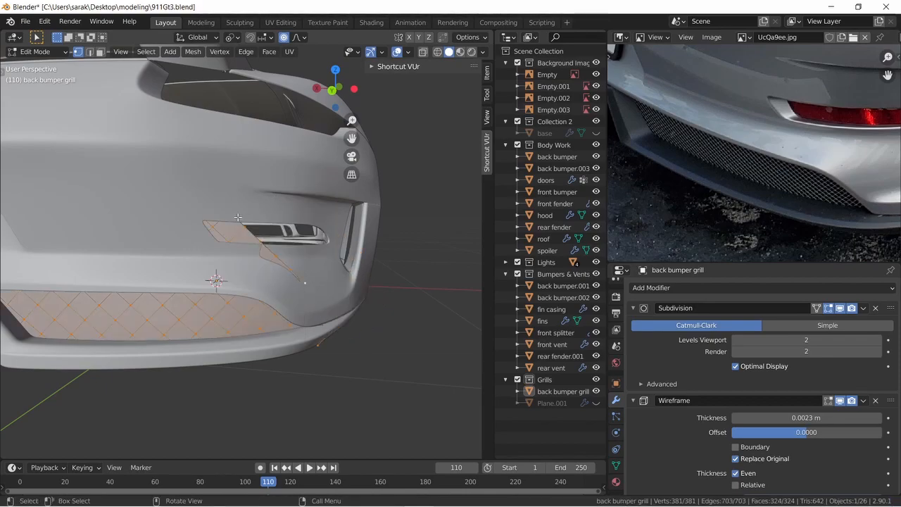
Circle-select the excess grill vertices above the lower bumper openings in wireframe and delete them
{"action": "key", "text": "alt+a"}
{"action": "key", "text": "shift+z"}
{"action": "left_click_drag", "start_coordinate": [207, 214], "coordinate": [235, 191]}
{"action": "key", "text": "Escape"}
{"action": "middle_click_drag", "start_coordinate": [236, 190], "coordinate": [333, 210]}
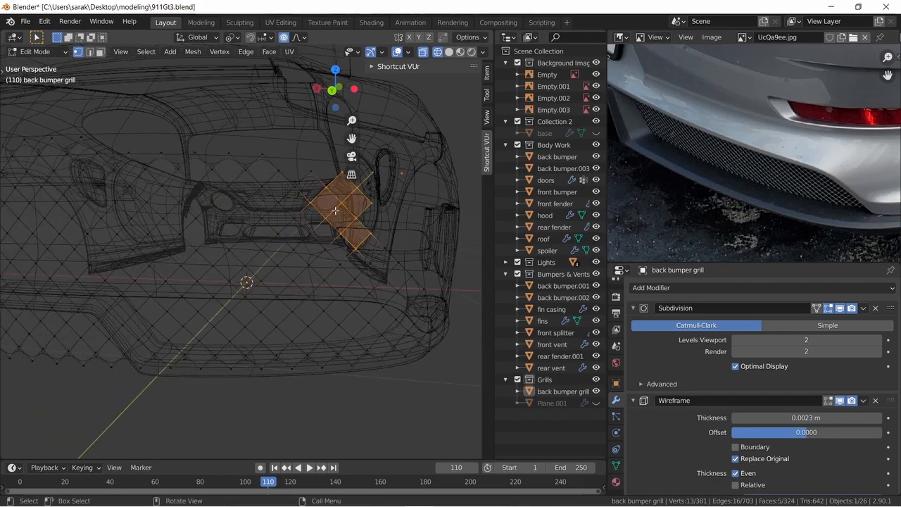
{"action": "left_click_drag", "start_coordinate": [293, 214], "coordinate": [161, 201]}
{"action": "key", "text": "Escape"}
{"action": "middle_click_drag", "start_coordinate": [165, 202], "coordinate": [322, 216]}
{"action": "key", "text": "c"}
{"action": "mouse_move", "coordinate": [376, 221]}
{"action": "left_mouse_down"}
{"action": "mouse_move", "coordinate": [402, 214]}
{"action": "mouse_move", "coordinate": [331, 238]}
{"action": "mouse_move", "coordinate": [281, 190]}
{"action": "mouse_move", "coordinate": [273, 236]}
{"action": "mouse_move", "coordinate": [172, 182]}
{"action": "mouse_move", "coordinate": [77, 204]}
{"action": "left_mouse_up"}
{"action": "key", "text": "Escape"}
{"action": "middle_click_drag", "start_coordinate": [76, 204], "coordinate": [153, 204]}
{"action": "key", "text": "c"}
{"action": "mouse_move", "coordinate": [153, 203]}
{"action": "left_mouse_down"}
{"action": "mouse_move", "coordinate": [229, 166]}
{"action": "mouse_move", "coordinate": [175, 260]}
{"action": "mouse_move", "coordinate": [281, 252]}
{"action": "left_mouse_up"}
{"action": "key", "text": "Escape"}
{"action": "key", "text": "x"}
{"action": "left_click", "coordinate": [281, 251]}
Delete the remaining excess vertices from the upper part of the grill, leave mesh editing and save the file
{"action": "key", "text": "shift+z"}
{"action": "key", "text": "shift+z"}
{"action": "key", "text": "x"}
{"action": "left_click", "coordinate": [157, 319]}
{"action": "key", "text": "shift+z"}
{"action": "key", "text": "Tab"}
{"action": "scroll", "coordinate": [296, 288], "scroll_direction": "down", "scroll_amount": 2}
{"action": "middle_click_drag", "start_coordinate": [296, 287], "coordinate": [234, 285]}
{"action": "key", "text": "ctrl+s"}
Inspect the grill, save the file and delete further stray grill vertices
{"action": "middle_click_drag", "start_coordinate": [366, 258], "coordinate": [304, 281]}
{"action": "scroll", "coordinate": [275, 260], "scroll_direction": "up", "scroll_amount": 3}
{"action": "key", "text": "Tab"}
{"action": "key", "text": "Tab"}
{"action": "key", "text": "ctrl+s"}
{"action": "key", "text": "Tab"}
{"action": "key", "text": "x"}
{"action": "left_click", "coordinate": [258, 312]}
{"action": "key", "text": "Tab"}
Select the row of grill vertices hanging below the bumper's lower edge and delete them
{"action": "middle_click_drag", "start_coordinate": [258, 310], "coordinate": [288, 235]}
{"action": "key", "text": "Tab"}
{"action": "middle_click_drag", "start_coordinate": [229, 240], "coordinate": [301, 243], "text": "shift"}
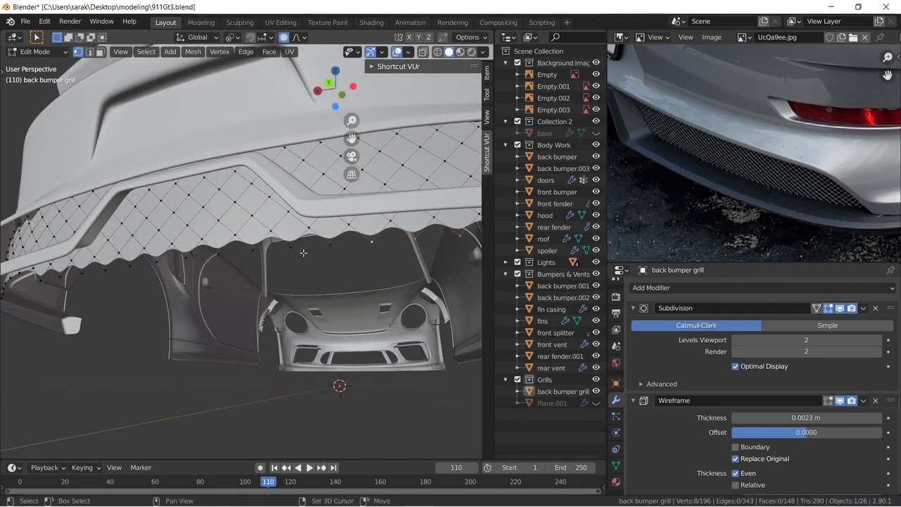
{"action": "middle_click_drag", "start_coordinate": [252, 259], "coordinate": [268, 272], "text": "shift"}
{"action": "middle_click_drag", "start_coordinate": [176, 286], "coordinate": [295, 301]}
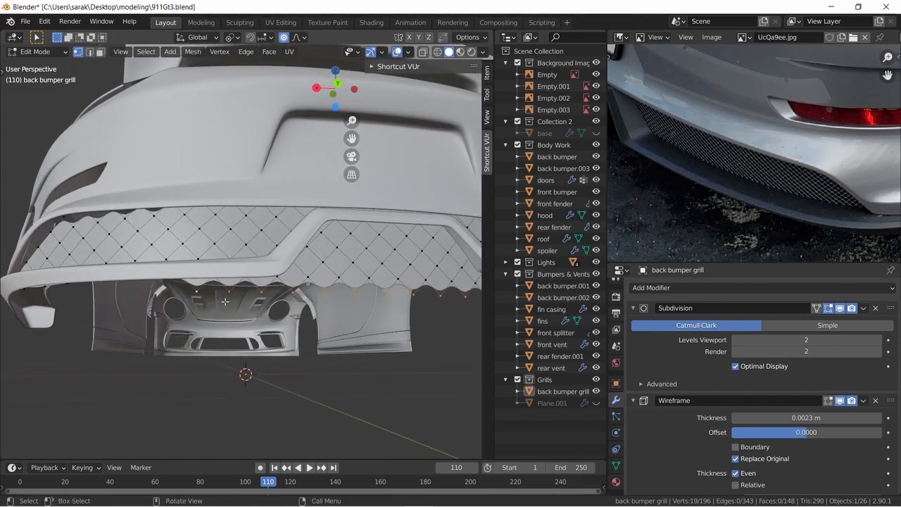
{"action": "middle_click_drag", "start_coordinate": [224, 301], "coordinate": [229, 314]}
{"action": "key", "text": "x"}
{"action": "left_click", "coordinate": [229, 314]}
Fill a missing face at the grill's lower border inside the side opening and save the file
{"action": "middle_click_drag", "start_coordinate": [285, 289], "coordinate": [362, 291]}
{"action": "key", "text": "Tab"}
{"action": "key", "text": "Tab"}
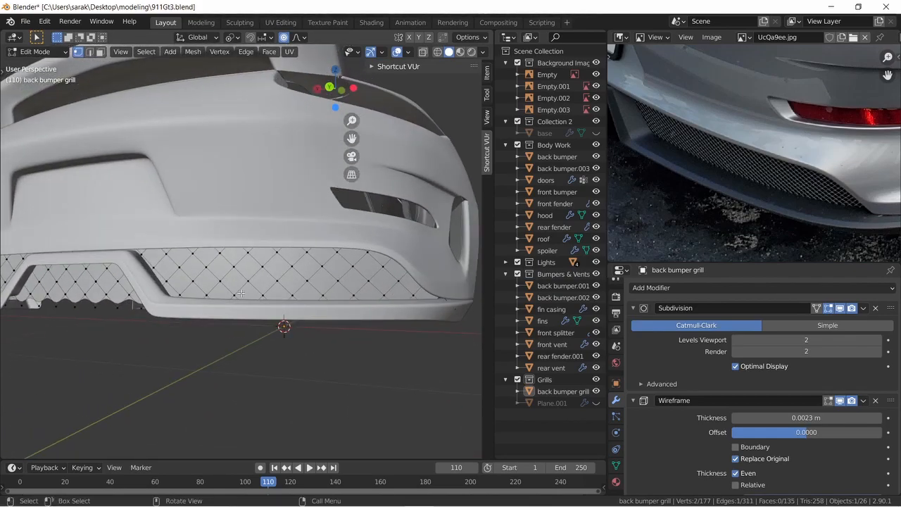
{"action": "key", "text": "Tab"}
{"action": "middle_click_drag", "start_coordinate": [211, 294], "coordinate": [292, 298]}
{"action": "key", "text": "ctrl+s"}
{"action": "key", "text": "Tab"}
{"action": "key", "text": "shift+z"}
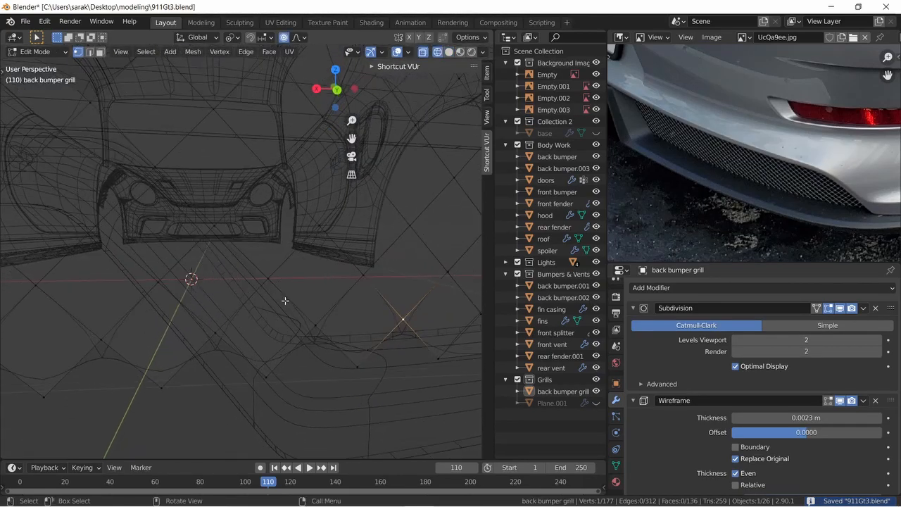
{"action": "key", "text": "z"}
{"action": "left_click", "coordinate": [296, 319]}
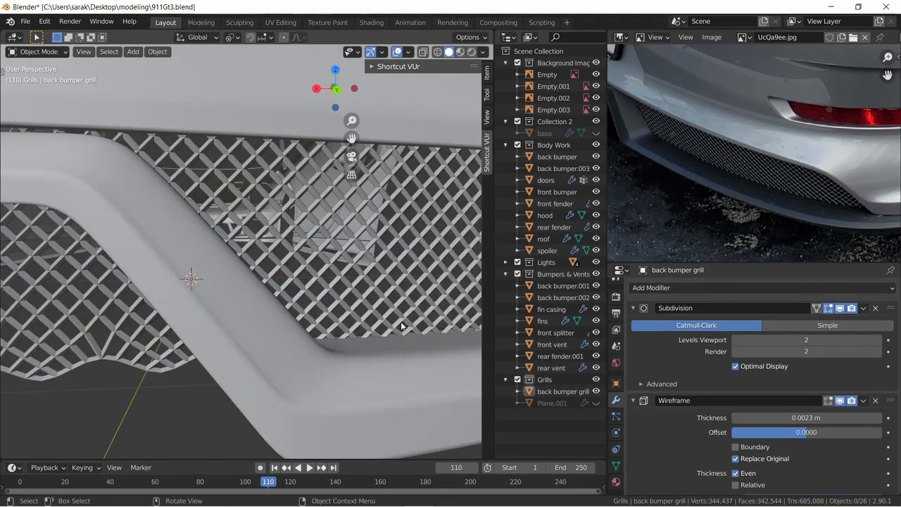
{"action": "key", "text": "ctrl+s"}
Fill the missing faces between the zigzag vertices along the grill's lower border, using wireframe shading to reach them
{"action": "key", "text": "Tab"}
{"action": "mouse_move", "coordinate": [304, 310]}
{"action": "middle_mouse_down", "text": "shift"}
{"action": "mouse_move", "coordinate": [411, 305]}
{"action": "mouse_move", "coordinate": [355, 300]}
{"action": "middle_mouse_up", "text": "shift"}
{"action": "key", "text": "Tab"}
{"action": "key", "text": "z"}
{"action": "left_click", "coordinate": [298, 296]}
{"action": "scroll", "coordinate": [297, 296], "scroll_direction": "down", "scroll_amount": 3}
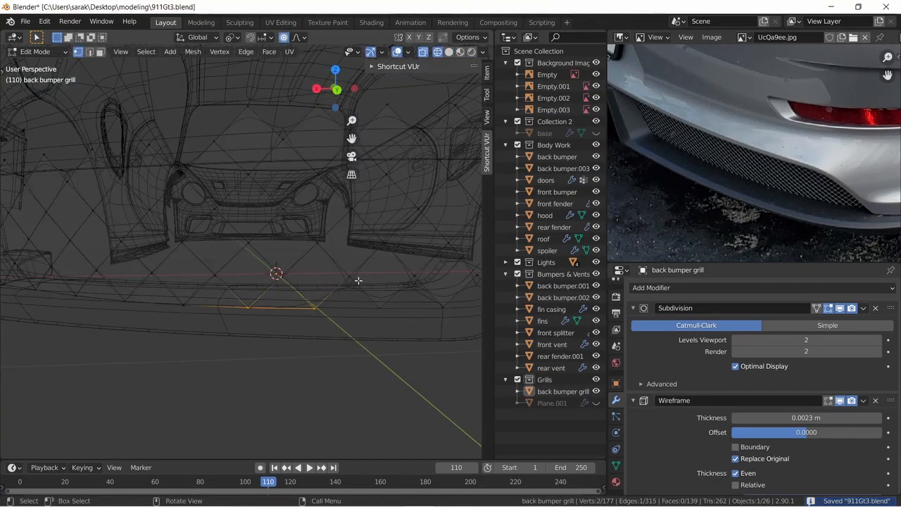
{"action": "middle_click_drag", "start_coordinate": [307, 283], "coordinate": [357, 281], "text": "shift"}
{"action": "key", "text": "z"}
{"action": "left_click", "coordinate": [416, 296]}
Circle-select the grill vertices spanning the bumper's central opening and delete them
{"action": "key", "text": "Tab"}
{"action": "left_click", "coordinate": [321, 251]}
{"action": "key", "text": "Tab"}
{"action": "key", "text": "a"}
{"action": "key", "text": "c"}
{"action": "left_click_drag", "start_coordinate": [238, 257], "coordinate": [245, 245]}
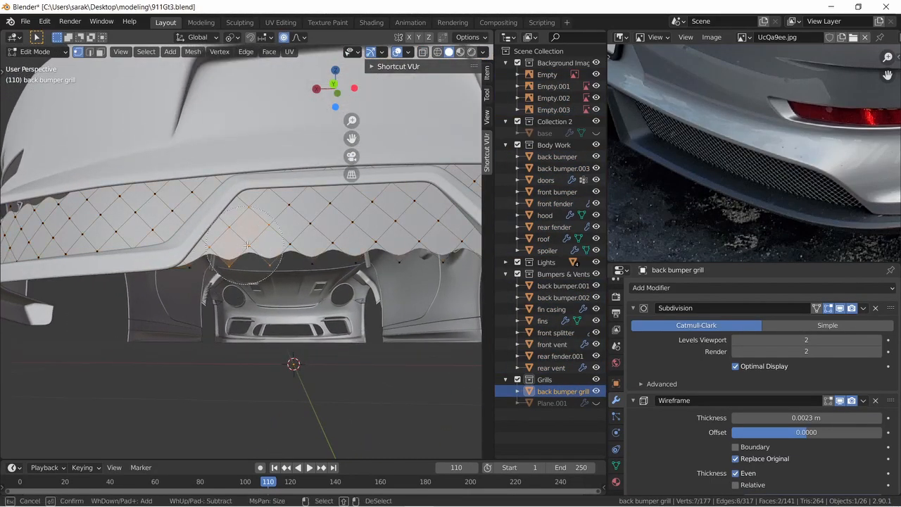
{"action": "key", "text": "c"}
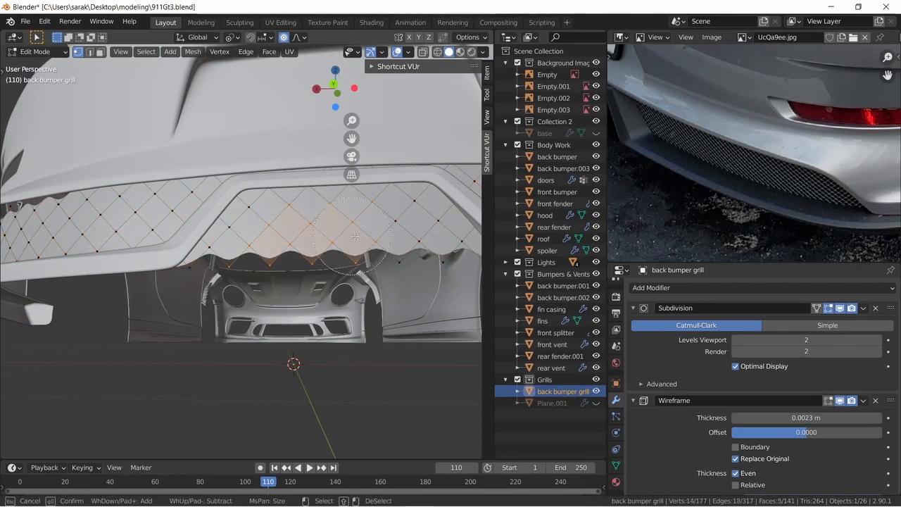
{"action": "left_click_drag", "start_coordinate": [407, 257], "coordinate": [412, 262]}
{"action": "right_click", "coordinate": [411, 262]}
{"action": "key", "text": "x"}
{"action": "left_click", "coordinate": [411, 262]}
Select the stray grill vertices left beside the central opening and delete them
{"action": "key", "text": "z"}
{"action": "left_click", "coordinate": [427, 270]}
{"action": "key", "text": "x"}
{"action": "left_click", "coordinate": [221, 249]}
{"action": "middle_click_drag", "start_coordinate": [220, 250], "coordinate": [271, 248]}
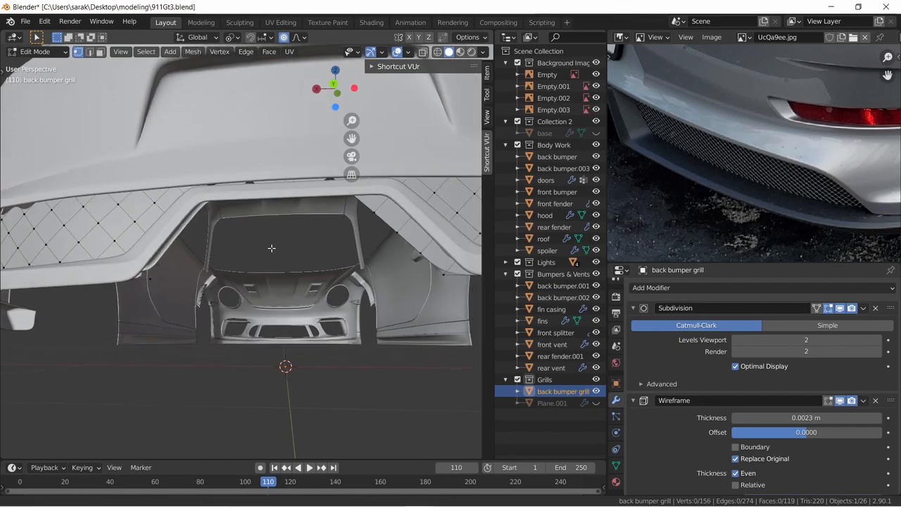
{"action": "left_click", "coordinate": [422, 254], "text": "shift"}
{"action": "key", "text": "x"}
{"action": "left_click", "coordinate": [434, 276]}
{"action": "key", "text": "z"}
{"action": "left_click", "coordinate": [453, 279]}
Leave mesh editing on the grill and save the file
{"action": "mouse_move", "coordinate": [451, 278]}
{"action": "middle_mouse_down"}
{"action": "mouse_move", "coordinate": [383, 275]}
{"action": "mouse_move", "coordinate": [379, 266]}
{"action": "mouse_move", "coordinate": [346, 287]}
{"action": "mouse_move", "coordinate": [327, 268]}
{"action": "mouse_move", "coordinate": [289, 265]}
{"action": "mouse_move", "coordinate": [457, 268]}
{"action": "mouse_move", "coordinate": [2, 260]}
{"action": "middle_mouse_up"}
{"action": "key", "text": "Tab"}
{"action": "key", "text": "alt+a"}
{"action": "key", "text": "ctrl+s"}
{"action": "scroll", "coordinate": [384, 274], "scroll_direction": "down", "scroll_amount": 5}
{"action": "scroll", "coordinate": [385, 276], "scroll_direction": "down", "scroll_amount": 2}
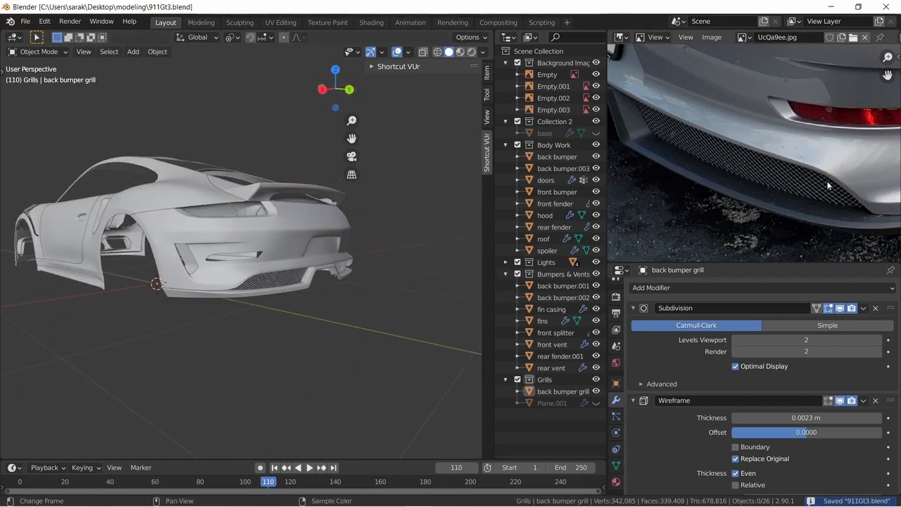
Compare the trimmed back bumper grill with the lower grille in the reference photo, and save the file
{"action": "scroll", "coordinate": [826, 183], "scroll_direction": "up", "scroll_amount": 3}
{"action": "middle_click_drag", "start_coordinate": [765, 185], "coordinate": [629, 203]}
{"action": "scroll", "coordinate": [775, 150], "scroll_direction": "down", "scroll_amount": 3}
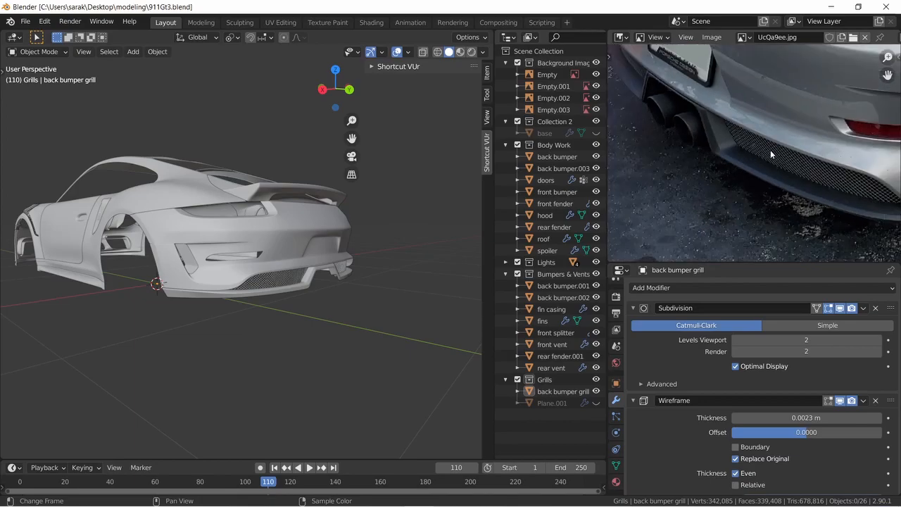
{"action": "middle_click_drag", "start_coordinate": [339, 222], "coordinate": [278, 229]}
{"action": "key", "text": "ctrl+s"}
{"action": "middle_click_drag", "start_coordinate": [399, 234], "coordinate": [366, 230]}
{"action": "scroll", "coordinate": [269, 265], "scroll_direction": "up", "scroll_amount": 6}
{"action": "scroll", "coordinate": [253, 256], "scroll_direction": "up", "scroll_amount": 5}
{"action": "scroll", "coordinate": [253, 256], "scroll_direction": "down", "scroll_amount": 2}
{"action": "scroll", "coordinate": [235, 262], "scroll_direction": "down", "scroll_amount": 3}
{"action": "scroll", "coordinate": [271, 253], "scroll_direction": "down", "scroll_amount": 2}
{"action": "key", "text": "ctrl+s"}
Isolate the back bumper grill, fill faces along the narrow strip joining its halves, then restore the full scene and save
{"action": "left_click", "coordinate": [366, 230]}
{"action": "key", "text": "KP_Divide"}
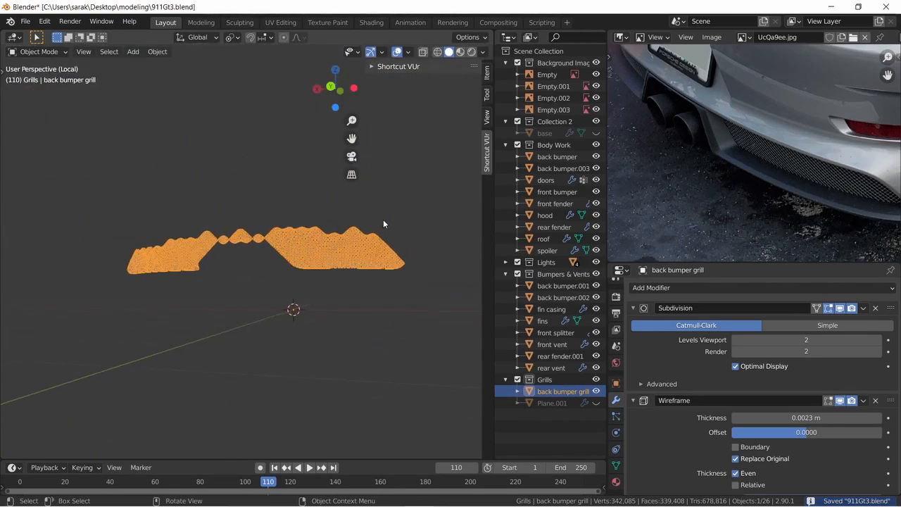
{"action": "key", "text": "Tab"}
{"action": "scroll", "coordinate": [332, 228], "scroll_direction": "up", "scroll_amount": 2}
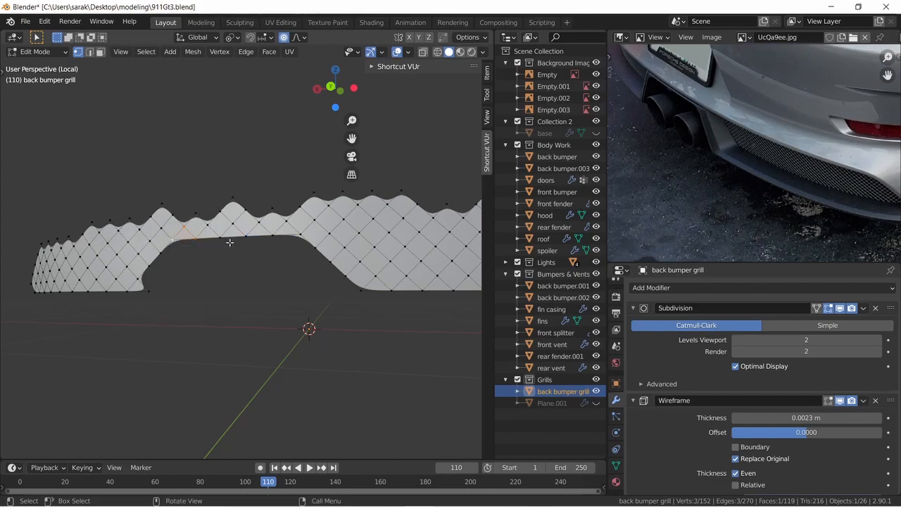
{"action": "key", "text": "slash"}
{"action": "key", "text": "Tab"}
{"action": "mouse_move", "coordinate": [239, 244]}
{"action": "middle_mouse_down"}
{"action": "mouse_move", "coordinate": [337, 233]}
{"action": "mouse_move", "coordinate": [251, 256]}
{"action": "middle_mouse_up"}
{"action": "left_click", "coordinate": [336, 232]}
{"action": "key", "text": "ctrl+s"}
Examine the mesh inside the rear bumper's side vent in the reference photo and compare it with the model's rear
{"action": "scroll", "coordinate": [343, 229], "scroll_direction": "down", "scroll_amount": 5}
{"action": "scroll", "coordinate": [350, 239], "scroll_direction": "down", "scroll_amount": 4}
{"action": "middle_click_drag", "start_coordinate": [350, 240], "coordinate": [447, 233]}
{"action": "middle_click_drag", "start_coordinate": [743, 193], "coordinate": [644, 195]}
{"action": "middle_click_drag", "start_coordinate": [796, 137], "coordinate": [677, 195]}
{"action": "scroll", "coordinate": [732, 173], "scroll_direction": "down", "scroll_amount": 3}
{"action": "middle_click_drag", "start_coordinate": [733, 172], "coordinate": [807, 162]}
{"action": "scroll", "coordinate": [834, 193], "scroll_direction": "up", "scroll_amount": 3}
{"action": "scroll", "coordinate": [744, 186], "scroll_direction": "up", "scroll_amount": 2}
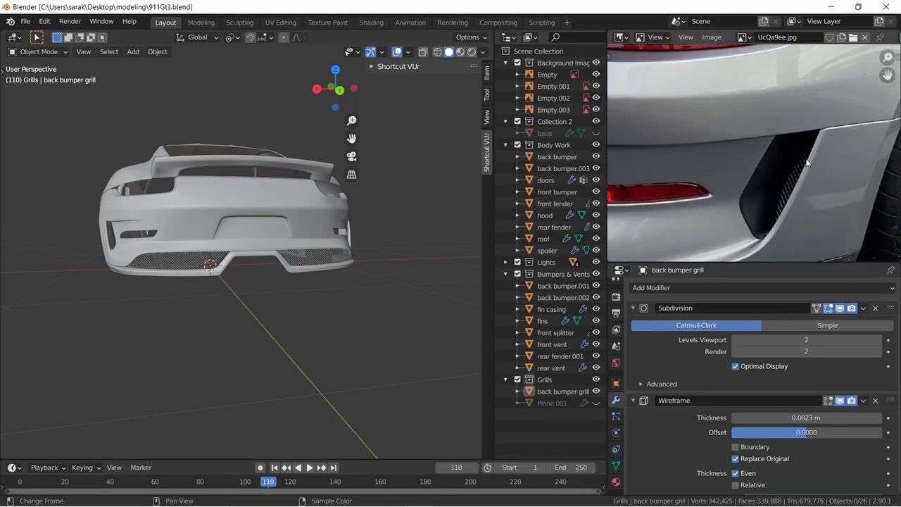
{"action": "scroll", "coordinate": [797, 199], "scroll_direction": "down", "scroll_amount": 4}
{"action": "scroll", "coordinate": [758, 125], "scroll_direction": "up", "scroll_amount": 2}
Unhide the Plane.001 mesh sheet and move all its vertices along Y behind the side vents
{"action": "middle_click_drag", "start_coordinate": [318, 258], "coordinate": [439, 271]}
{"action": "left_click", "coordinate": [596, 403]}
{"action": "left_click", "coordinate": [408, 282]}
{"action": "key", "text": "Tab"}
{"action": "key", "text": "g"}
{"action": "key", "text": "y"}
{"action": "left_click", "coordinate": [375, 310]}
{"action": "key", "text": "g"}
{"action": "key", "text": "y"}
{"action": "left_click", "coordinate": [398, 282]}
Circle-select the part of the Plane.001 sheet around the right side vent in wireframe and duplicate it in place
{"action": "key", "text": "z"}
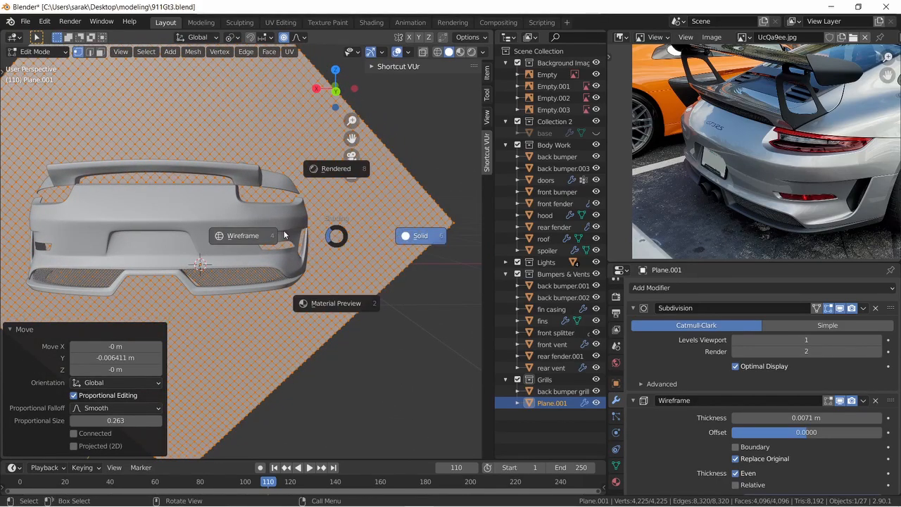
{"action": "left_click", "coordinate": [262, 236]}
{"action": "key", "text": "alt+a"}
{"action": "scroll", "coordinate": [371, 242], "scroll_direction": "up", "scroll_amount": 4}
{"action": "key", "text": "c"}
{"action": "left_click_drag", "start_coordinate": [352, 232], "coordinate": [349, 262]}
{"action": "right_click", "coordinate": [350, 261]}
{"action": "middle_click_drag", "start_coordinate": [349, 261], "coordinate": [303, 243]}
{"action": "key", "text": "g"}
{"action": "right_click", "coordinate": [333, 243]}
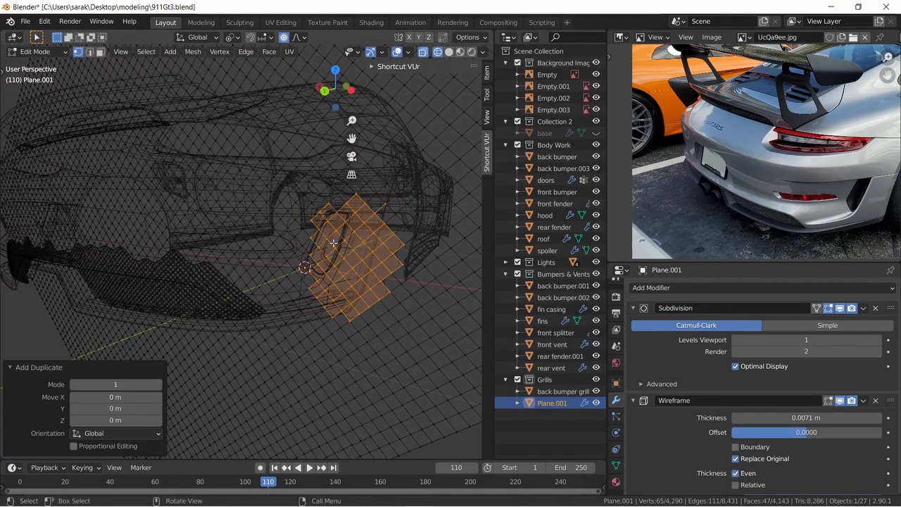
Return to solid shading and separate the duplicated mesh patch into its own object
{"action": "left_click", "coordinate": [402, 256]}
{"action": "key", "text": "p"}
{"action": "left_click", "coordinate": [402, 252]}
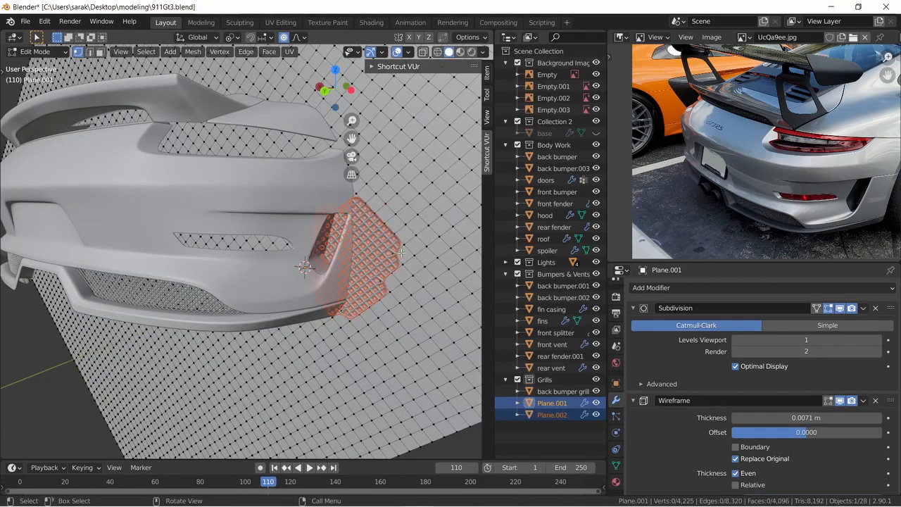
{"action": "key", "text": "Tab"}
{"action": "key", "text": "Tab"}
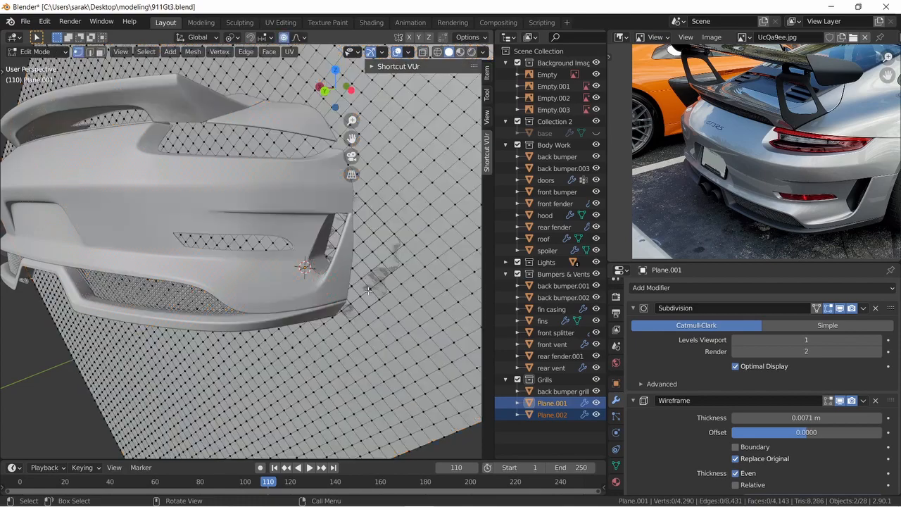
Hide the large Plane.001 sheet and make the separated patch Plane.002 the only selected object
{"action": "left_click", "coordinate": [556, 415]}
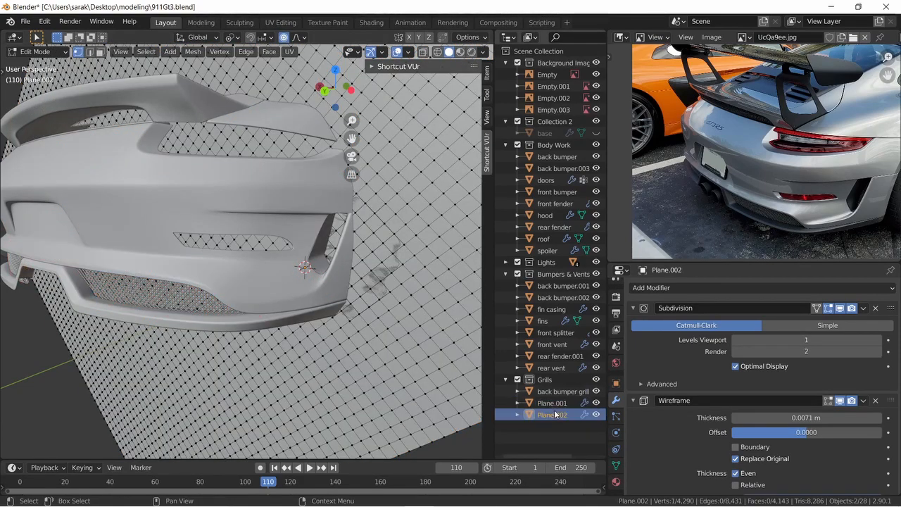
{"action": "left_click", "coordinate": [597, 404]}
{"action": "key", "text": "Tab"}
{"action": "left_click", "coordinate": [544, 416], "text": "ctrl"}
Move all vertices of the Plane.002 mesh patch along Y and then X to place it behind the right side vent
{"action": "mouse_move", "coordinate": [416, 297]}
{"action": "middle_mouse_down"}
{"action": "mouse_move", "coordinate": [352, 303]}
{"action": "mouse_move", "coordinate": [418, 294]}
{"action": "middle_mouse_up"}
{"action": "key", "text": "Tab"}
{"action": "key", "text": "a"}
{"action": "key", "text": "g"}
{"action": "key", "text": "y"}
{"action": "left_click", "coordinate": [346, 299]}
{"action": "key", "text": "g"}
{"action": "key", "text": "x"}
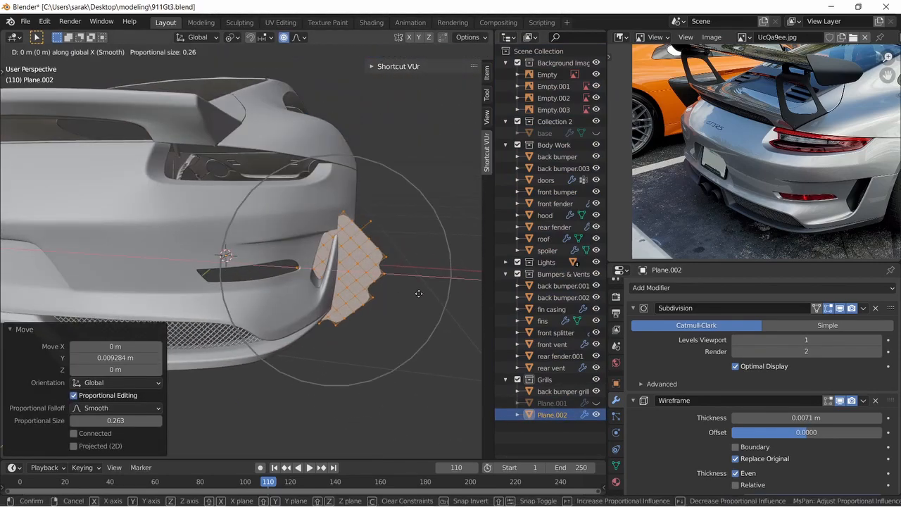
{"action": "left_click", "coordinate": [355, 285]}
Set the patch's Subdivision viewport level to 2 and its Wireframe thickness to 0.003 m
{"action": "left_click", "coordinate": [878, 340]}
{"action": "key", "text": "Tab"}
{"action": "middle_click_drag", "start_coordinate": [417, 295], "coordinate": [387, 290]}
{"action": "left_click", "coordinate": [404, 289]}
{"action": "scroll", "coordinate": [408, 289], "scroll_direction": "up", "scroll_amount": 4}
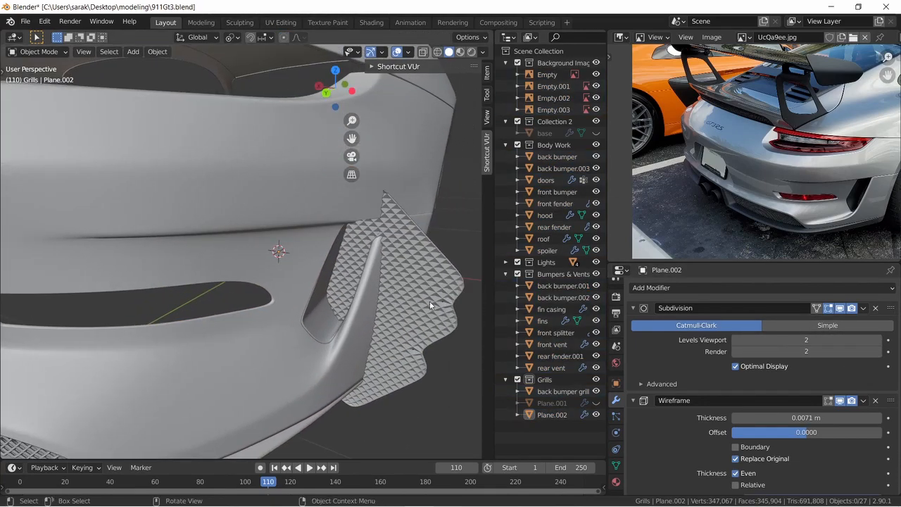
{"action": "left_click_drag", "start_coordinate": [807, 418], "coordinate": [775, 417]}
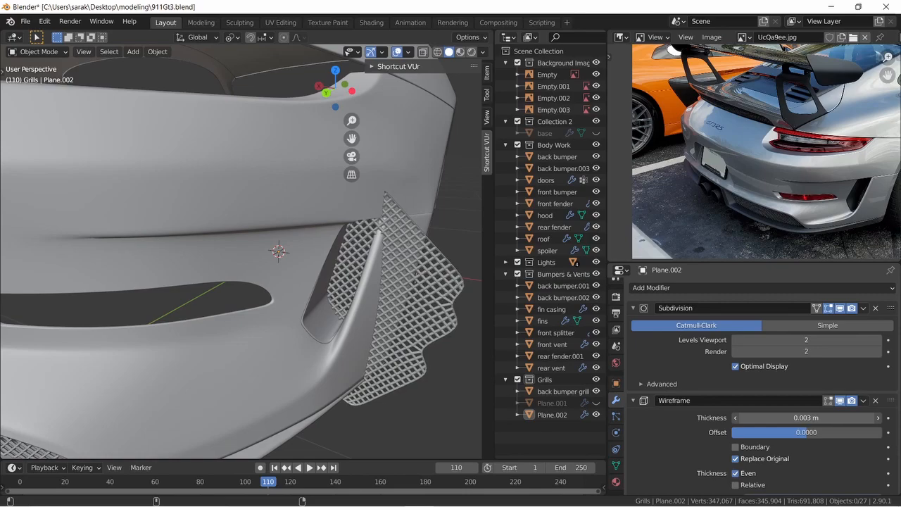
Move the mesh patch along Y and rotate it about the X axis to match the side vent in the reference photo
{"action": "scroll", "coordinate": [774, 174], "scroll_direction": "up", "scroll_amount": 6}
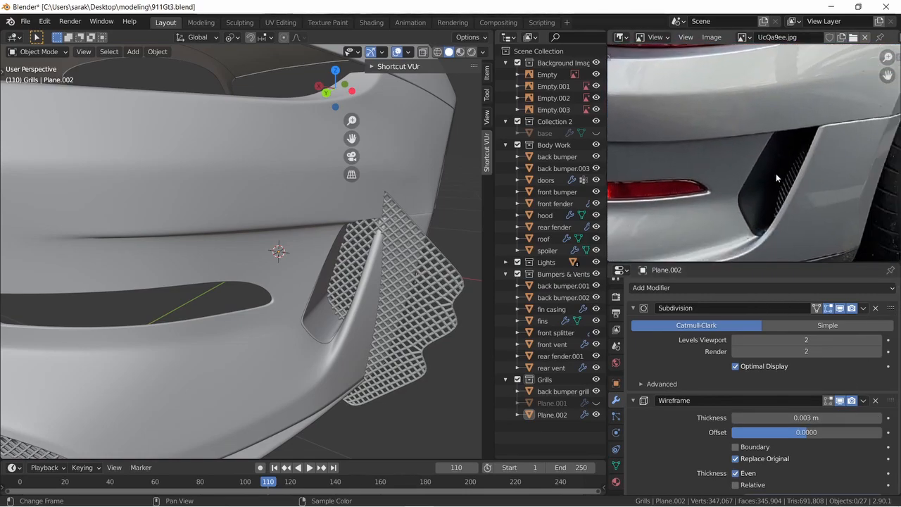
{"action": "middle_click_drag", "start_coordinate": [787, 185], "coordinate": [760, 174]}
{"action": "middle_click_drag", "start_coordinate": [406, 263], "coordinate": [359, 263]}
{"action": "key", "text": "Tab"}
{"action": "key", "text": "g"}
{"action": "key", "text": "y"}
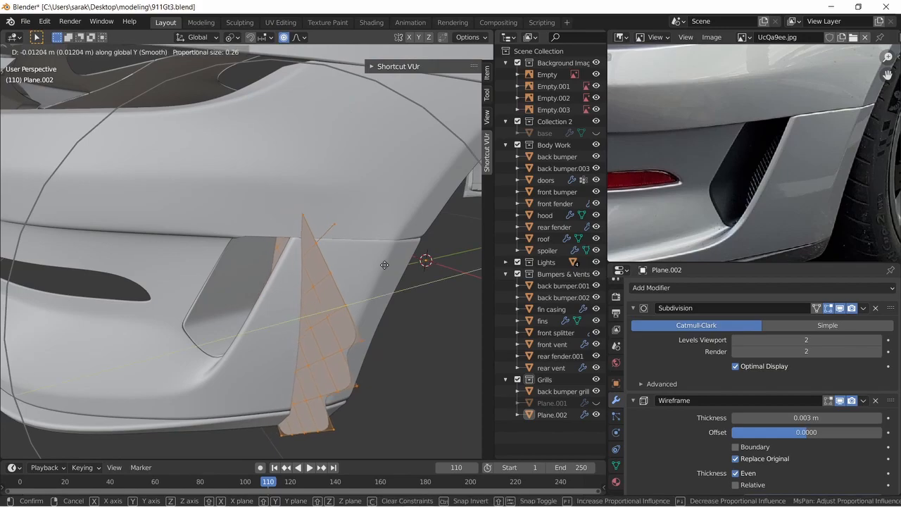
{"action": "left_click", "coordinate": [395, 262]}
{"action": "key", "text": "r"}
{"action": "key", "text": "y"}
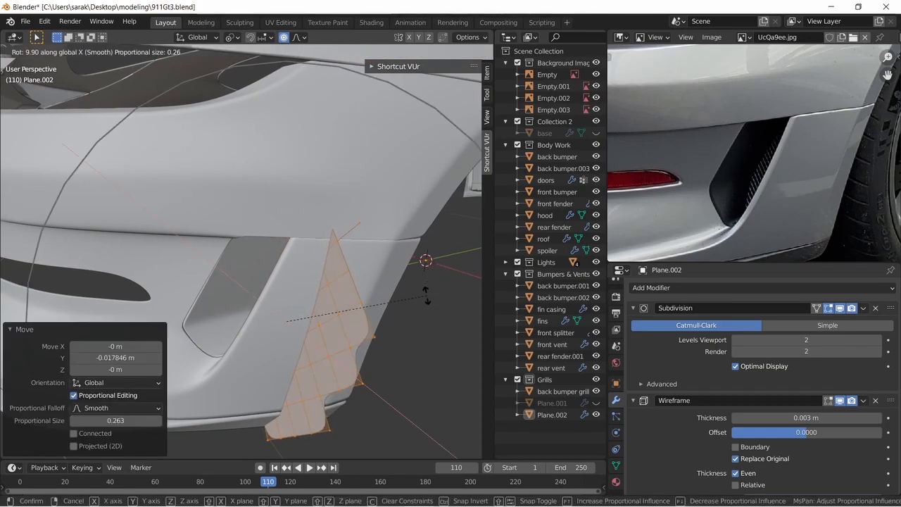
{"action": "left_click", "coordinate": [415, 308]}
Shift the whole mesh patch further along Y so that it sits inside the side vent opening
{"action": "middle_click_drag", "start_coordinate": [415, 308], "coordinate": [376, 282]}
{"action": "key", "text": "g"}
{"action": "key", "text": "y"}
{"action": "left_click", "coordinate": [459, 296]}
{"action": "key", "text": "Tab"}
{"action": "key", "text": "a"}
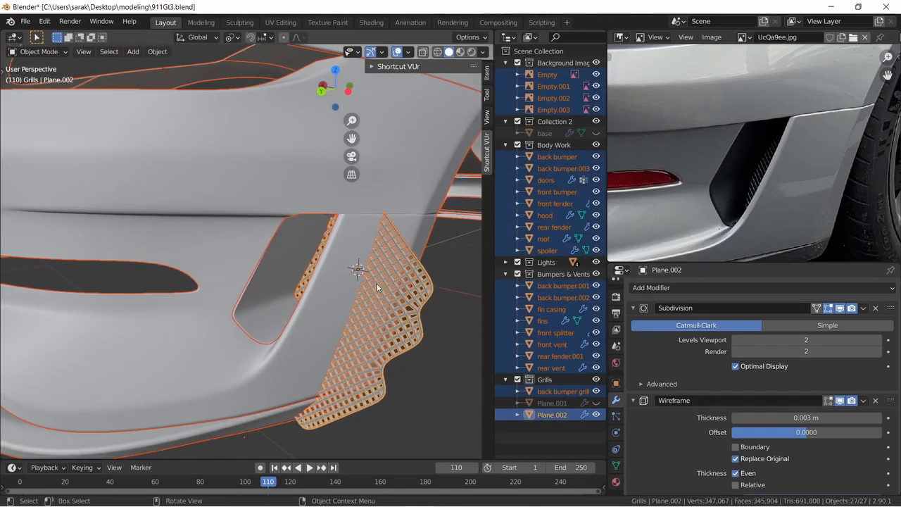
{"action": "left_click", "coordinate": [410, 290]}
{"action": "left_click", "coordinate": [412, 290]}
{"action": "key", "text": "Tab"}
{"action": "key", "text": "g"}
{"action": "key", "text": "y"}
{"action": "left_click", "coordinate": [352, 294]}
Delete the vertices of the mesh patch that stick out past the bumper's outer side around the vent
{"action": "middle_click_drag", "start_coordinate": [352, 294], "coordinate": [397, 260]}
{"action": "left_click", "coordinate": [378, 197]}
{"action": "key", "text": "x"}
{"action": "left_click", "coordinate": [368, 174]}
{"action": "key", "text": "c"}
{"action": "left_click", "coordinate": [403, 228]}
{"action": "mouse_move", "coordinate": [403, 228]}
{"action": "left_mouse_down"}
{"action": "mouse_move", "coordinate": [398, 201]}
{"action": "mouse_move", "coordinate": [396, 317]}
{"action": "mouse_move", "coordinate": [346, 376]}
{"action": "left_mouse_up"}
{"action": "right_click", "coordinate": [372, 321]}
{"action": "key", "text": "x"}
{"action": "left_click", "coordinate": [350, 321]}
{"action": "key", "text": "x"}
{"action": "left_click", "coordinate": [347, 293]}
{"action": "key", "text": "x"}
{"action": "left_click", "coordinate": [371, 197]}
Fill the missing faces along the patch's edge in wireframe, return to solid shading and save the file
{"action": "middle_click_drag", "start_coordinate": [372, 197], "coordinate": [391, 199]}
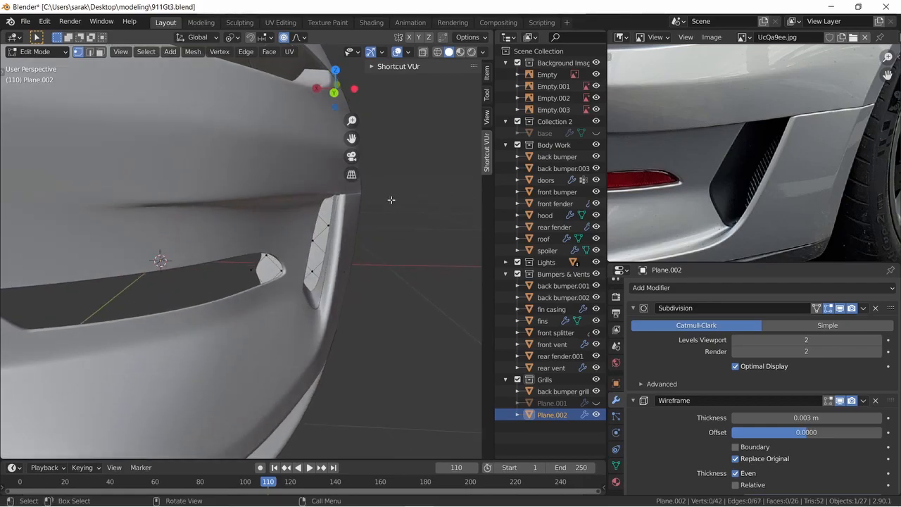
{"action": "mouse_move", "coordinate": [329, 227]}
{"action": "middle_mouse_down"}
{"action": "mouse_move", "coordinate": [348, 218]}
{"action": "mouse_move", "coordinate": [337, 189]}
{"action": "middle_mouse_up"}
{"action": "key", "text": "shift+z"}
{"action": "key", "text": "f"}
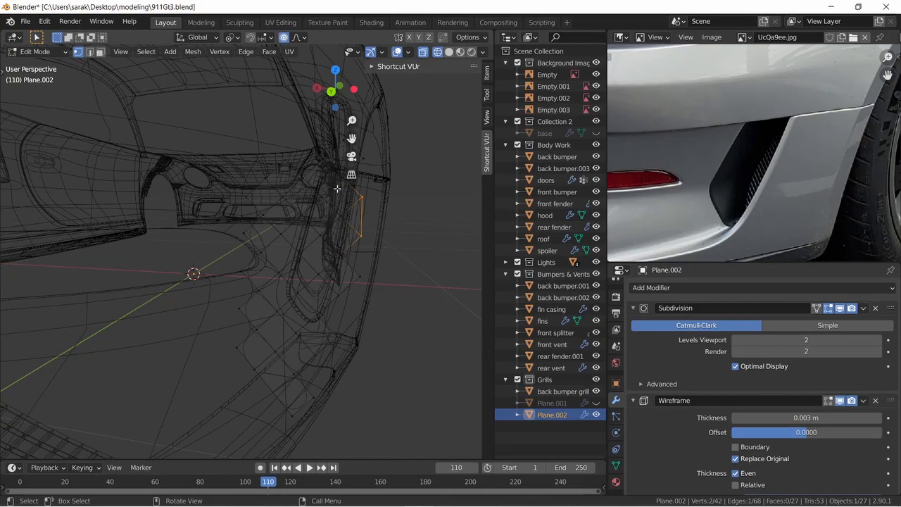
{"action": "key", "text": "z"}
{"action": "left_click", "coordinate": [368, 285]}
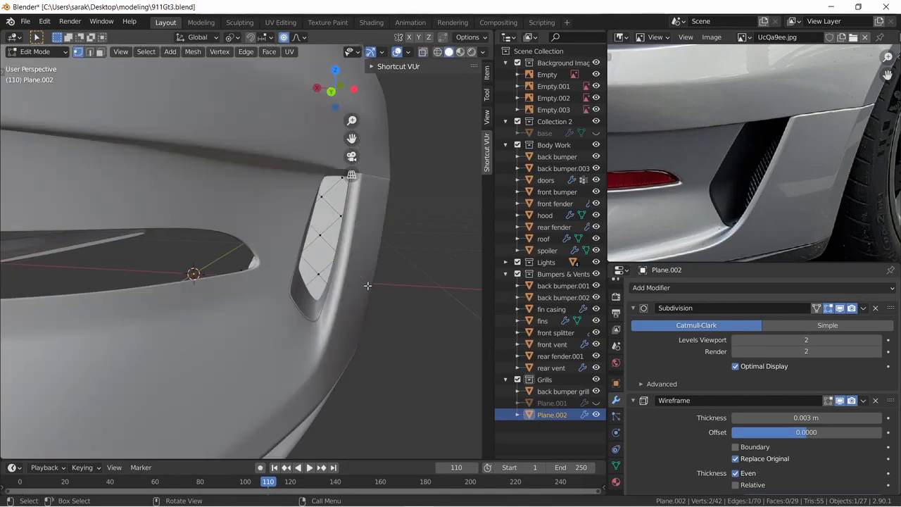
{"action": "key", "text": "Tab"}
{"action": "middle_click_drag", "start_coordinate": [388, 285], "coordinate": [360, 283]}
{"action": "left_click", "coordinate": [366, 281]}
{"action": "key", "text": "ctrl+s"}
Reposition the whole vent mesh patch, adjusting it along X, and save the file
{"action": "scroll", "coordinate": [337, 271], "scroll_direction": "down", "scroll_amount": 3}
{"action": "left_click", "coordinate": [280, 265]}
{"action": "key", "text": "Tab"}
{"action": "mouse_move", "coordinate": [338, 255]}
{"action": "middle_mouse_down"}
{"action": "mouse_move", "coordinate": [303, 262]}
{"action": "mouse_move", "coordinate": [333, 255]}
{"action": "middle_mouse_up"}
{"action": "key", "text": "g"}
{"action": "left_click", "coordinate": [274, 267]}
{"action": "key", "text": "g"}
{"action": "key", "text": "x"}
{"action": "key", "text": "Tab"}
{"action": "middle_click_drag", "start_coordinate": [321, 254], "coordinate": [312, 183]}
{"action": "key", "text": "alt+a"}
{"action": "scroll", "coordinate": [309, 255], "scroll_direction": "up", "scroll_amount": 3}
{"action": "key", "text": "ctrl+s"}
Circle-select the outer strip of patch vertices on the side away from the vent and delete it, undoing once to correct the selection
{"action": "key", "text": "Tab"}
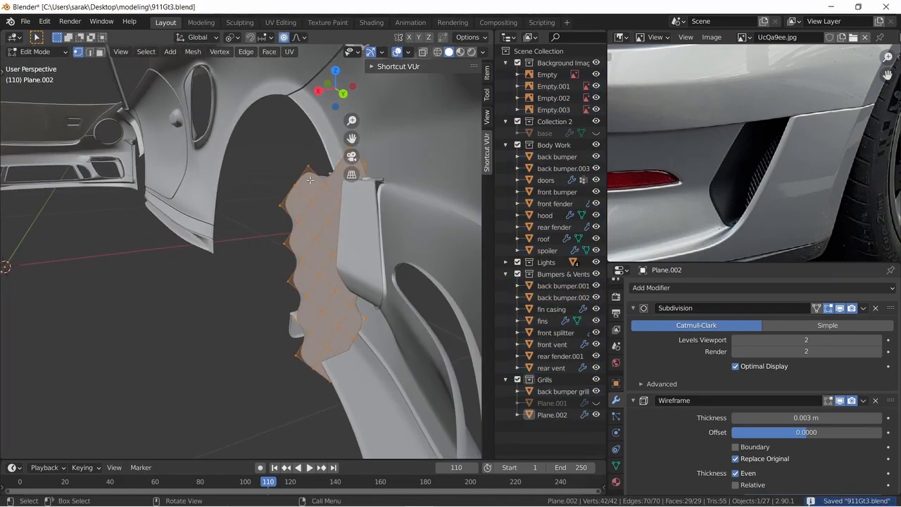
{"action": "key", "text": "alt+a"}
{"action": "key", "text": "c"}
{"action": "mouse_move", "coordinate": [295, 173]}
{"action": "left_mouse_down"}
{"action": "mouse_move", "coordinate": [272, 279]}
{"action": "mouse_move", "coordinate": [305, 392]}
{"action": "left_mouse_up"}
{"action": "right_click", "coordinate": [305, 377]}
{"action": "key", "text": "x"}
{"action": "left_click", "coordinate": [308, 368]}
{"action": "middle_click_drag", "start_coordinate": [308, 368], "coordinate": [305, 199]}
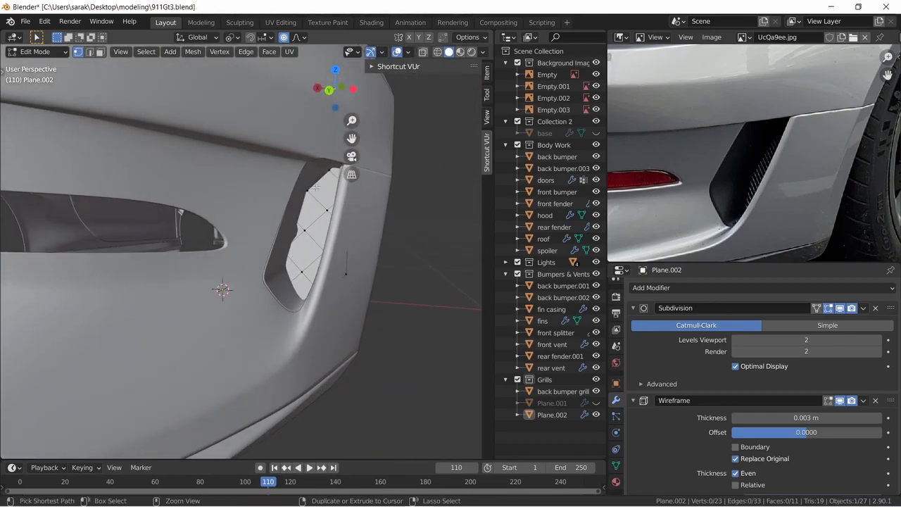
{"action": "key", "text": "ctrl+z"}
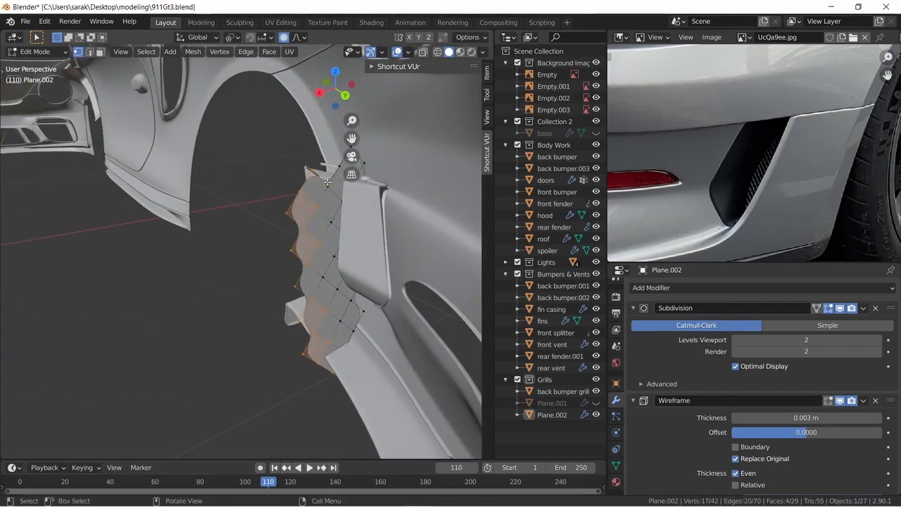
{"action": "key", "text": "x"}
{"action": "left_click", "coordinate": [327, 182]}
{"action": "middle_click_drag", "start_coordinate": [356, 203], "coordinate": [383, 252]}
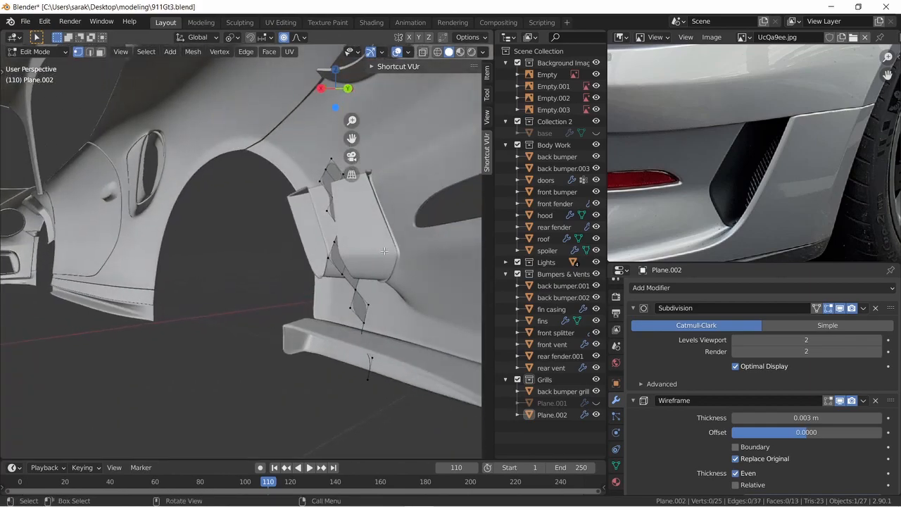
Delete the stray patch vertices left below the side vent and save the file
{"action": "middle_click_drag", "start_coordinate": [379, 350], "coordinate": [378, 313]}
{"action": "key", "text": "x"}
{"action": "key", "text": "Escape"}
{"action": "key", "text": "x"}
{"action": "left_click", "coordinate": [394, 353]}
{"action": "middle_click_drag", "start_coordinate": [394, 352], "coordinate": [366, 284]}
{"action": "middle_click_drag", "start_coordinate": [386, 245], "coordinate": [397, 264]}
{"action": "key", "text": "ctrl+s"}
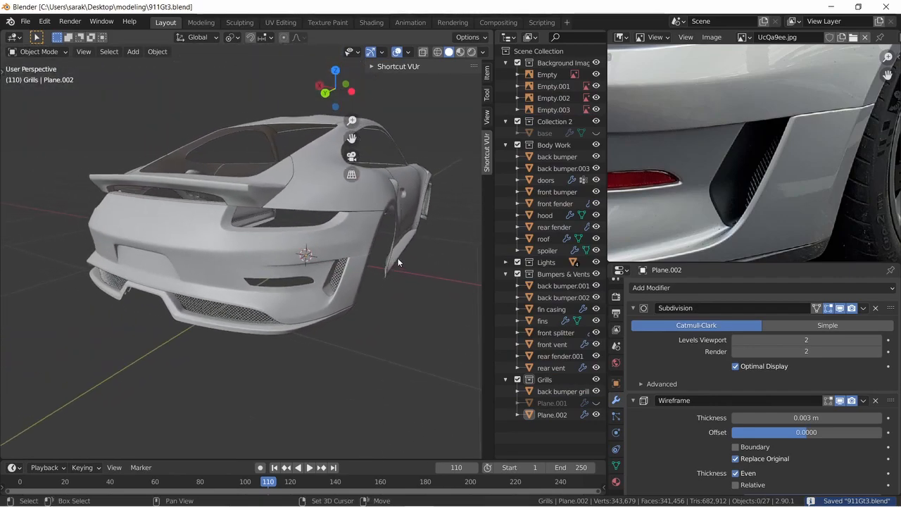
Examine the rear of the car model and compare it with the reference photo
{"action": "scroll", "coordinate": [758, 168], "scroll_direction": "down", "scroll_amount": 6}
{"action": "scroll", "coordinate": [758, 166], "scroll_direction": "up", "scroll_amount": 4}
{"action": "middle_click_drag", "start_coordinate": [758, 166], "coordinate": [610, 207]}
{"action": "scroll", "coordinate": [610, 206], "scroll_direction": "down", "scroll_amount": 2}
{"action": "middle_click_drag", "start_coordinate": [305, 242], "coordinate": [299, 223]}
{"action": "scroll", "coordinate": [412, 261], "scroll_direction": "up", "scroll_amount": 6}
{"action": "middle_click_drag", "start_coordinate": [394, 262], "coordinate": [235, 255], "text": "shift"}
{"action": "scroll", "coordinate": [260, 268], "scroll_direction": "up", "scroll_amount": 4}
{"action": "middle_click_drag", "start_coordinate": [286, 277], "coordinate": [329, 289]}
Save the file and separate the duplicated Plane.001 mesh section under the spoiler into its own object
{"action": "left_click", "coordinate": [329, 290]}
{"action": "key", "text": "ctrl+s"}
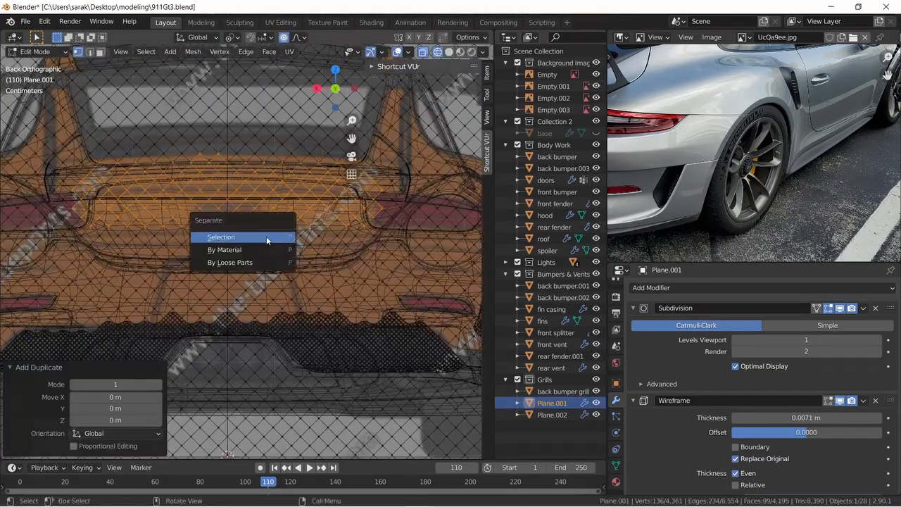
{"action": "left_click", "coordinate": [267, 236]}
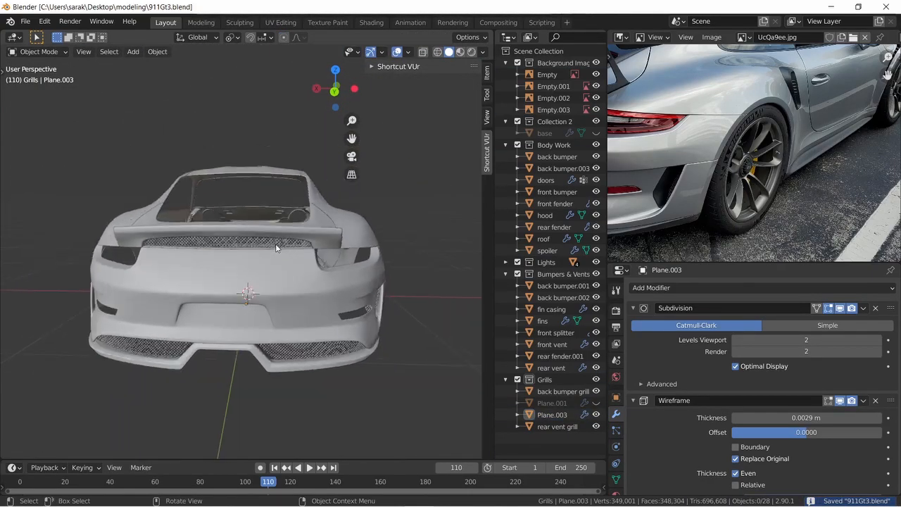
Add a Mirror modifier to the side vent piece back bumper.002
{"action": "middle_click_drag", "start_coordinate": [276, 243], "coordinate": [371, 245]}
{"action": "middle_click_drag", "start_coordinate": [676, 169], "coordinate": [817, 169]}
{"action": "scroll", "coordinate": [705, 173], "scroll_direction": "up", "scroll_amount": 5}
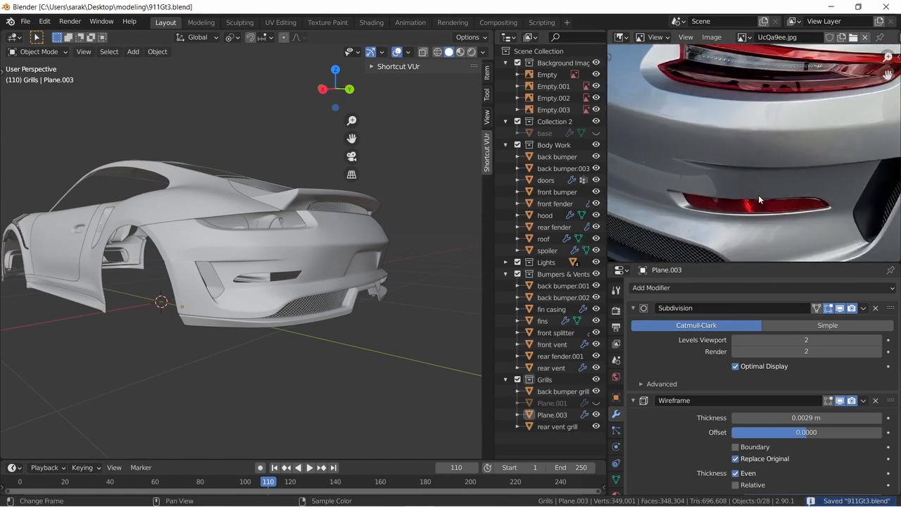
{"action": "scroll", "coordinate": [758, 194], "scroll_direction": "down", "scroll_amount": 3}
{"action": "middle_click_drag", "start_coordinate": [331, 255], "coordinate": [256, 264]}
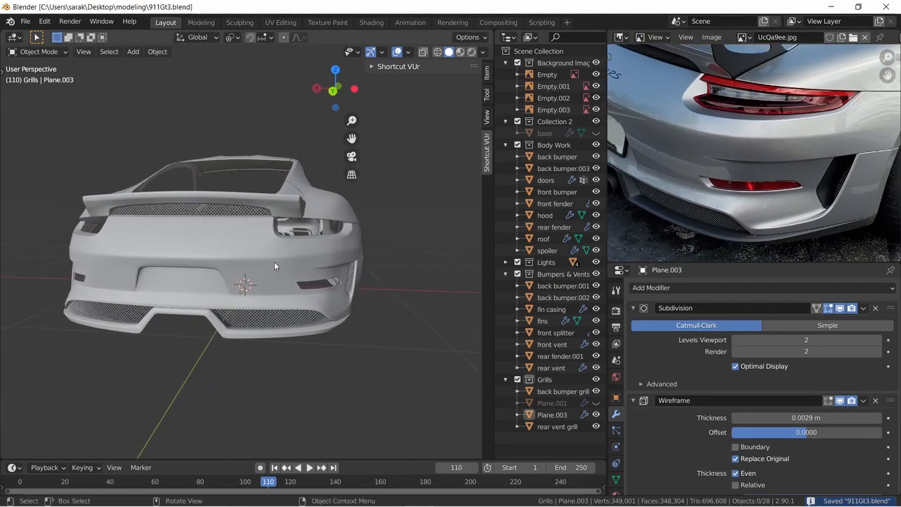
{"action": "left_click", "coordinate": [352, 285]}
{"action": "left_click", "coordinate": [350, 285]}
{"action": "left_click", "coordinate": [351, 285]}
{"action": "left_click", "coordinate": [350, 285]}
{"action": "left_click", "coordinate": [637, 288]}
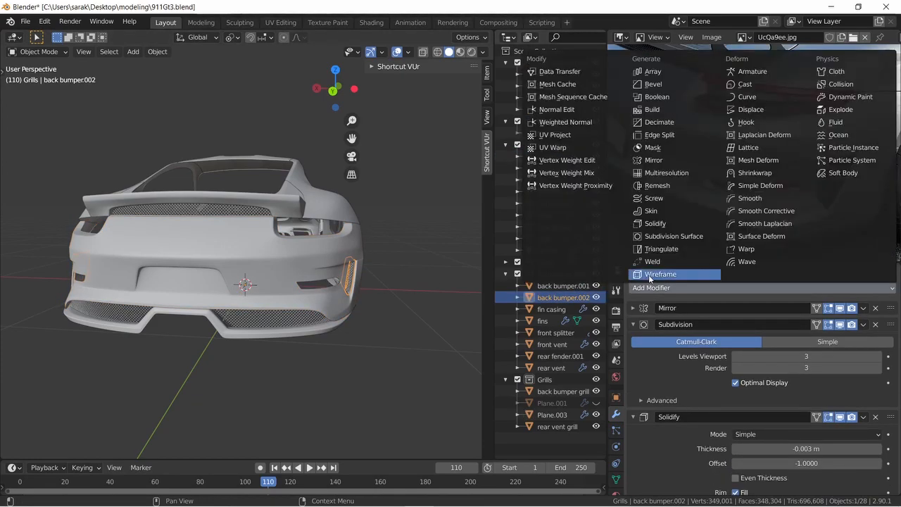
{"action": "left_click", "coordinate": [656, 161]}
Select the rear vent grill and apply all its transforms
{"action": "middle_click_drag", "start_coordinate": [215, 255], "coordinate": [296, 262]}
{"action": "key", "text": "a"}
{"action": "key", "text": "a"}
{"action": "middle_click_drag", "start_coordinate": [194, 282], "coordinate": [169, 285]}
{"action": "scroll", "coordinate": [197, 282], "scroll_direction": "up", "scroll_amount": 4}
{"action": "middle_click_drag", "start_coordinate": [281, 279], "coordinate": [1, 275]}
{"action": "left_click", "coordinate": [270, 270]}
{"action": "scroll", "coordinate": [270, 270], "scroll_direction": "down", "scroll_amount": 4}
{"action": "middle_click_drag", "start_coordinate": [326, 264], "coordinate": [310, 266]}
{"action": "key", "text": "ctrl+a"}
{"action": "left_click", "coordinate": [302, 302]}
{"action": "middle_click_drag", "start_coordinate": [189, 304], "coordinate": [371, 299]}
{"action": "key", "text": "ctrl+a"}
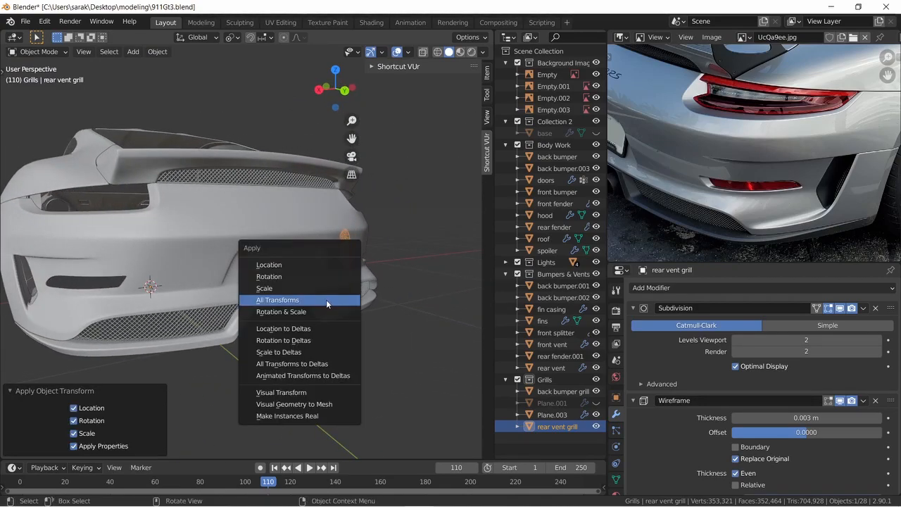
{"action": "left_click", "coordinate": [327, 303]}
Add a Mirror modifier to the rear vent grill
{"action": "scroll", "coordinate": [774, 411], "scroll_direction": "down", "scroll_amount": 2}
{"action": "scroll", "coordinate": [804, 410], "scroll_direction": "up", "scroll_amount": 2}
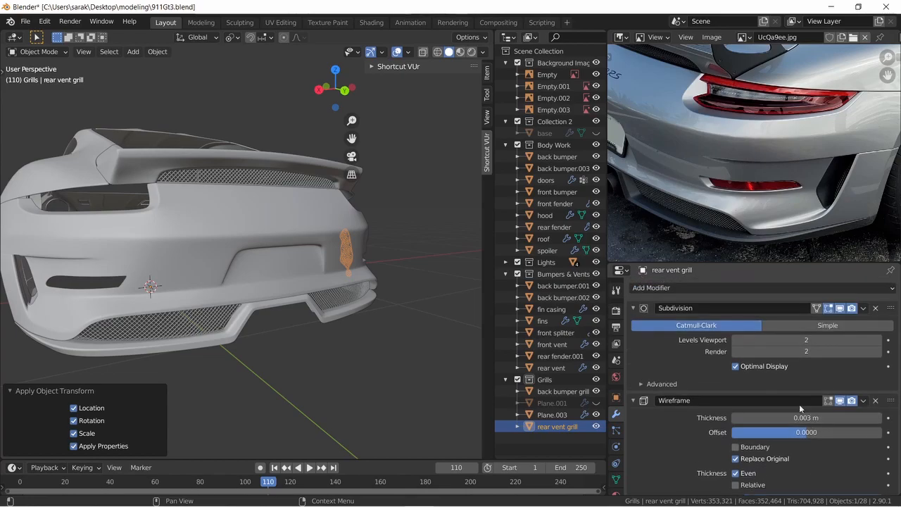
{"action": "left_click", "coordinate": [687, 290]}
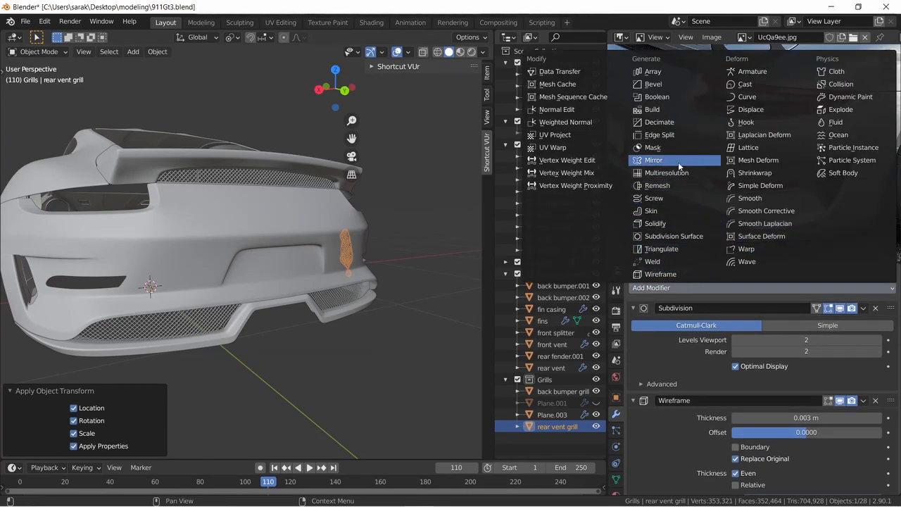
{"action": "left_click", "coordinate": [654, 160]}
{"action": "middle_click_drag", "start_coordinate": [391, 280], "coordinate": [259, 294]}
Delete the stray vertices of the rear vent grill in wireframe, return to solid shading and save the file
{"action": "scroll", "coordinate": [387, 285], "scroll_direction": "up", "scroll_amount": 5}
{"action": "key", "text": "Tab"}
{"action": "key", "text": "z"}
{"action": "left_click", "coordinate": [199, 296]}
{"action": "key", "text": "x"}
{"action": "left_click", "coordinate": [418, 340]}
{"action": "key", "text": "z"}
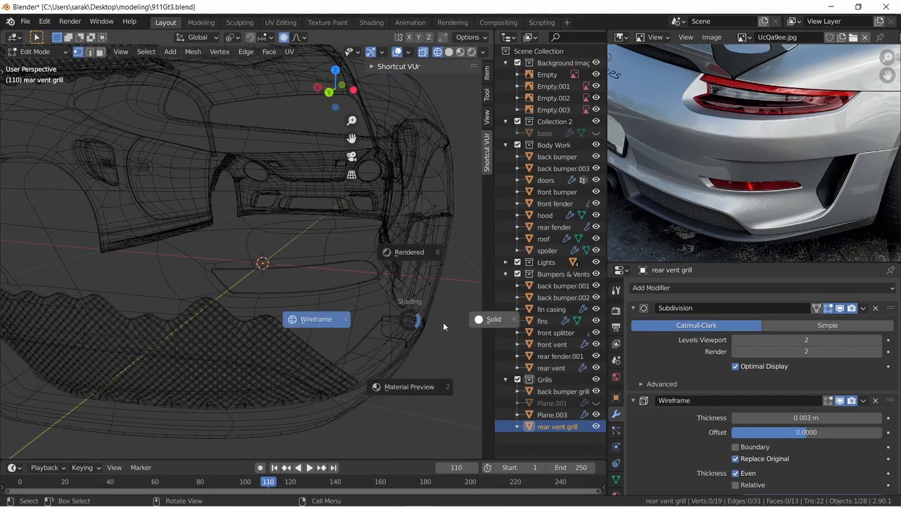
{"action": "left_click", "coordinate": [451, 324]}
{"action": "key", "text": "Tab"}
{"action": "middle_click_drag", "start_coordinate": [428, 310], "coordinate": [346, 281]}
{"action": "key", "text": "alt+a"}
{"action": "scroll", "coordinate": [380, 286], "scroll_direction": "down", "scroll_amount": 2}
{"action": "key", "text": "ctrl+s"}
{"action": "middle_click_drag", "start_coordinate": [414, 291], "coordinate": [329, 256]}
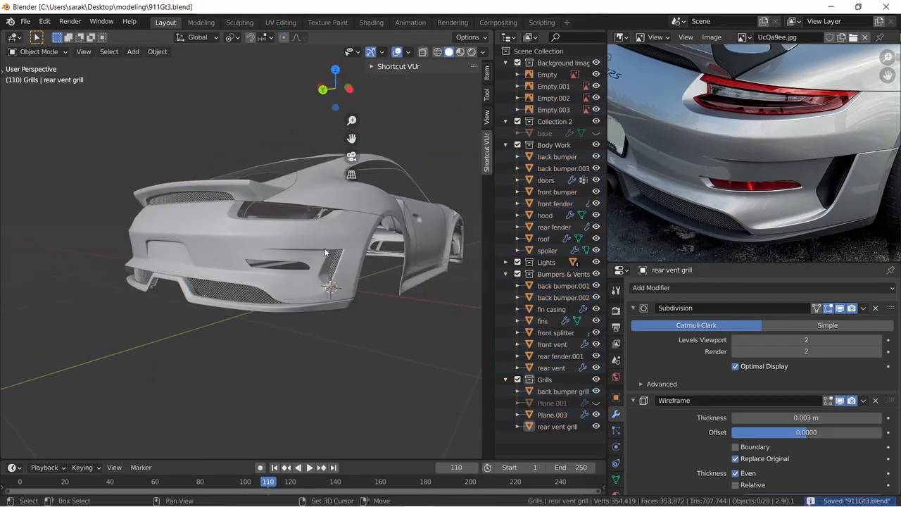
Remove the extra Mirror.001 modifier from the rear side vent piece back bumper.002, deselect everything and save the file
{"action": "left_click", "coordinate": [330, 261]}
{"action": "left_click", "coordinate": [330, 265]}
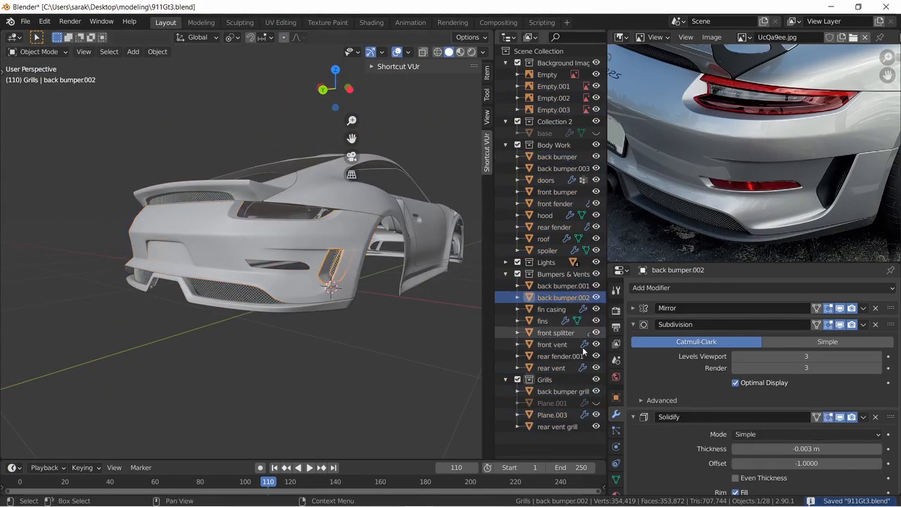
{"action": "scroll", "coordinate": [722, 380], "scroll_direction": "down", "scroll_amount": 8}
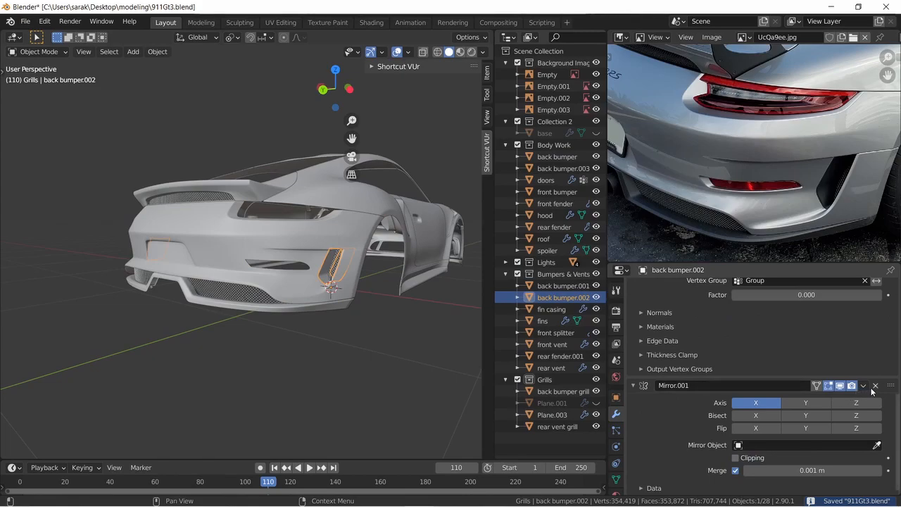
{"action": "left_click", "coordinate": [876, 386]}
{"action": "scroll", "coordinate": [871, 380], "scroll_direction": "up", "scroll_amount": 5}
{"action": "key", "text": "a"}
{"action": "mouse_move", "coordinate": [314, 328]}
{"action": "middle_mouse_down"}
{"action": "mouse_move", "coordinate": [225, 294]}
{"action": "mouse_move", "coordinate": [320, 324]}
{"action": "middle_mouse_up"}
{"action": "key", "text": "alt+a"}
{"action": "key", "text": "ctrl+s"}
Examine the engine-lid vents and rear fender intake in the reference photo against the modelled body
{"action": "middle_click_drag", "start_coordinate": [176, 255], "coordinate": [289, 260]}
{"action": "scroll", "coordinate": [245, 241], "scroll_direction": "down", "scroll_amount": 4}
{"action": "middle_click_drag", "start_coordinate": [245, 241], "coordinate": [264, 243], "text": "shift"}
{"action": "scroll", "coordinate": [747, 155], "scroll_direction": "down", "scroll_amount": 3}
{"action": "scroll", "coordinate": [748, 149], "scroll_direction": "up", "scroll_amount": 6}
{"action": "middle_click_drag", "start_coordinate": [744, 142], "coordinate": [815, 138]}
{"action": "middle_click_drag", "start_coordinate": [841, 93], "coordinate": [648, 121]}
{"action": "scroll", "coordinate": [729, 150], "scroll_direction": "down", "scroll_amount": 1}
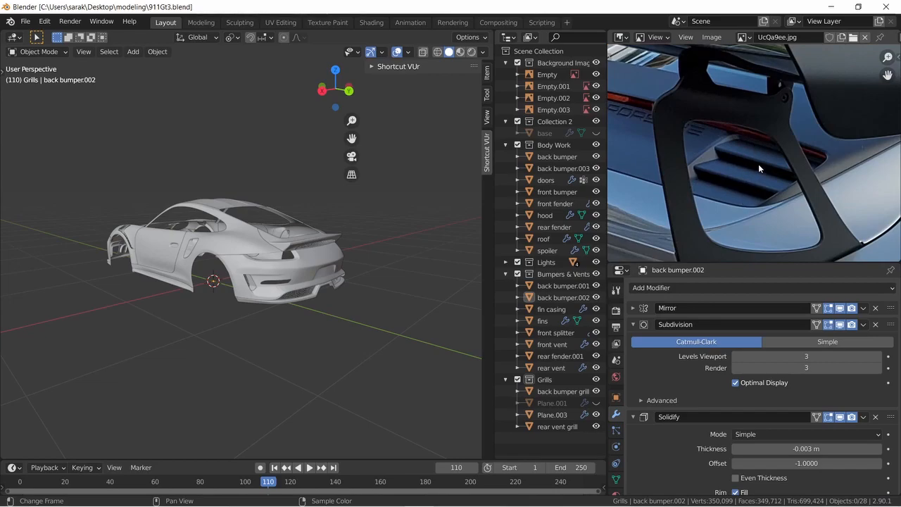
{"action": "scroll", "coordinate": [759, 164], "scroll_direction": "down", "scroll_amount": 3}
{"action": "middle_click_drag", "start_coordinate": [754, 165], "coordinate": [673, 118]}
{"action": "scroll", "coordinate": [730, 138], "scroll_direction": "down", "scroll_amount": 2}
{"action": "scroll", "coordinate": [765, 159], "scroll_direction": "up", "scroll_amount": 1}
{"action": "scroll", "coordinate": [792, 118], "scroll_direction": "up", "scroll_amount": 1}
{"action": "middle_click_drag", "start_coordinate": [859, 107], "coordinate": [720, 164]}
{"action": "scroll", "coordinate": [714, 172], "scroll_direction": "up", "scroll_amount": 1}
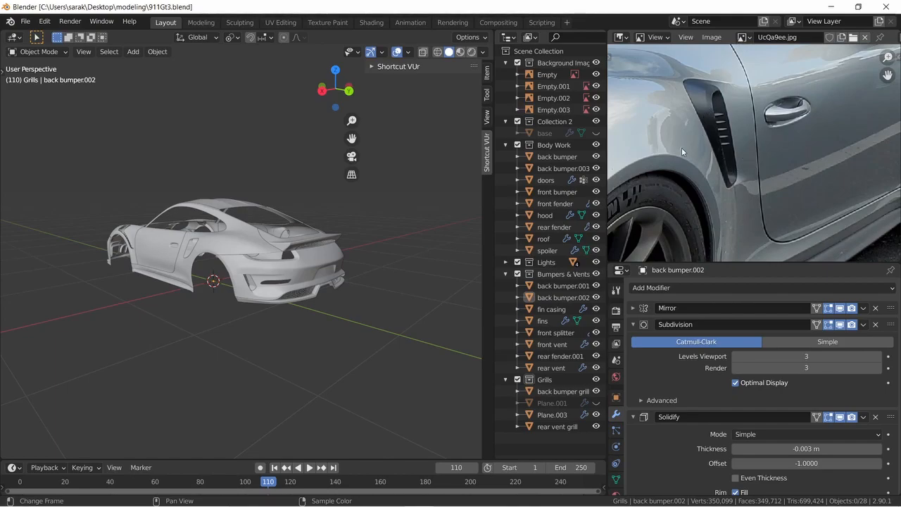
Load the reference photo 5oH1Ys1.jpg from the gt2rs references folder into the image editor
{"action": "scroll", "coordinate": [682, 147], "scroll_direction": "down", "scroll_amount": 1}
{"action": "left_click", "coordinate": [744, 37]}
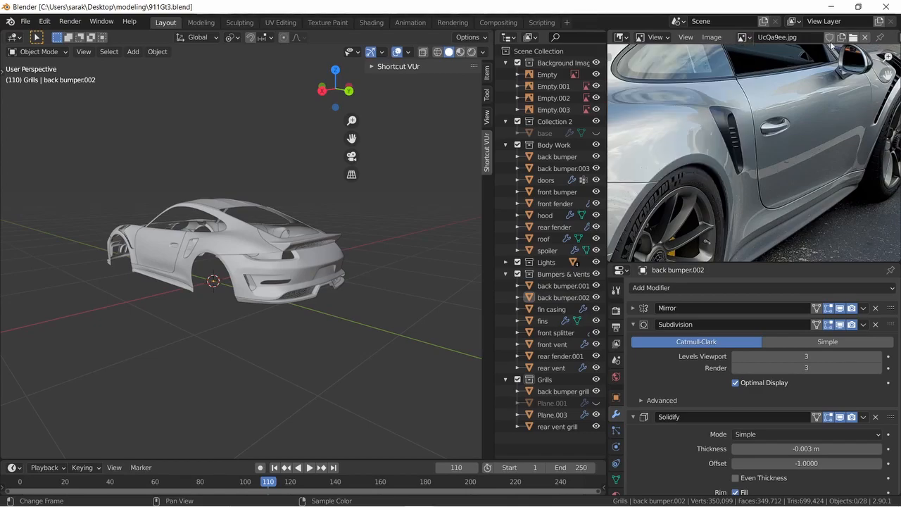
{"action": "left_click", "coordinate": [853, 37]}
{"action": "left_click", "coordinate": [324, 146]}
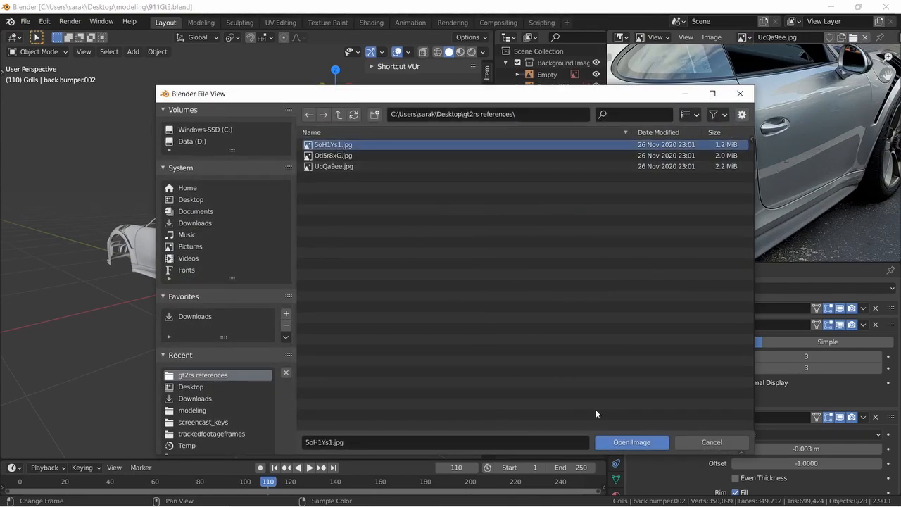
{"action": "left_click", "coordinate": [630, 443]}
Examine the front bumper grilles, side vents, hood slot and wing mirror in the front reference photo
{"action": "scroll", "coordinate": [752, 144], "scroll_direction": "down", "scroll_amount": 2}
{"action": "scroll", "coordinate": [719, 172], "scroll_direction": "up", "scroll_amount": 2}
{"action": "scroll", "coordinate": [694, 171], "scroll_direction": "down", "scroll_amount": 1}
{"action": "middle_click_drag", "start_coordinate": [689, 230], "coordinate": [783, 173]}
{"action": "scroll", "coordinate": [721, 176], "scroll_direction": "up", "scroll_amount": 1}
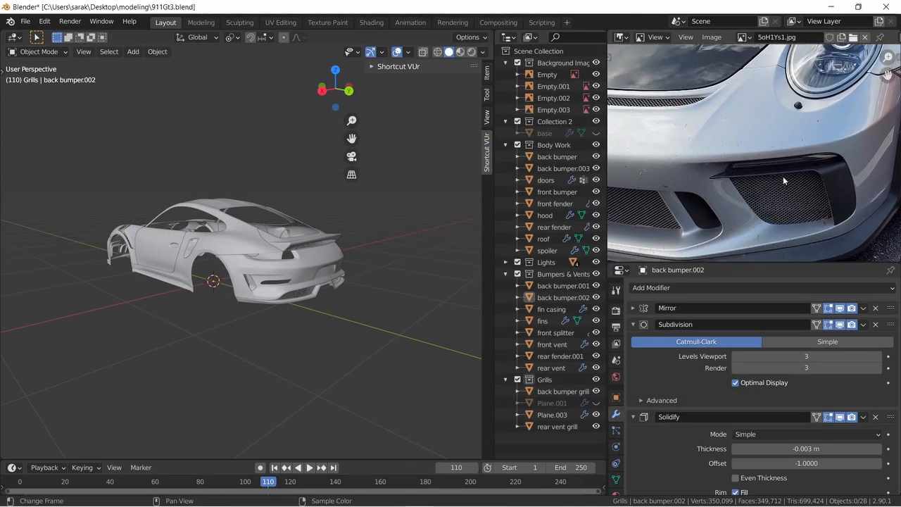
{"action": "middle_click_drag", "start_coordinate": [773, 210], "coordinate": [898, 175]}
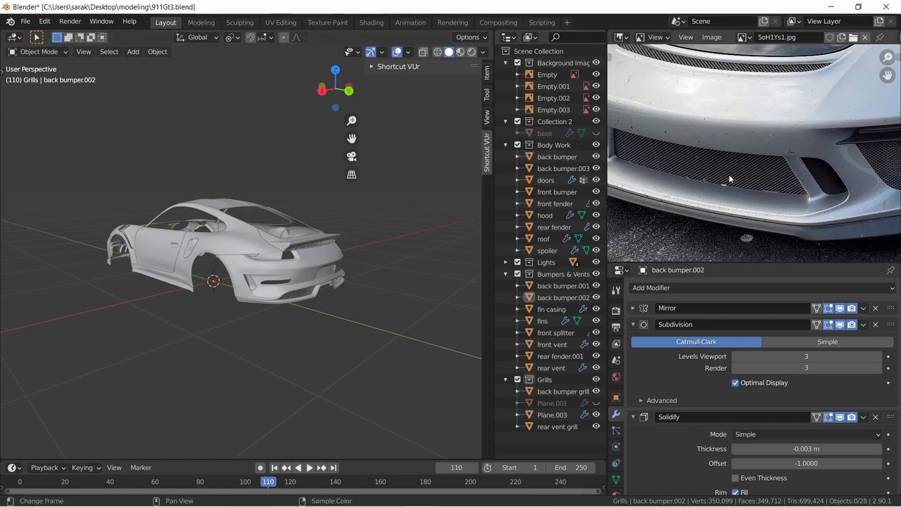
{"action": "middle_click_drag", "start_coordinate": [681, 134], "coordinate": [772, 173]}
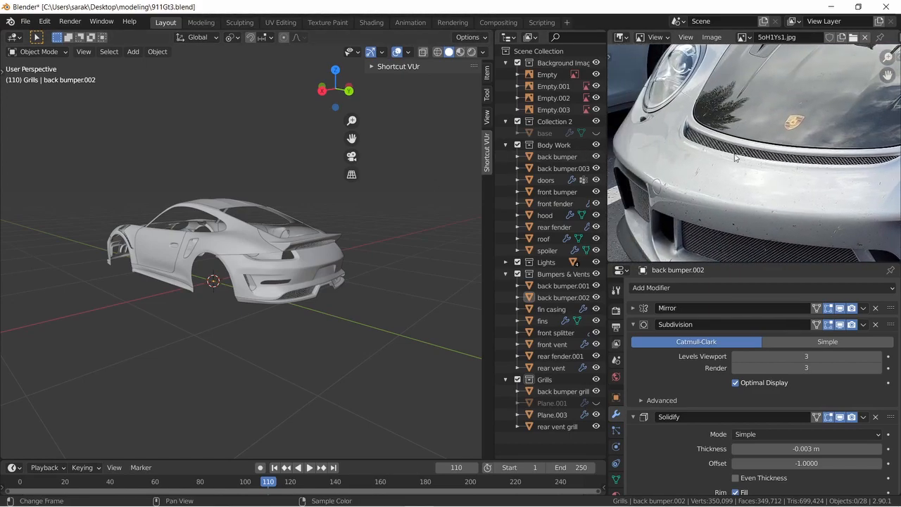
{"action": "middle_click_drag", "start_coordinate": [858, 159], "coordinate": [841, 172]}
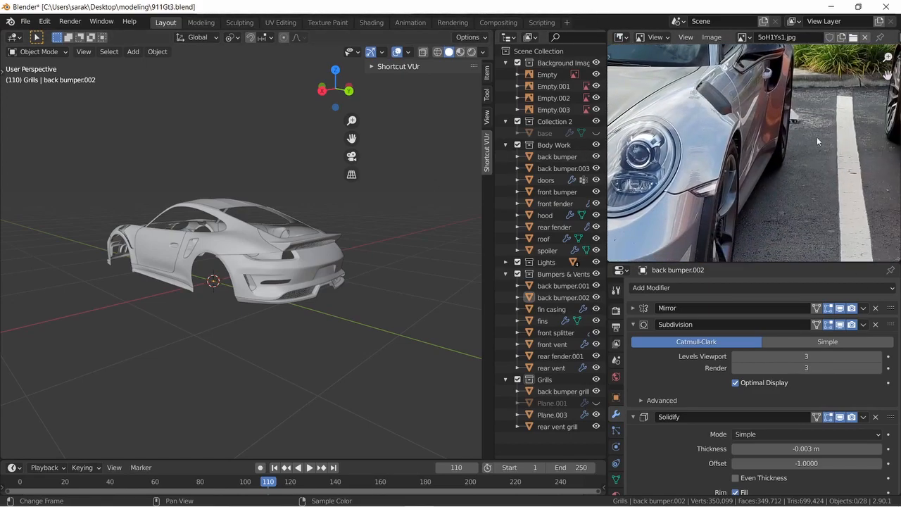
{"action": "middle_click_drag", "start_coordinate": [817, 141], "coordinate": [778, 244]}
{"action": "scroll", "coordinate": [758, 171], "scroll_direction": "up", "scroll_amount": 6}
{"action": "scroll", "coordinate": [696, 127], "scroll_direction": "down", "scroll_amount": 3}
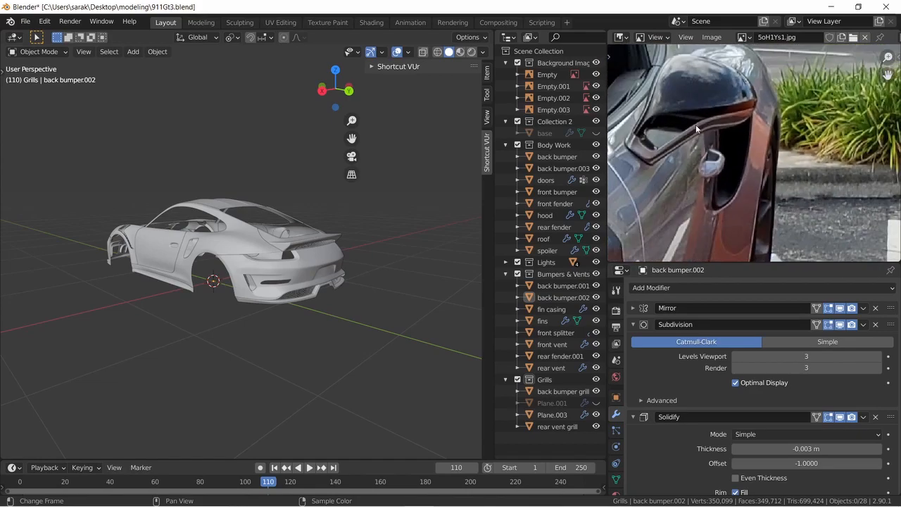
Deselect everything in the scene and save the file
{"action": "middle_click_drag", "start_coordinate": [212, 271], "coordinate": [369, 269]}
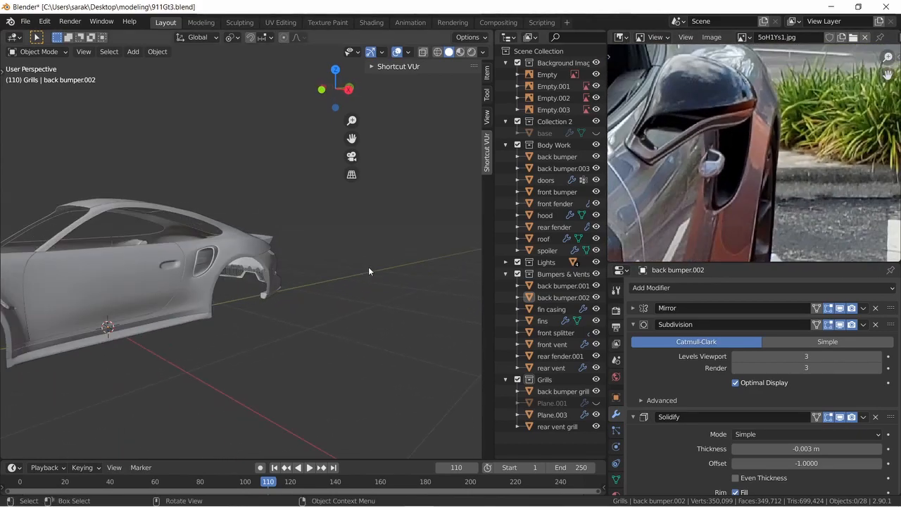
{"action": "scroll", "coordinate": [237, 259], "scroll_direction": "up", "scroll_amount": 4}
{"action": "middle_click_drag", "start_coordinate": [236, 259], "coordinate": [321, 238]}
{"action": "key", "text": "a"}
{"action": "key", "text": "alt+a"}
{"action": "key", "text": "ctrl+s"}
Unhide the mesh plane Plane.001 and move all its geometry about -2.2 m along Y toward the car's front
{"action": "scroll", "coordinate": [321, 238], "scroll_direction": "down", "scroll_amount": 7}
{"action": "scroll", "coordinate": [326, 228], "scroll_direction": "up", "scroll_amount": 4}
{"action": "middle_click_drag", "start_coordinate": [215, 256], "coordinate": [274, 224], "text": "shift"}
{"action": "scroll", "coordinate": [326, 229], "scroll_direction": "up", "scroll_amount": 2}
{"action": "scroll", "coordinate": [285, 222], "scroll_direction": "down", "scroll_amount": 2}
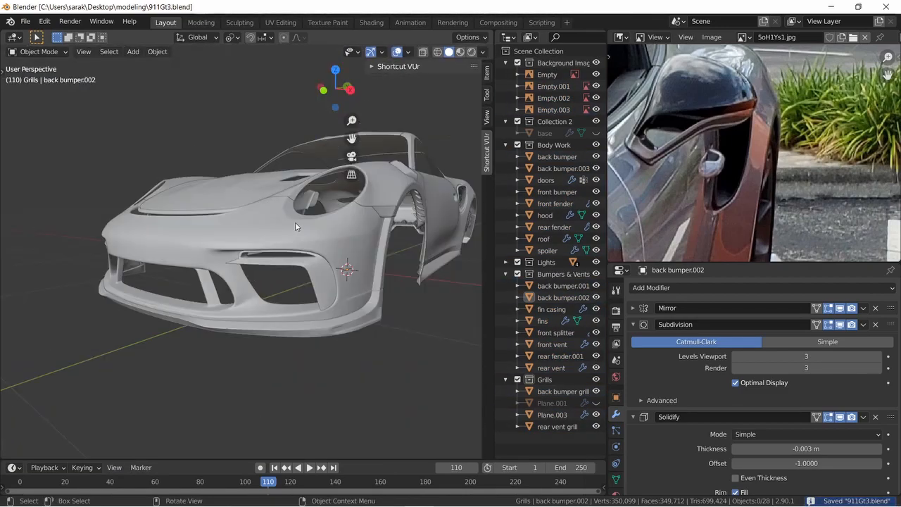
{"action": "left_click", "coordinate": [596, 402]}
{"action": "left_click", "coordinate": [447, 167]}
{"action": "key", "text": "Tab"}
{"action": "middle_click_drag", "start_coordinate": [446, 169], "coordinate": [372, 209]}
{"action": "scroll", "coordinate": [372, 209], "scroll_direction": "down", "scroll_amount": 6}
{"action": "key", "text": "a"}
{"action": "key", "text": "g"}
{"action": "key", "text": "y"}
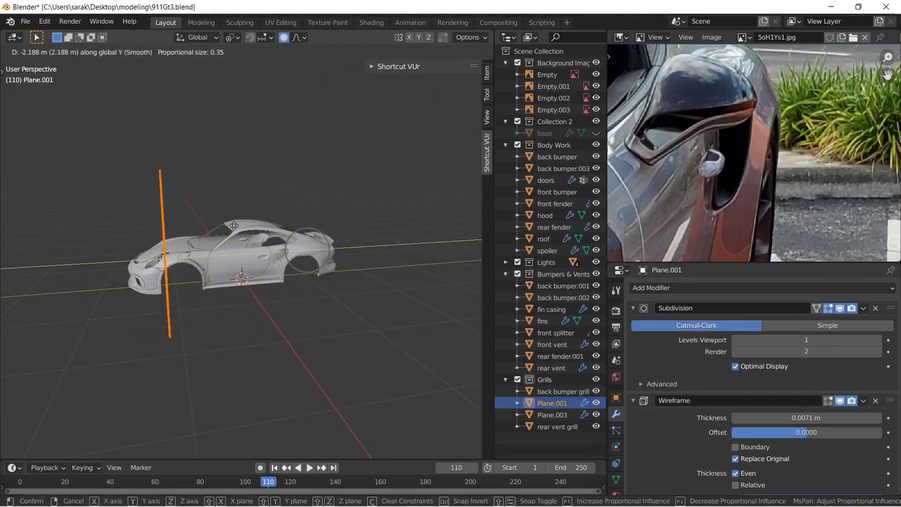
{"action": "left_click", "coordinate": [233, 226]}
Shift the mesh plane about a further -0.25 m along Y to sit just behind the front bumper face
{"action": "middle_click_drag", "start_coordinate": [233, 226], "coordinate": [291, 205]}
{"action": "scroll", "coordinate": [291, 205], "scroll_direction": "up", "scroll_amount": 4}
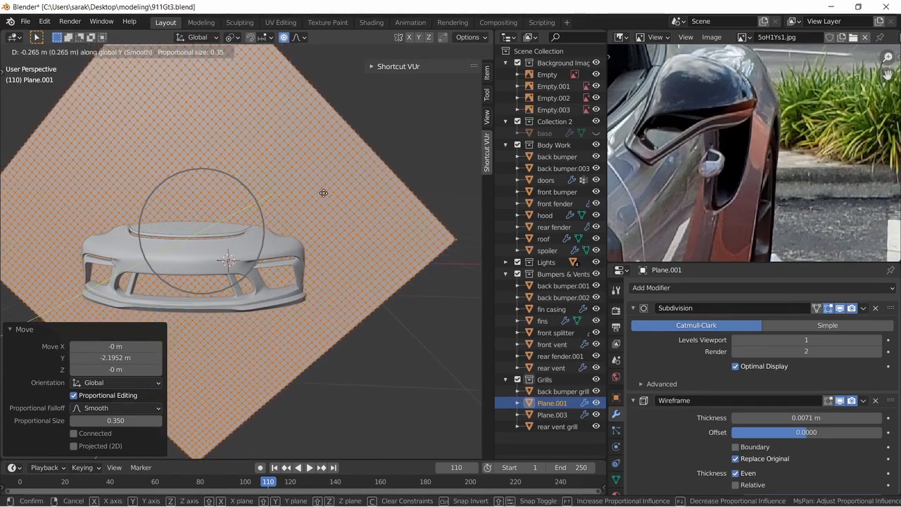
{"action": "left_click", "coordinate": [355, 200]}
In front wireframe view, circle-select the plane's vertices over the front side vent, duplicate them in place and separate the copy
{"action": "key", "text": "KP_1"}
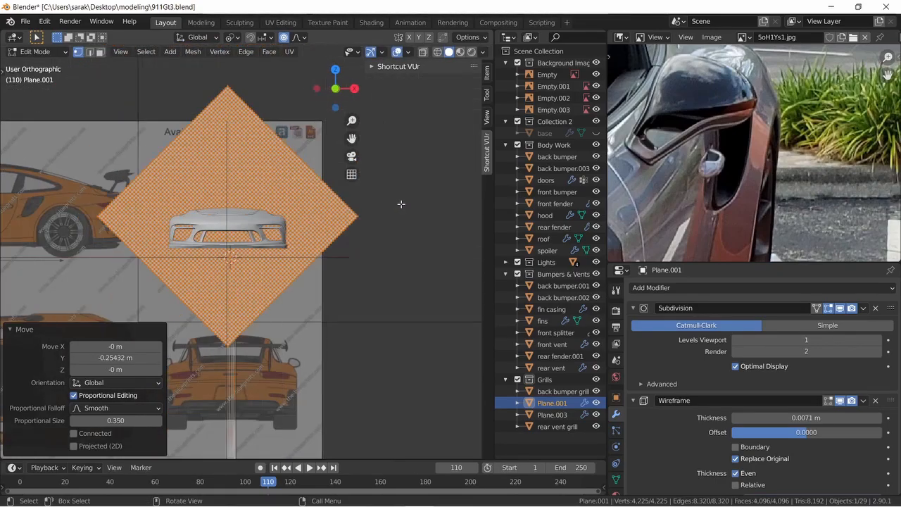
{"action": "right_click", "coordinate": [406, 201]}
{"action": "key", "text": "Escape"}
{"action": "scroll", "coordinate": [409, 204], "scroll_direction": "up", "scroll_amount": 6}
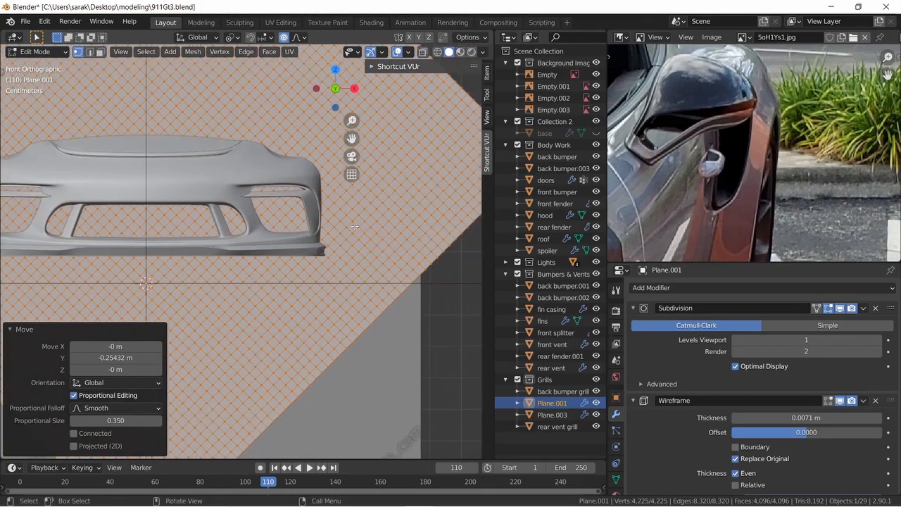
{"action": "key", "text": "alt+z"}
{"action": "key", "text": "c"}
{"action": "mouse_move", "coordinate": [257, 199]}
{"action": "left_mouse_down"}
{"action": "mouse_move", "coordinate": [282, 233]}
{"action": "mouse_move", "coordinate": [303, 211]}
{"action": "mouse_move", "coordinate": [251, 176]}
{"action": "left_mouse_up"}
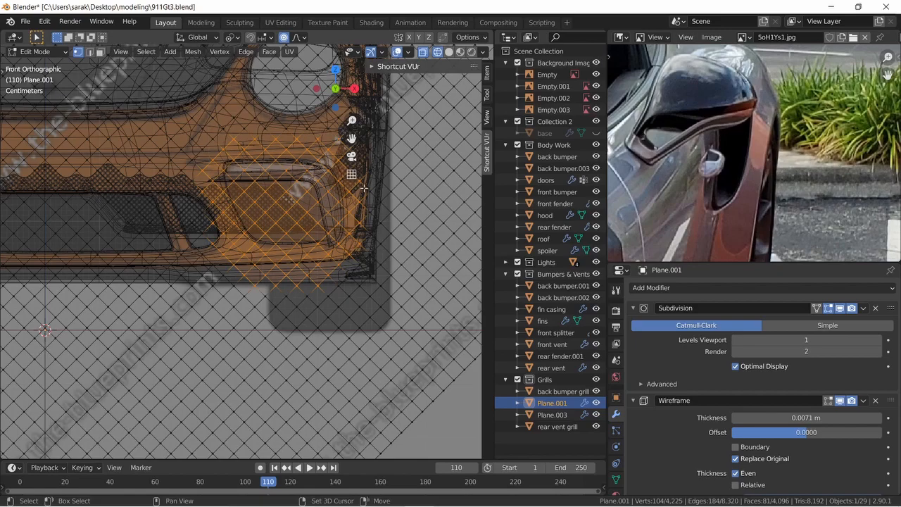
{"action": "middle_click_drag", "start_coordinate": [362, 187], "coordinate": [353, 211], "text": "shift"}
{"action": "key", "text": "shift+d"}
{"action": "right_click", "coordinate": [367, 239]}
{"action": "key", "text": "p"}
{"action": "left_click", "coordinate": [368, 239]}
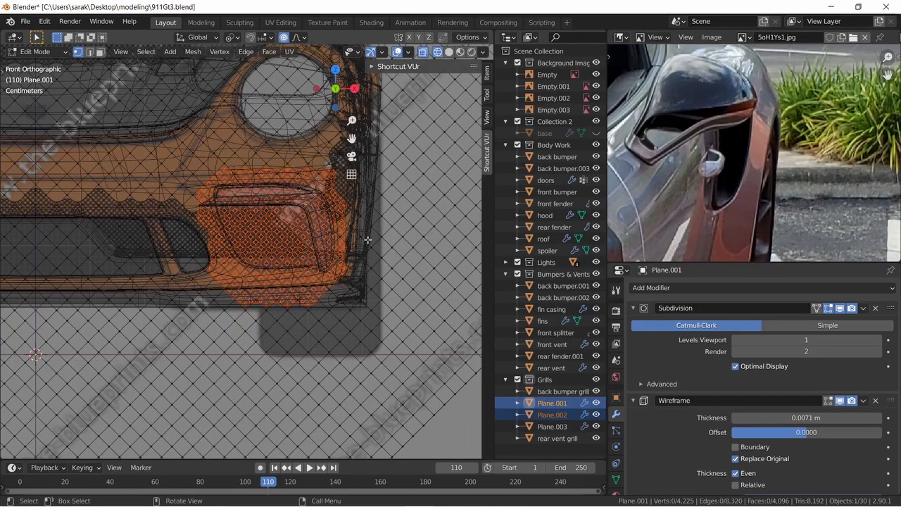
Hide Plane.001, rename the separated mesh piece as front vent grills and return to solid shading
{"action": "key", "text": "Tab"}
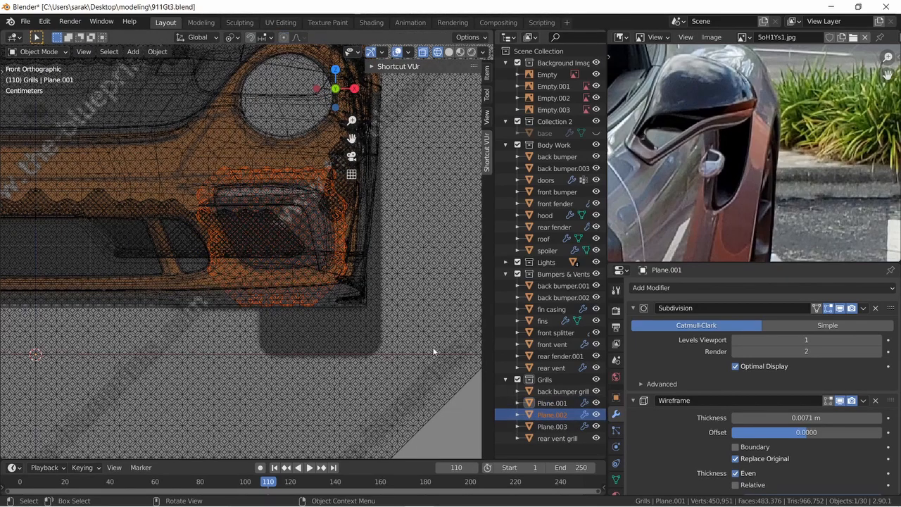
{"action": "left_click", "coordinate": [595, 403]}
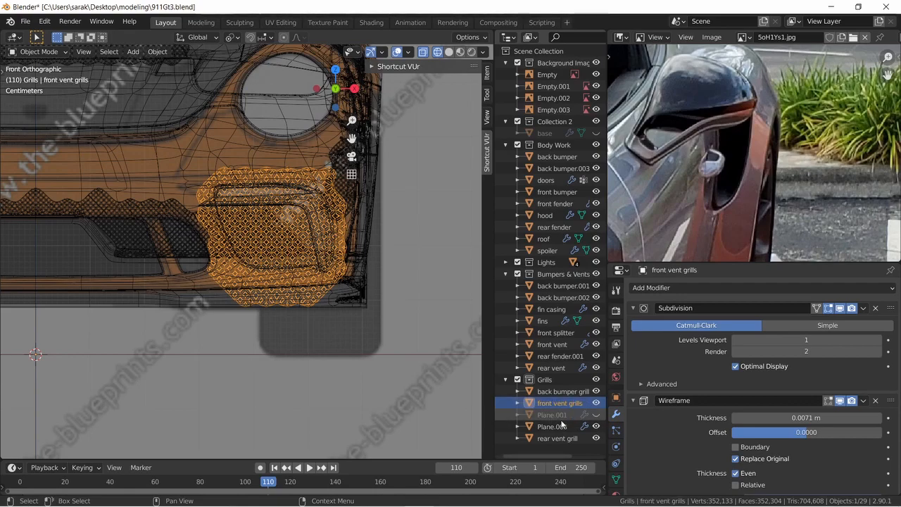
{"action": "key", "text": "shift+z"}
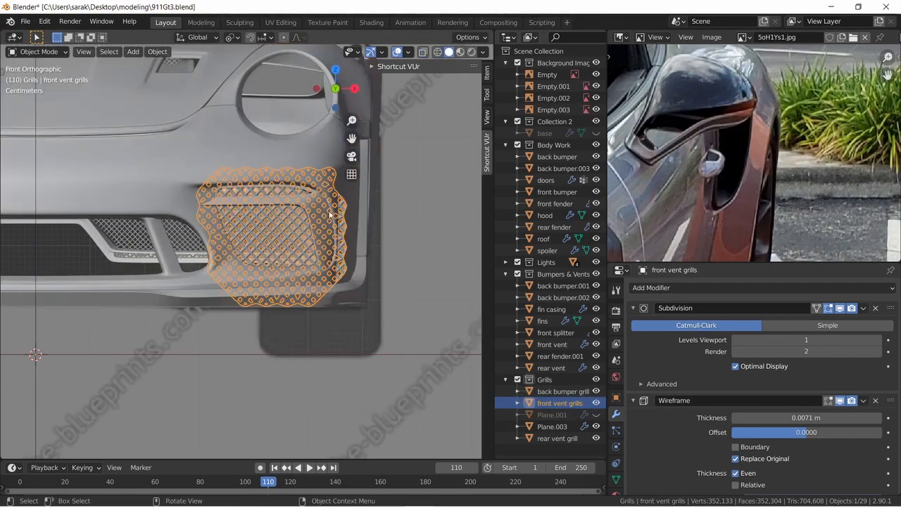
Set the front vent grills' Subdivision viewport level to 2 and Wireframe thickness to 0.0032 m, comparing with the reference mesh
{"action": "scroll", "coordinate": [331, 220], "scroll_direction": "up", "scroll_amount": 4}
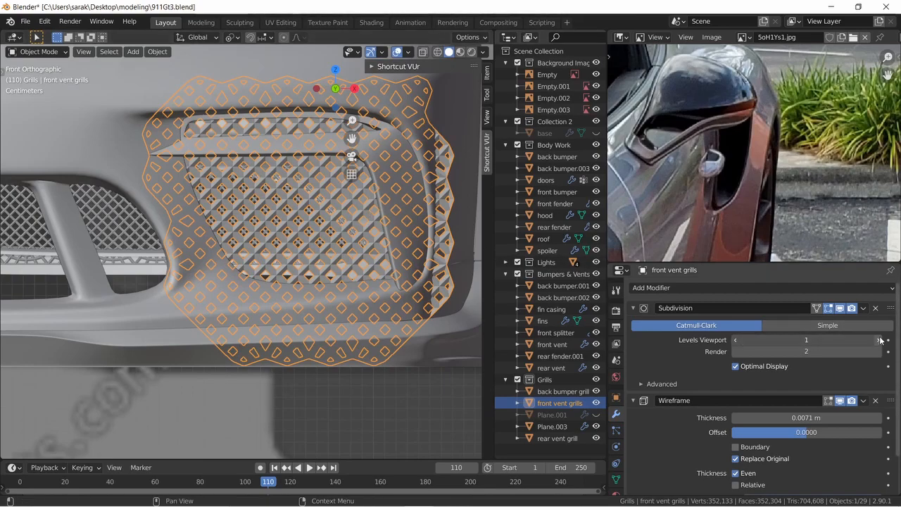
{"action": "left_click", "coordinate": [879, 340]}
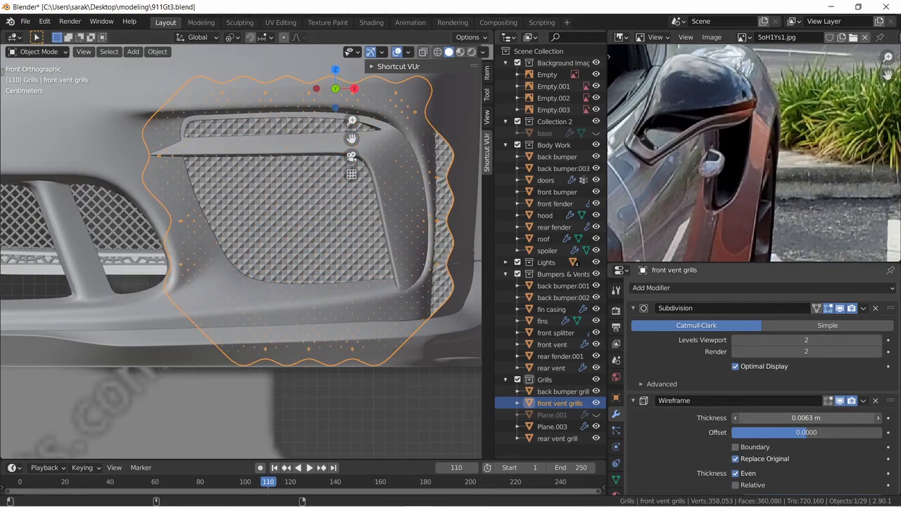
{"action": "left_click_drag", "start_coordinate": [807, 417], "coordinate": [797, 418]}
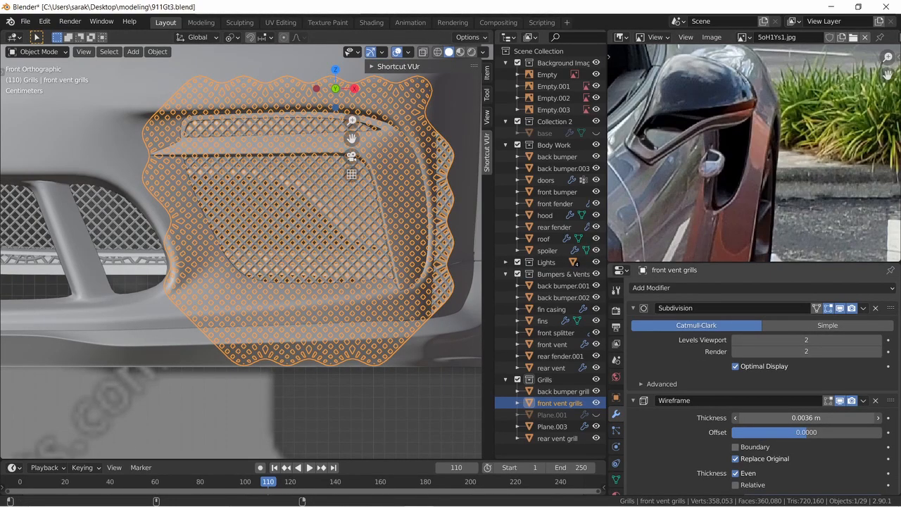
{"action": "middle_click_drag", "start_coordinate": [679, 211], "coordinate": [782, 139]}
{"action": "middle_click_drag", "start_coordinate": [662, 248], "coordinate": [785, 87]}
{"action": "middle_click_drag", "start_coordinate": [782, 247], "coordinate": [805, 75]}
{"action": "middle_click_drag", "start_coordinate": [735, 221], "coordinate": [802, 127]}
Move the whole front vent grill mesh about -0.088 m along Y toward the vent opening
{"action": "key", "text": "Tab"}
{"action": "key", "text": "shift+z"}
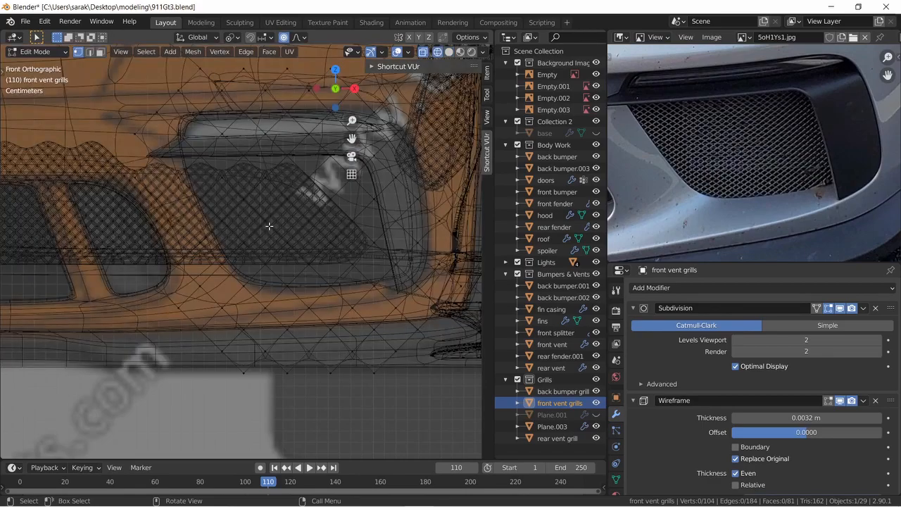
{"action": "left_click", "coordinate": [400, 220]}
{"action": "key", "text": "Tab"}
{"action": "mouse_move", "coordinate": [400, 220]}
{"action": "middle_mouse_down"}
{"action": "mouse_move", "coordinate": [305, 242]}
{"action": "mouse_move", "coordinate": [406, 221]}
{"action": "mouse_move", "coordinate": [404, 232]}
{"action": "mouse_move", "coordinate": [438, 229]}
{"action": "middle_mouse_up"}
{"action": "scroll", "coordinate": [404, 232], "scroll_direction": "down", "scroll_amount": 4}
{"action": "scroll", "coordinate": [264, 254], "scroll_direction": "up", "scroll_amount": 6}
{"action": "mouse_move", "coordinate": [265, 254]}
{"action": "middle_mouse_down", "text": "shift"}
{"action": "mouse_move", "coordinate": [324, 235]}
{"action": "mouse_move", "coordinate": [280, 250]}
{"action": "middle_mouse_up", "text": "shift"}
{"action": "key", "text": "Tab"}
{"action": "key", "text": "a"}
{"action": "key", "text": "g"}
{"action": "key", "text": "y"}
{"action": "left_click", "coordinate": [195, 266]}
Rotate the front vent grill mesh about Z to follow the bumper's angle and reposition it in the opening
{"action": "key", "text": "r"}
{"action": "key", "text": "z"}
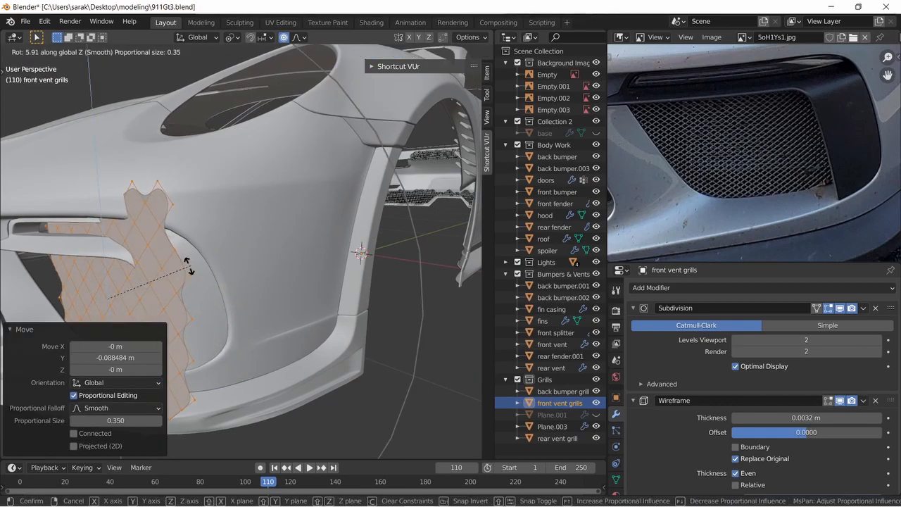
{"action": "left_click", "coordinate": [133, 276]}
{"action": "key", "text": "g"}
{"action": "middle_click_drag", "start_coordinate": [132, 276], "coordinate": [303, 255]}
{"action": "left_click", "coordinate": [281, 248]}
{"action": "key", "text": "g"}
{"action": "key", "text": "y"}
{"action": "left_click", "coordinate": [258, 245]}
Refine the grill mesh's rotation about Z, shift it about 0.0028 m along Y and leave Edit Mode
{"action": "key", "text": "r"}
{"action": "key", "text": "z"}
{"action": "left_click", "coordinate": [310, 273]}
{"action": "key", "text": "g"}
{"action": "key", "text": "y"}
{"action": "left_click", "coordinate": [323, 262]}
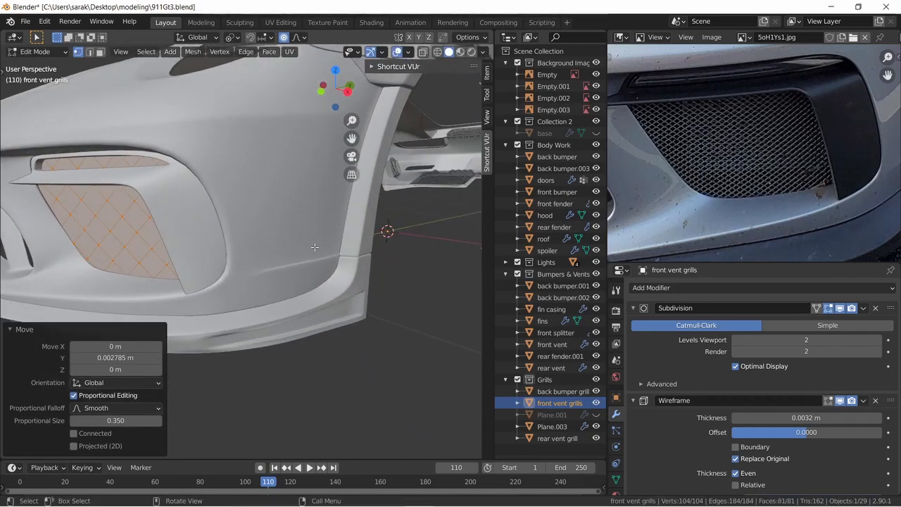
{"action": "middle_click_drag", "start_coordinate": [239, 276], "coordinate": [279, 262]}
{"action": "key", "text": "Tab"}
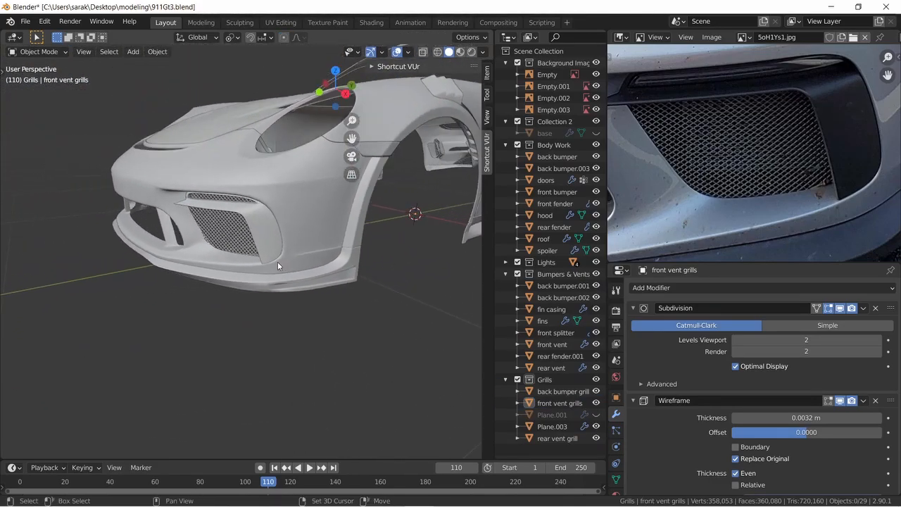
Adjust the front vent grill's rotation about Z once more in the side vent opening and save the file
{"action": "scroll", "coordinate": [275, 255], "scroll_direction": "up", "scroll_amount": 8}
{"action": "key", "text": "Tab"}
{"action": "key", "text": "shift+z"}
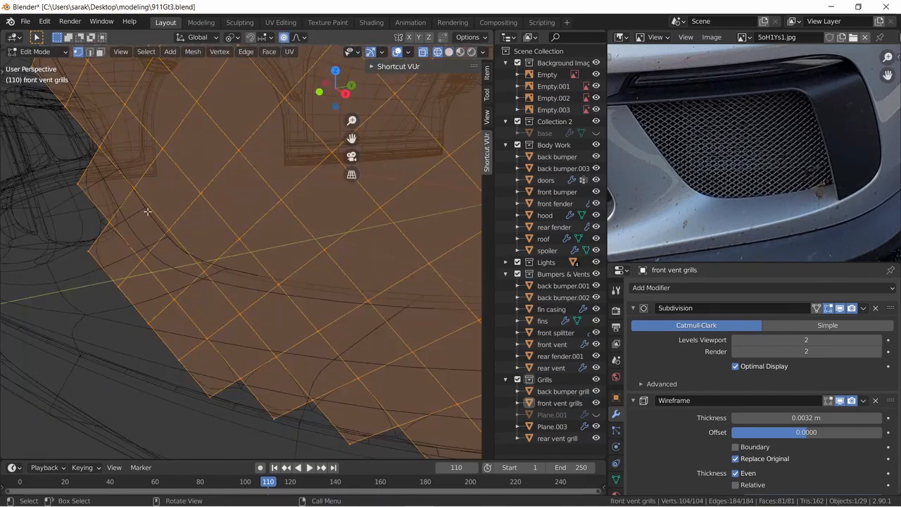
{"action": "left_click", "coordinate": [351, 224]}
{"action": "scroll", "coordinate": [351, 224], "scroll_direction": "down", "scroll_amount": 2}
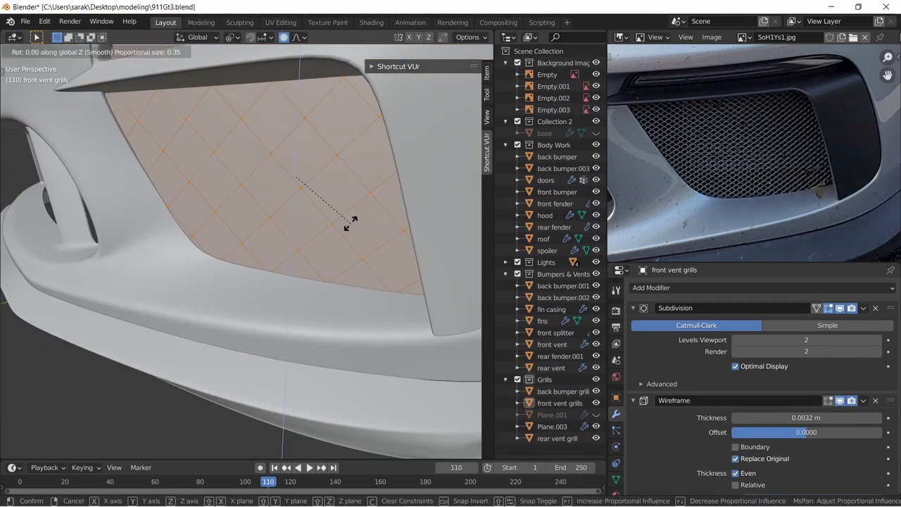
{"action": "left_click", "coordinate": [344, 227]}
{"action": "key", "text": "Tab"}
{"action": "key", "text": "ctrl+s"}
{"action": "scroll", "coordinate": [338, 225], "scroll_direction": "down", "scroll_amount": 3}
{"action": "middle_click_drag", "start_coordinate": [334, 227], "coordinate": [342, 224]}
{"action": "middle_click_drag", "start_coordinate": [305, 231], "coordinate": [332, 226]}
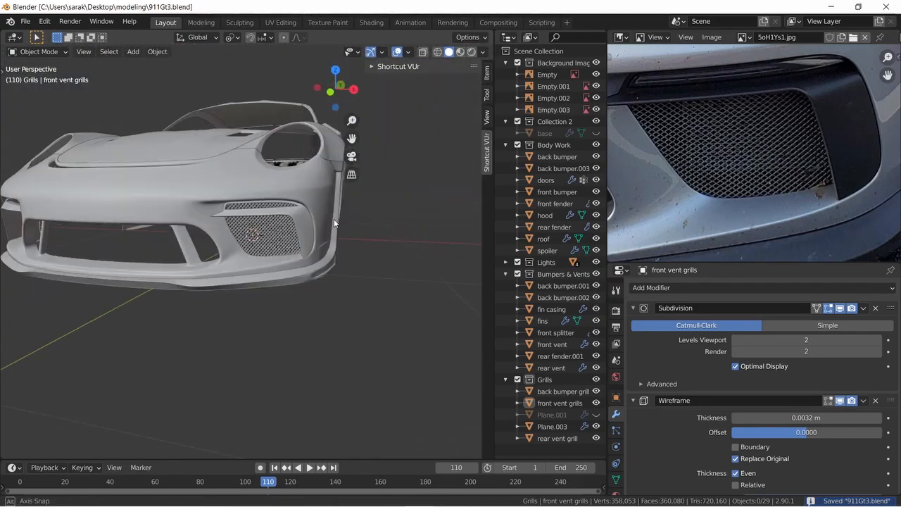
Delete the front vent grill vertices that lie outside the vent opening, using wireframe front view
{"action": "left_click", "coordinate": [282, 240]}
{"action": "key", "text": "Tab"}
{"action": "key", "text": "KP_1"}
{"action": "key", "text": "shift+z"}
{"action": "middle_click_drag", "start_coordinate": [343, 298], "coordinate": [291, 323], "text": "shift"}
{"action": "middle_click_drag", "start_coordinate": [326, 250], "coordinate": [324, 270], "text": "shift"}
{"action": "key", "text": "c"}
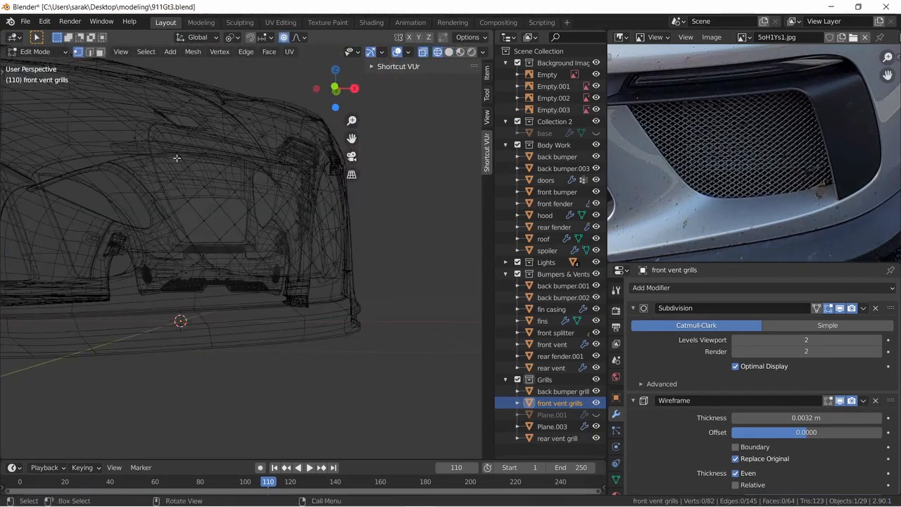
Move a border vertex of the front vent grill along Y to tuck it behind the bumper surface
{"action": "scroll", "coordinate": [221, 282], "scroll_direction": "up", "scroll_amount": 3}
{"action": "mouse_move", "coordinate": [281, 253]}
{"action": "middle_mouse_down"}
{"action": "mouse_move", "coordinate": [221, 282]}
{"action": "mouse_move", "coordinate": [407, 302]}
{"action": "middle_mouse_up"}
{"action": "key", "text": "shift+z"}
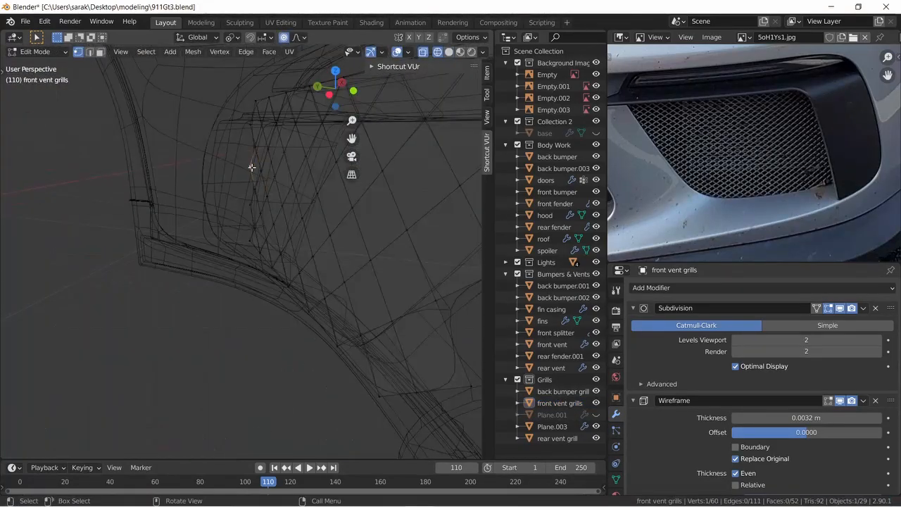
{"action": "key", "text": "g"}
{"action": "key", "text": "y"}
{"action": "left_click", "coordinate": [244, 181]}
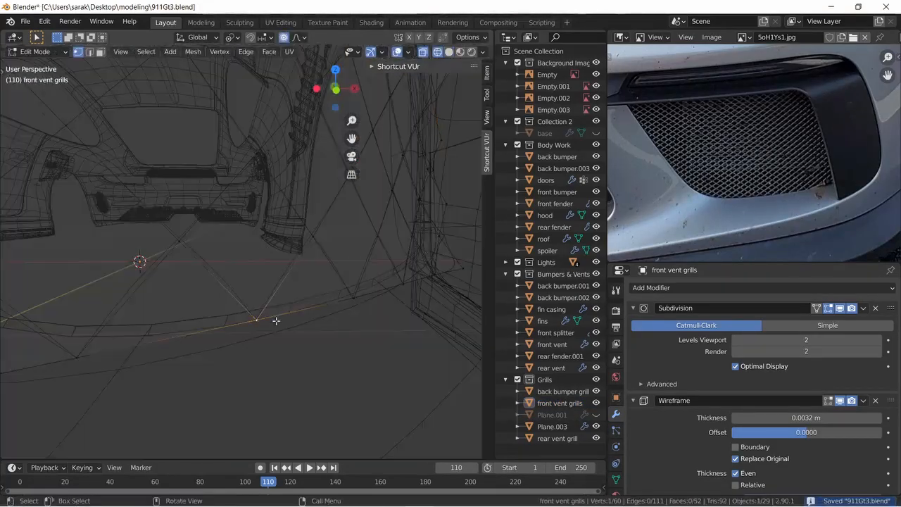
Add a Mirror modifier on the X axis to the front vent grill, deselect everything and save the file
{"action": "key", "text": "ctrl+s"}
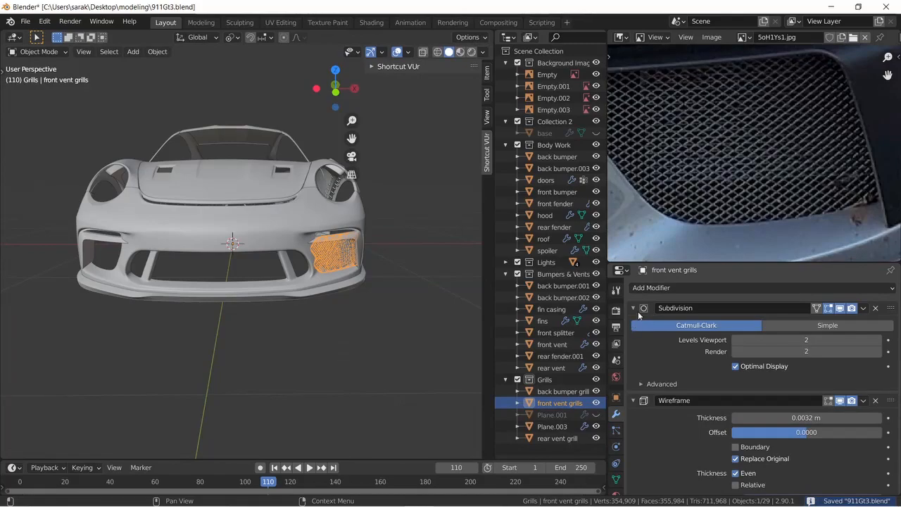
{"action": "left_click", "coordinate": [634, 307]}
{"action": "left_click", "coordinate": [633, 324]}
{"action": "left_click", "coordinate": [654, 287]}
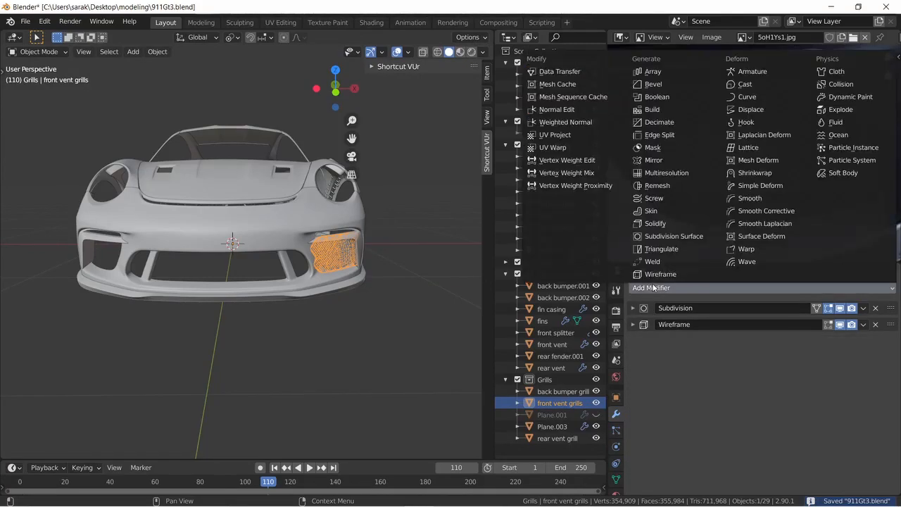
{"action": "left_click", "coordinate": [651, 159]}
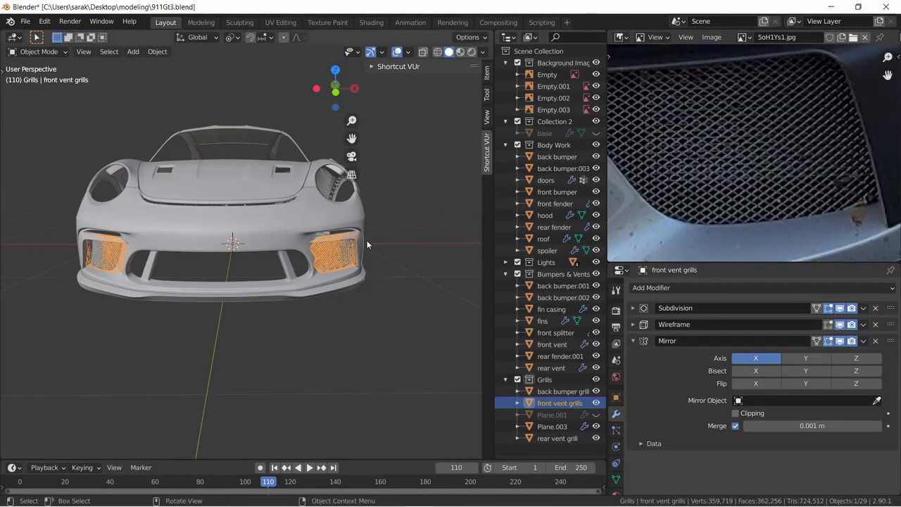
{"action": "key", "text": "a"}
{"action": "key", "text": "a"}
{"action": "key", "text": "ctrl+a"}
{"action": "key", "text": "Escape"}
{"action": "key", "text": "ctrl+s"}
{"action": "mouse_move", "coordinate": [380, 275]}
{"action": "middle_mouse_down"}
{"action": "mouse_move", "coordinate": [251, 276]}
{"action": "mouse_move", "coordinate": [381, 260]}
{"action": "middle_mouse_up"}
{"action": "scroll", "coordinate": [804, 159], "scroll_direction": "down", "scroll_amount": 5}
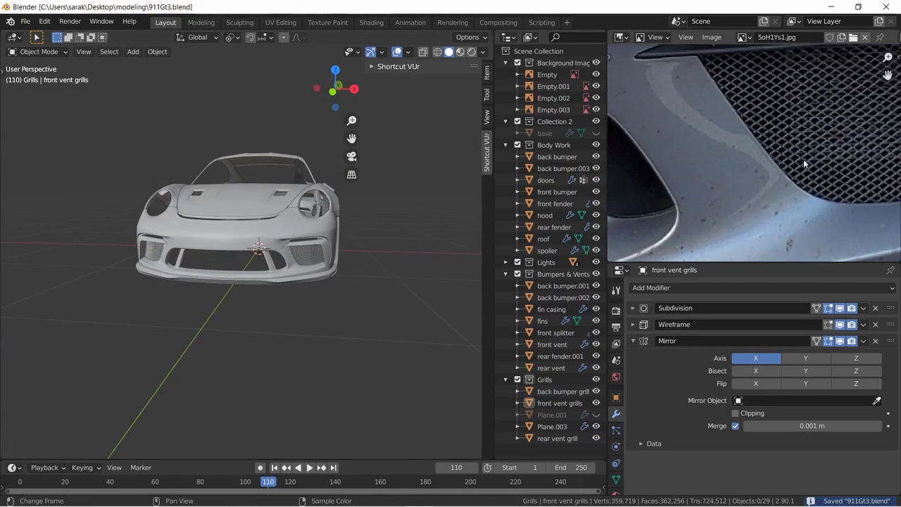
Unhide the Plane.001 grid mesh and open it for editing in front view over the lower bumper opening
{"action": "scroll", "coordinate": [862, 187], "scroll_direction": "up", "scroll_amount": 3}
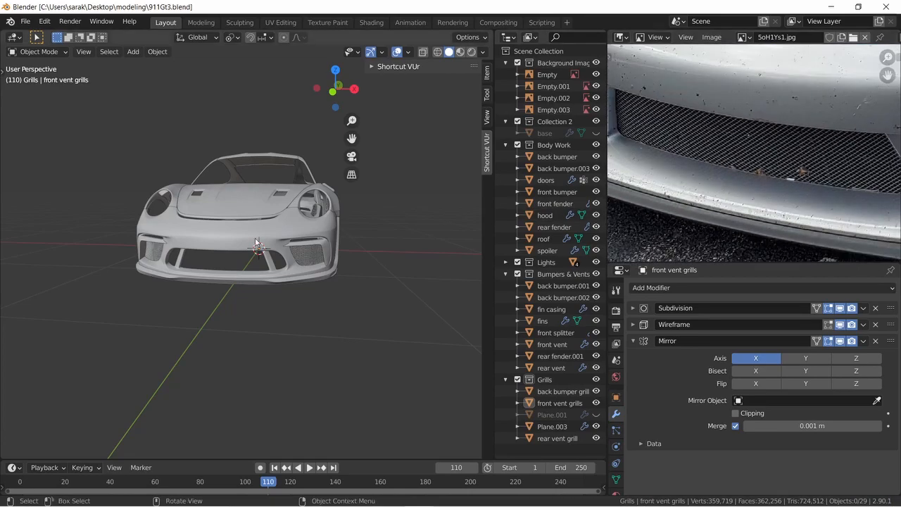
{"action": "left_click", "coordinate": [596, 415]}
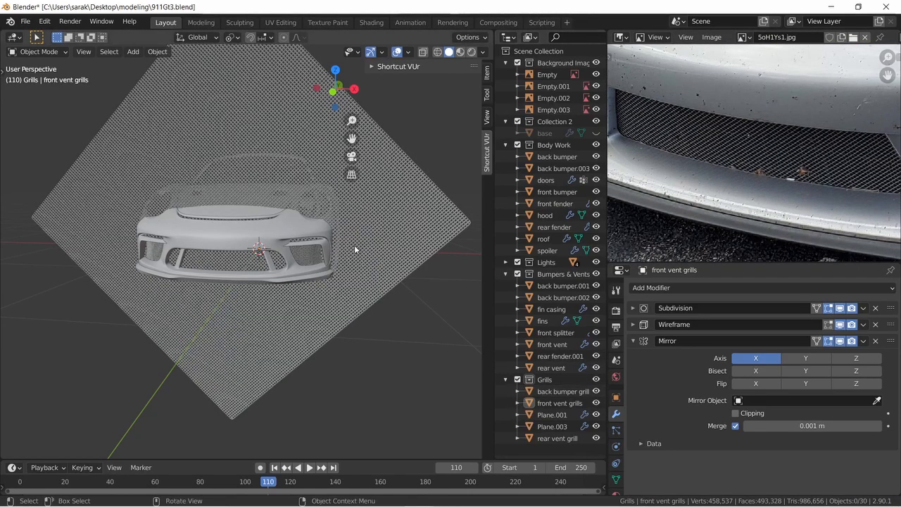
{"action": "left_click", "coordinate": [358, 251]}
{"action": "middle_click_drag", "start_coordinate": [375, 246], "coordinate": [320, 257]}
{"action": "key", "text": "Tab"}
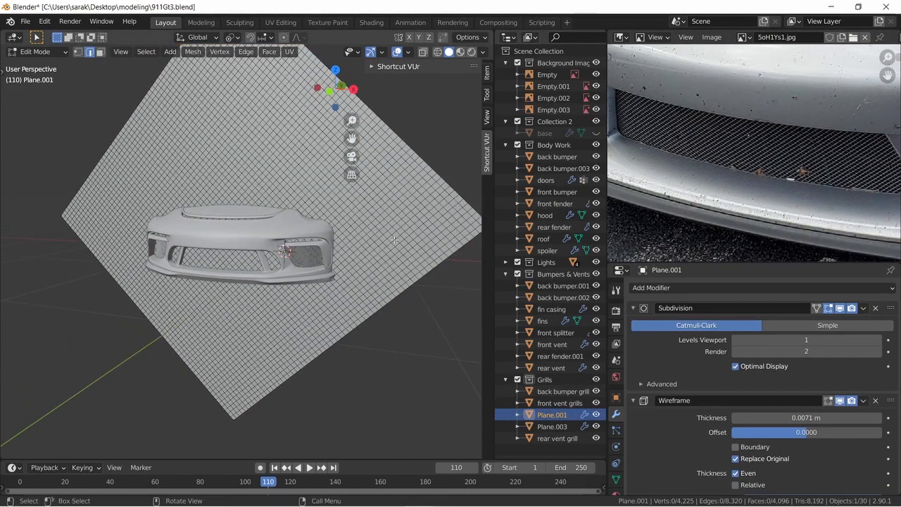
{"action": "key", "text": "KP_1"}
{"action": "scroll", "coordinate": [304, 202], "scroll_direction": "up", "scroll_amount": 2}
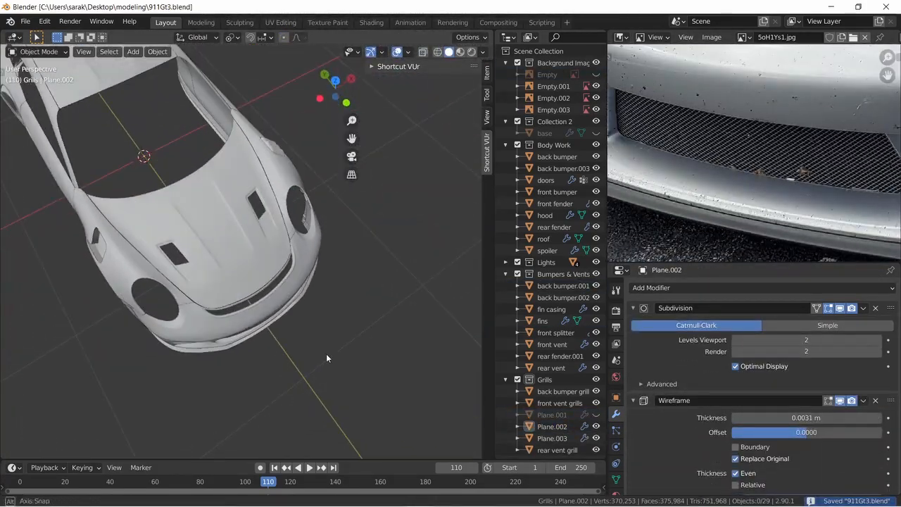
Examine the car's front from several angles and the reference photo's hood gap mesh, hood vents and headlight area
{"action": "middle_click_drag", "start_coordinate": [326, 358], "coordinate": [233, 282]}
{"action": "middle_click_drag", "start_coordinate": [308, 264], "coordinate": [340, 310]}
{"action": "scroll", "coordinate": [326, 240], "scroll_direction": "up", "scroll_amount": 4}
{"action": "scroll", "coordinate": [331, 227], "scroll_direction": "down", "scroll_amount": 6}
{"action": "middle_click_drag", "start_coordinate": [737, 136], "coordinate": [758, 251]}
{"action": "scroll", "coordinate": [762, 125], "scroll_direction": "down", "scroll_amount": 2}
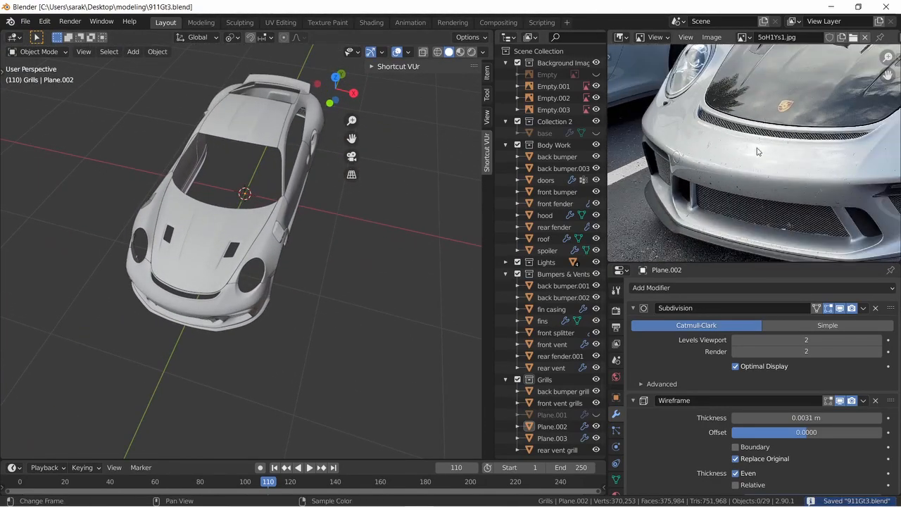
{"action": "scroll", "coordinate": [756, 134], "scroll_direction": "up", "scroll_amount": 4}
{"action": "middle_click_drag", "start_coordinate": [646, 79], "coordinate": [656, 115]}
{"action": "middle_click_drag", "start_coordinate": [845, 124], "coordinate": [732, 203]}
{"action": "scroll", "coordinate": [831, 129], "scroll_direction": "down", "scroll_amount": 4}
{"action": "scroll", "coordinate": [732, 201], "scroll_direction": "down", "scroll_amount": 2}
{"action": "middle_click_drag", "start_coordinate": [852, 148], "coordinate": [730, 128]}
{"action": "scroll", "coordinate": [739, 166], "scroll_direction": "up", "scroll_amount": 2}
{"action": "middle_click_drag", "start_coordinate": [744, 198], "coordinate": [842, 138]}
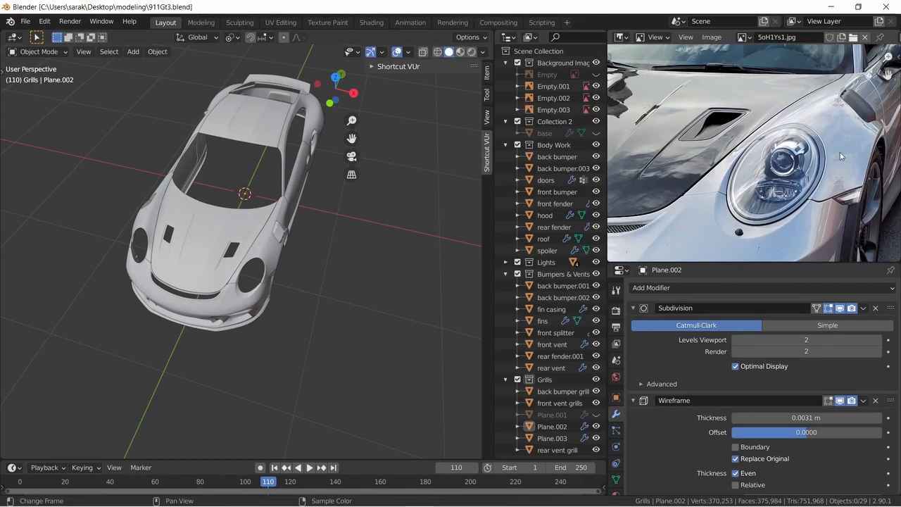
Unhide the Plane.001 mesh, select all of it in Edit Mode and rotate it about 71° in side view to follow the hood slope
{"action": "left_click", "coordinate": [596, 415]}
{"action": "left_click", "coordinate": [324, 312]}
{"action": "key", "text": "Tab"}
{"action": "middle_click_drag", "start_coordinate": [324, 303], "coordinate": [269, 233]}
{"action": "key", "text": "a"}
{"action": "key", "text": "KP_3"}
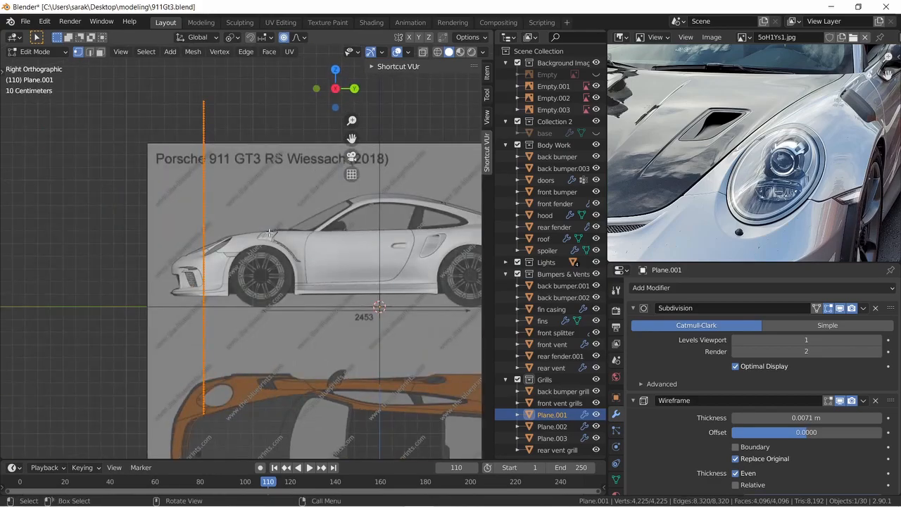
{"action": "key", "text": "r"}
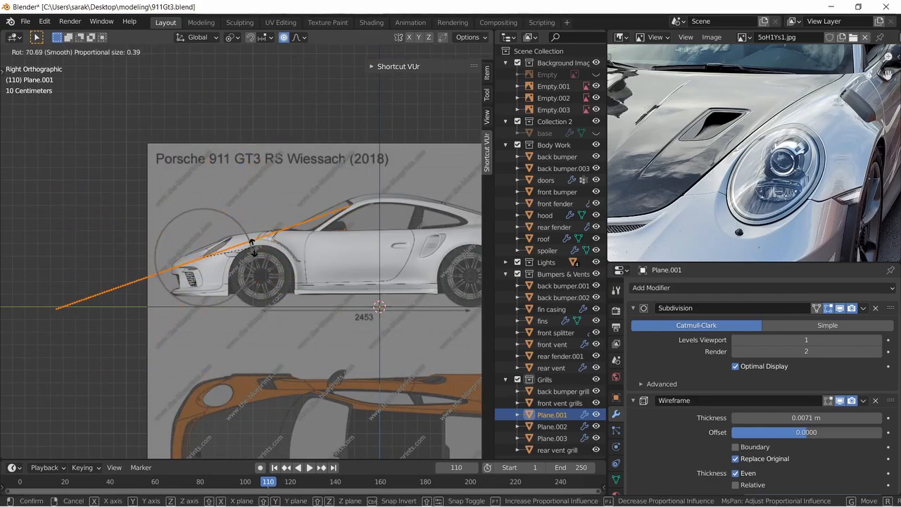
{"action": "left_click", "coordinate": [253, 246]}
Move the whole grid mesh along Z to sit in the gap between hood and front bumper
{"action": "key", "text": "KP_7"}
{"action": "middle_click_drag", "start_coordinate": [223, 266], "coordinate": [303, 279]}
{"action": "key", "text": "g"}
{"action": "key", "text": "z"}
{"action": "left_click", "coordinate": [245, 228]}
{"action": "scroll", "coordinate": [307, 228], "scroll_direction": "up", "scroll_amount": 4}
Rotate the whole grid mesh a further 3.88° about X to align it with the hood gap
{"action": "key", "text": "Tab"}
{"action": "key", "text": "a"}
{"action": "key", "text": "alt+a"}
{"action": "scroll", "coordinate": [328, 246], "scroll_direction": "up", "scroll_amount": 4}
{"action": "middle_click_drag", "start_coordinate": [328, 246], "coordinate": [233, 183], "text": "shift"}
{"action": "key", "text": "Tab"}
{"action": "key", "text": "r"}
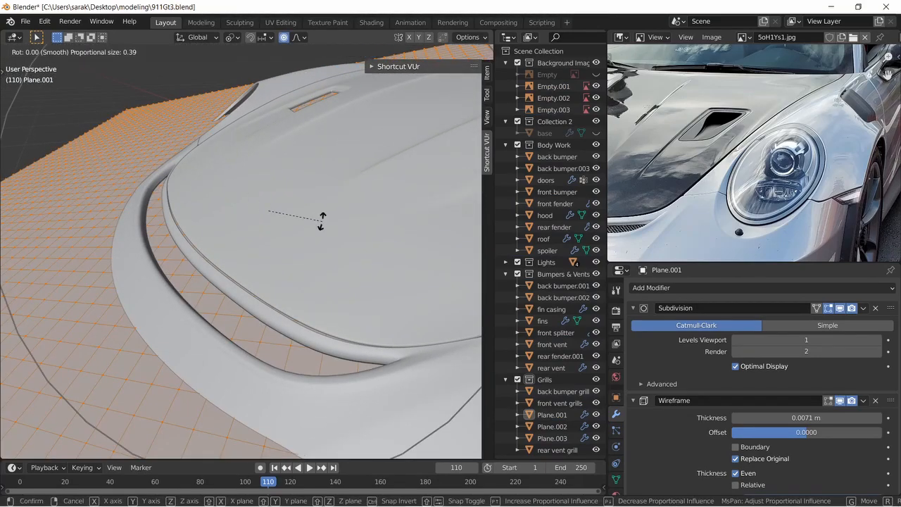
{"action": "key", "text": "x"}
{"action": "left_click", "coordinate": [319, 218]}
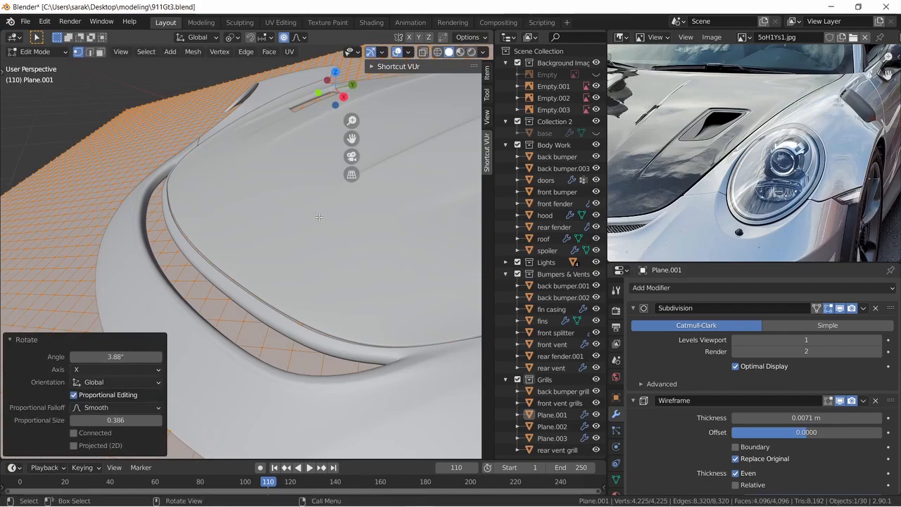
Shift the grid mesh along Z inside the hood gap, set its viewport subdivision level to 2 and save the file
{"action": "key", "text": "g"}
{"action": "key", "text": "z"}
{"action": "left_click", "coordinate": [316, 189]}
{"action": "key", "text": "Tab"}
{"action": "middle_click_drag", "start_coordinate": [316, 189], "coordinate": [306, 262]}
{"action": "scroll", "coordinate": [323, 221], "scroll_direction": "down", "scroll_amount": 1}
{"action": "key", "text": "ctrl+s"}
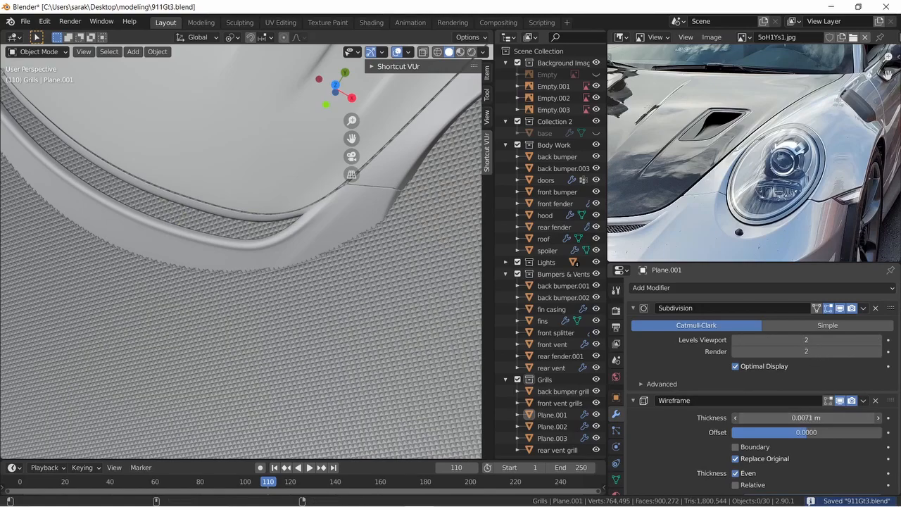
Reduce Plane.001's Wireframe thickness to 0.0024 m to match the mesh in the reference photo, and save the file
{"action": "left_click_drag", "start_coordinate": [806, 417], "coordinate": [784, 418]}
{"action": "scroll", "coordinate": [714, 194], "scroll_direction": "up", "scroll_amount": 5}
{"action": "scroll", "coordinate": [713, 193], "scroll_direction": "down", "scroll_amount": 2}
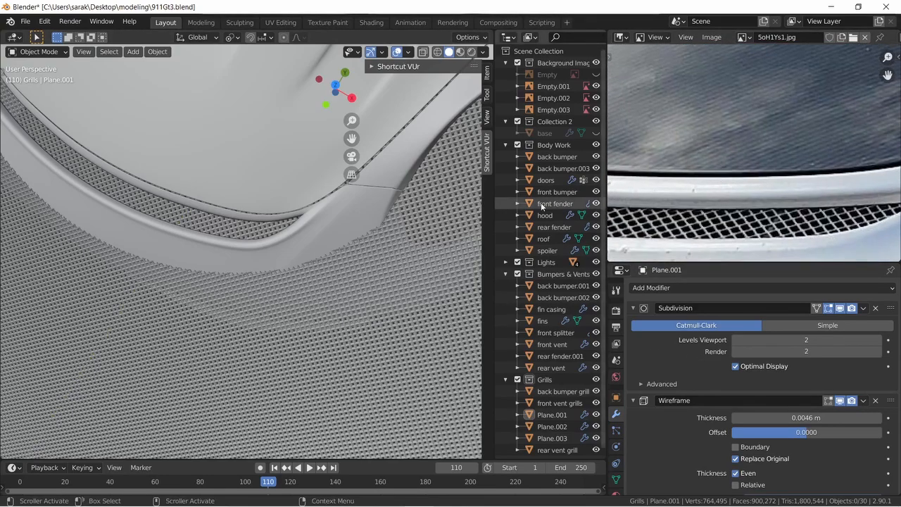
{"action": "scroll", "coordinate": [141, 247], "scroll_direction": "up", "scroll_amount": 6}
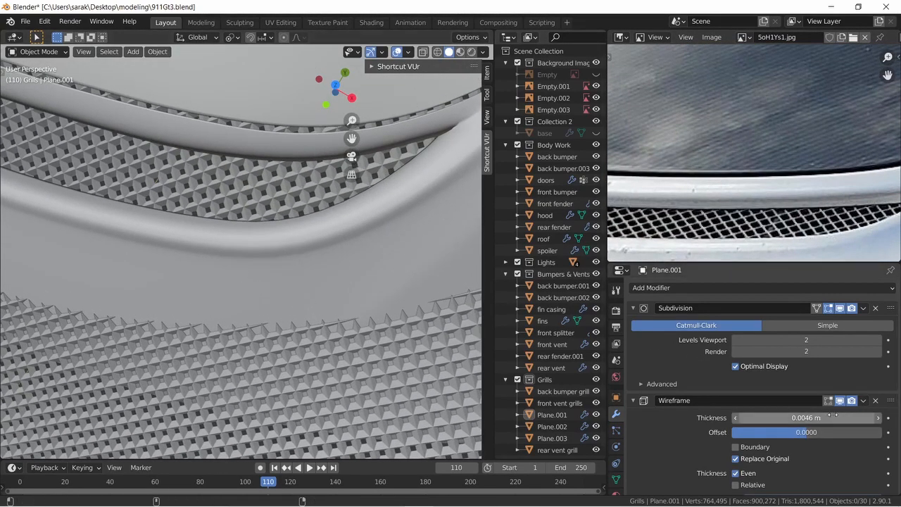
{"action": "left_click_drag", "start_coordinate": [806, 417], "coordinate": [761, 417]}
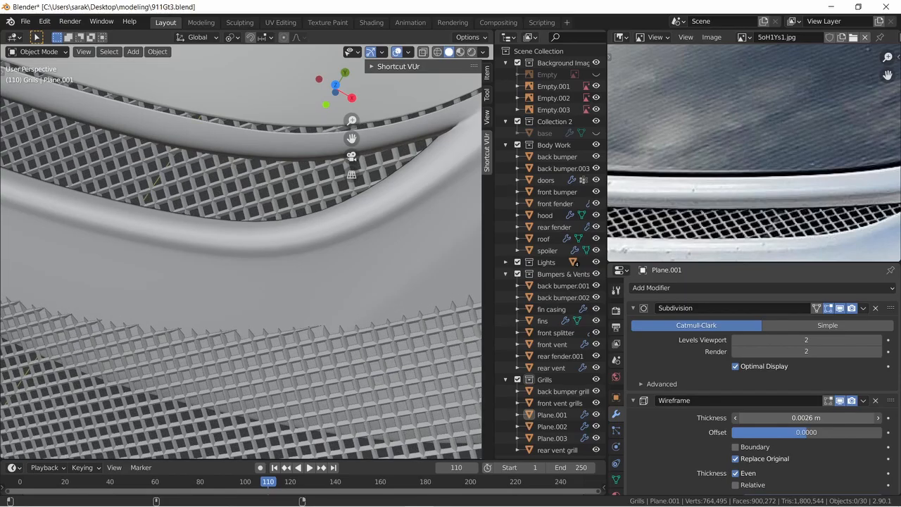
{"action": "scroll", "coordinate": [295, 282], "scroll_direction": "down", "scroll_amount": 10}
{"action": "key", "text": "ctrl+s"}
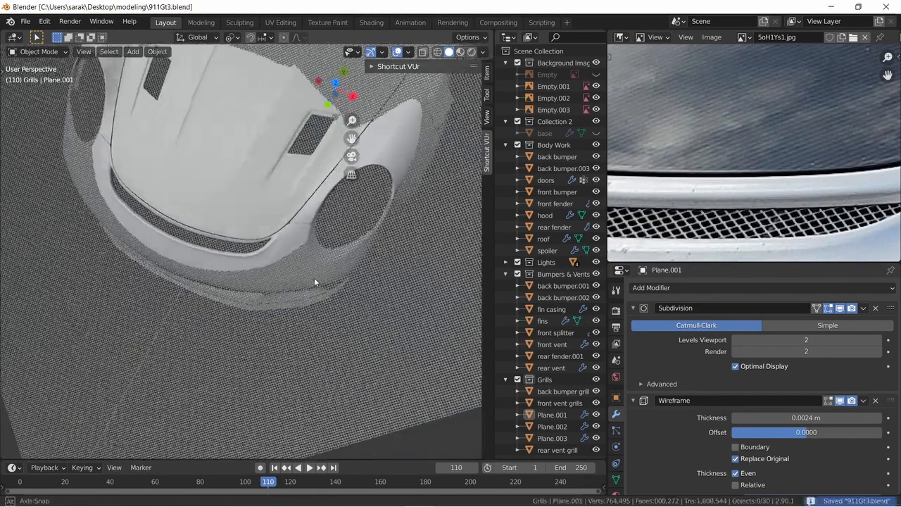
Delete all Plane.001 vertices except those around the hood gap, selecting in wireframe top view, and return to solid shading
{"action": "left_click", "coordinate": [396, 263]}
{"action": "key", "text": "Tab"}
{"action": "middle_click_drag", "start_coordinate": [396, 263], "coordinate": [406, 292]}
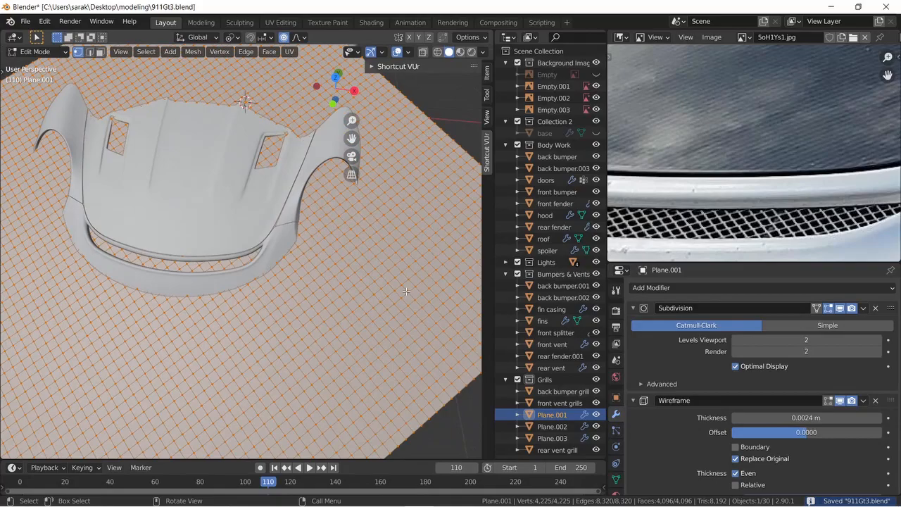
{"action": "key", "text": "KP_7"}
{"action": "key", "text": "z"}
{"action": "left_click", "coordinate": [371, 277]}
{"action": "key", "text": "alt+a"}
{"action": "key", "text": "c"}
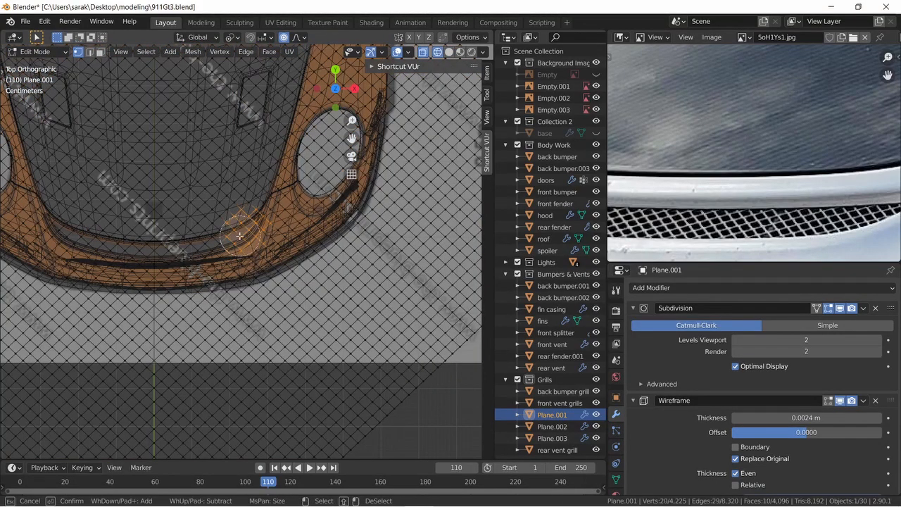
{"action": "left_click_drag", "start_coordinate": [161, 249], "coordinate": [64, 241]}
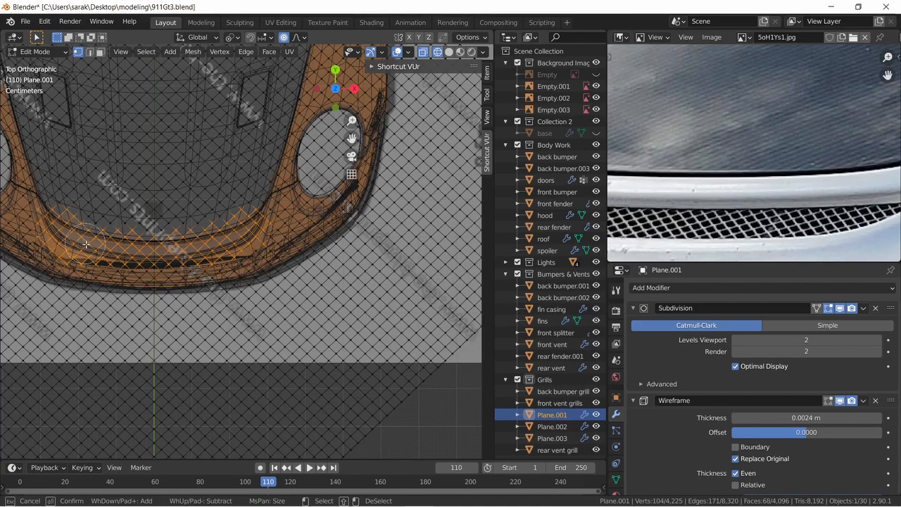
{"action": "key", "text": "ctrl+i"}
{"action": "key", "text": "x"}
{"action": "left_click", "coordinate": [237, 246]}
{"action": "key", "text": "z"}
{"action": "left_click", "coordinate": [314, 248]}
Delete the stray mesh pieces poking through both sides of the front bumper, leave Edit Mode and save the file
{"action": "middle_click_drag", "start_coordinate": [314, 248], "coordinate": [219, 357]}
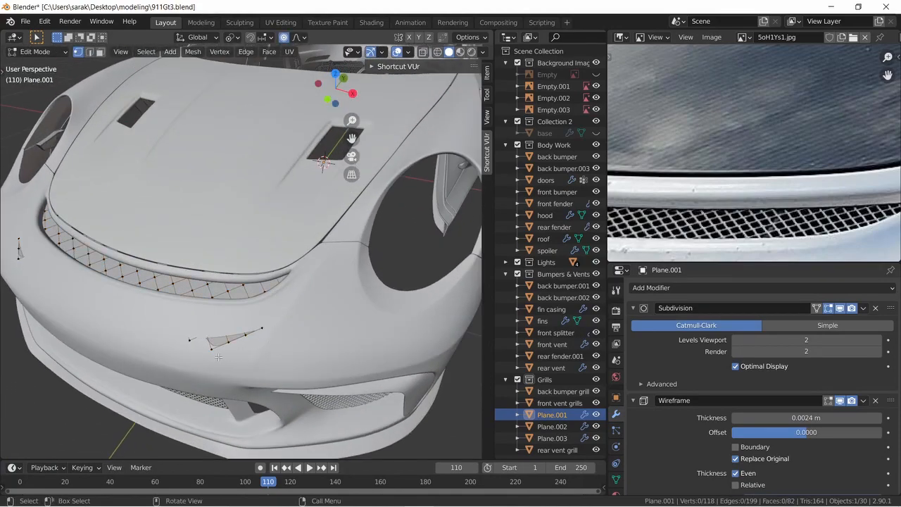
{"action": "key", "text": "x"}
{"action": "left_click", "coordinate": [255, 347]}
{"action": "middle_click_drag", "start_coordinate": [255, 347], "coordinate": [189, 298]}
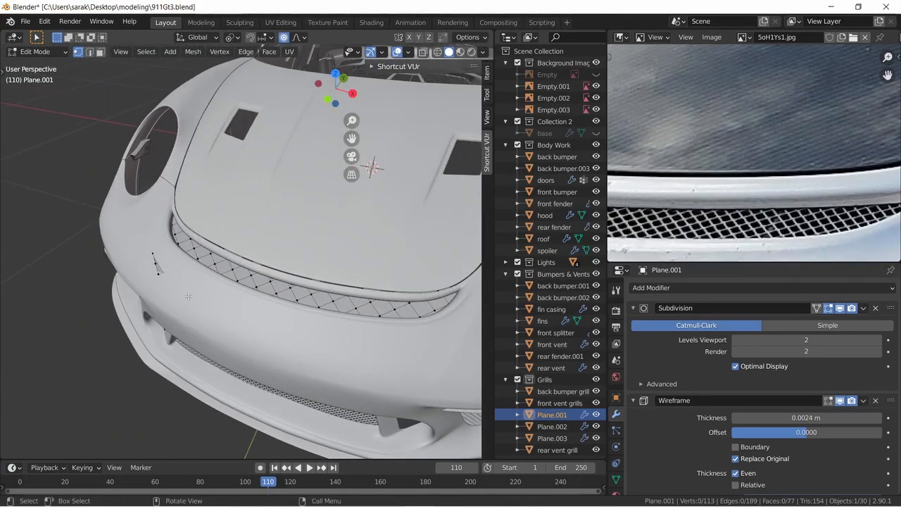
{"action": "right_click", "coordinate": [141, 270]}
{"action": "key", "text": "x"}
{"action": "left_click", "coordinate": [139, 263]}
{"action": "key", "text": "Tab"}
{"action": "key", "text": "a"}
{"action": "key", "text": "a"}
{"action": "scroll", "coordinate": [348, 277], "scroll_direction": "down", "scroll_amount": 1}
{"action": "key", "text": "ctrl+s"}
Try deleting the excess grill vertices under the hood edge near one end of the gap, using wireframe view
{"action": "mouse_move", "coordinate": [348, 277]}
{"action": "middle_mouse_down"}
{"action": "mouse_move", "coordinate": [365, 323]}
{"action": "mouse_move", "coordinate": [383, 297]}
{"action": "middle_mouse_up"}
{"action": "key", "text": "Tab"}
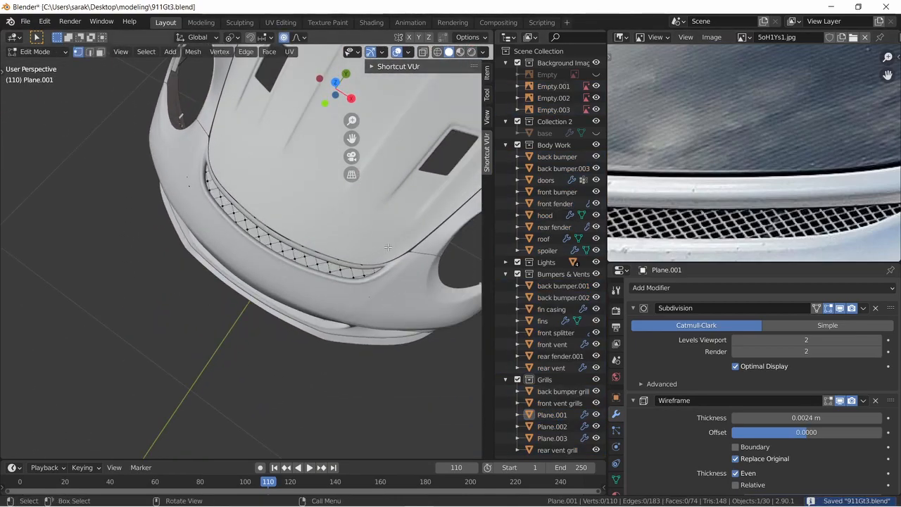
{"action": "key", "text": "shift+z"}
{"action": "key", "text": "c"}
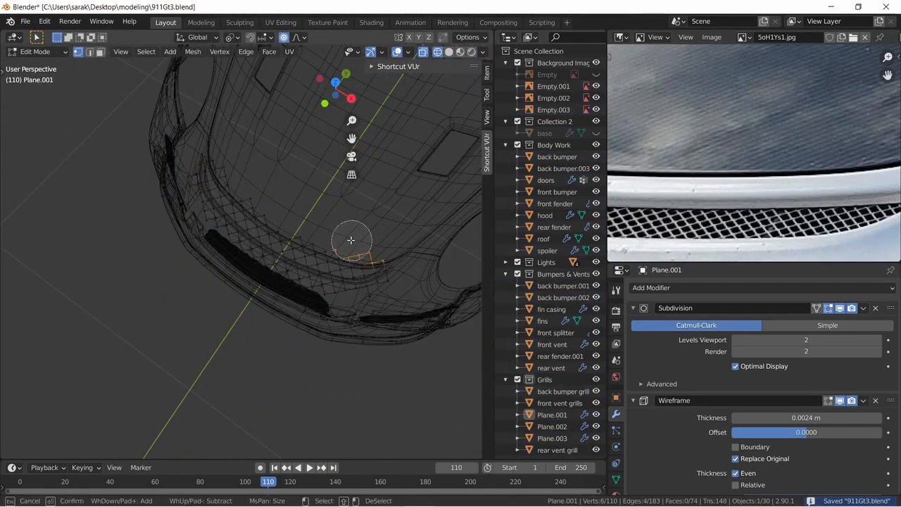
{"action": "key", "text": "x"}
{"action": "left_click", "coordinate": [334, 237]}
{"action": "key", "text": "z"}
{"action": "left_click", "coordinate": [358, 237]}
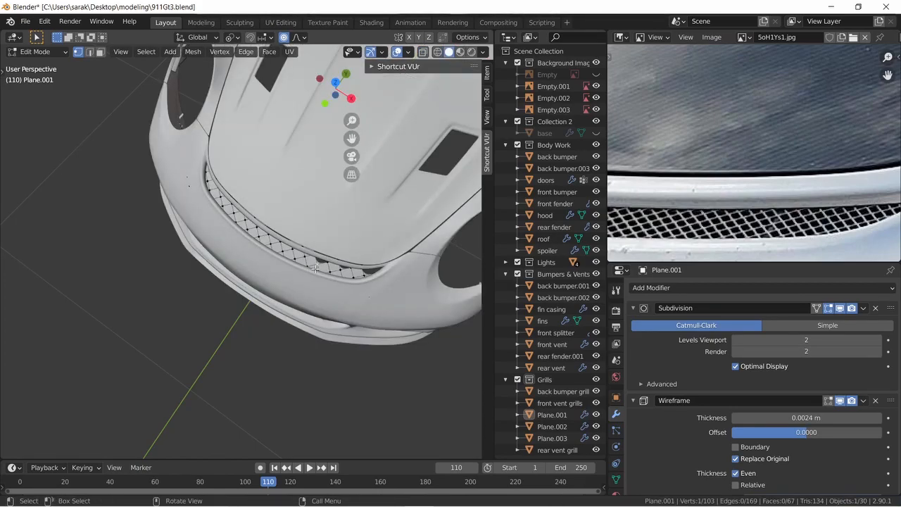
Try filling the missing faces at that end of the hood gap grill, leave Edit Mode and save the file
{"action": "key", "text": "z"}
{"action": "left_click", "coordinate": [282, 272]}
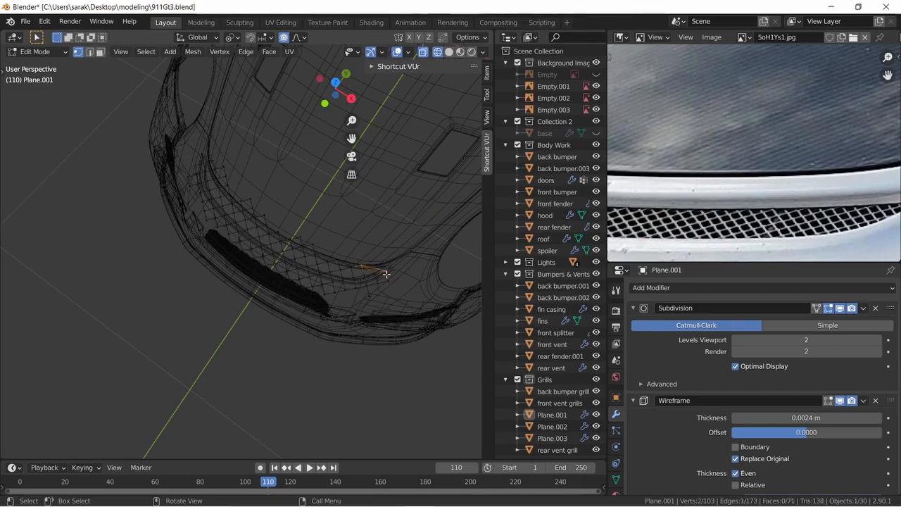
{"action": "key", "text": "z"}
{"action": "left_click", "coordinate": [417, 277]}
{"action": "key", "text": "Tab"}
{"action": "key", "text": "a"}
{"action": "key", "text": "a"}
{"action": "key", "text": "ctrl+s"}
Check the hood gap grill up close and undo the recent face fills and vertex deletion
{"action": "mouse_move", "coordinate": [384, 290]}
{"action": "middle_mouse_down"}
{"action": "mouse_move", "coordinate": [369, 268]}
{"action": "mouse_move", "coordinate": [394, 269]}
{"action": "mouse_move", "coordinate": [302, 286]}
{"action": "middle_mouse_up"}
{"action": "scroll", "coordinate": [394, 273], "scroll_direction": "up", "scroll_amount": 5}
{"action": "key", "text": "z"}
{"action": "left_click", "coordinate": [264, 284]}
{"action": "key", "text": "Tab"}
{"action": "key", "text": "a"}
{"action": "key", "text": "a"}
{"action": "key", "text": "ctrl+z"}
{"action": "key", "text": "ctrl+z"}
{"action": "key", "text": "ctrl+z"}
{"action": "key", "text": "ctrl+z"}
{"action": "key", "text": "ctrl+z"}
{"action": "key", "text": "ctrl+z"}
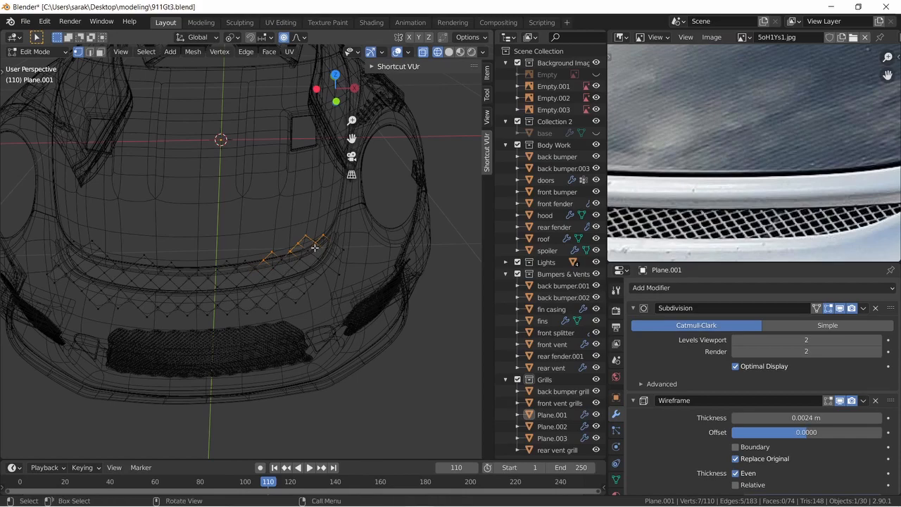
Delete a smaller set of excess vertices along the hood-side edge of the grill and return to solid shading
{"action": "key", "text": "x"}
{"action": "key", "text": "Escape"}
{"action": "key", "text": "z"}
{"action": "left_click", "coordinate": [367, 238]}
{"action": "key", "text": "Tab"}
{"action": "key", "text": "Tab"}
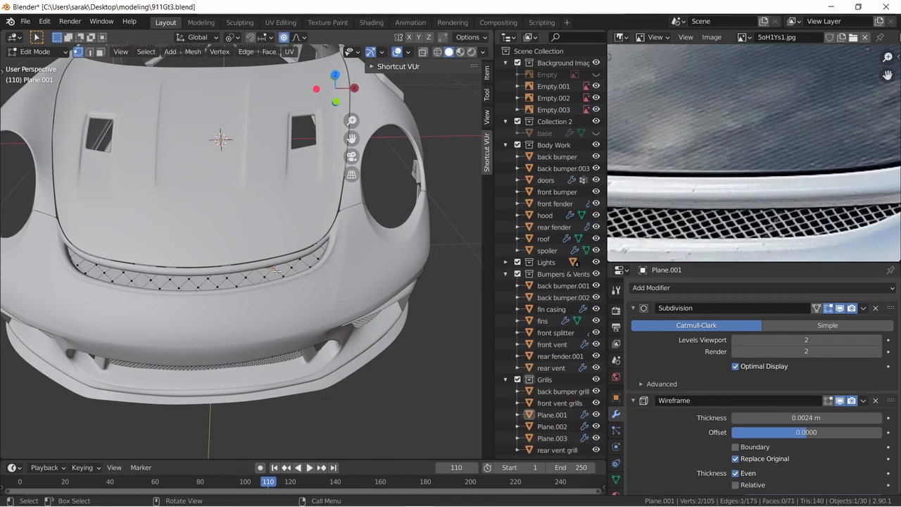
Fill a missing face along the hood gap grill's edge, leave Edit Mode and save the file
{"action": "key", "text": "z"}
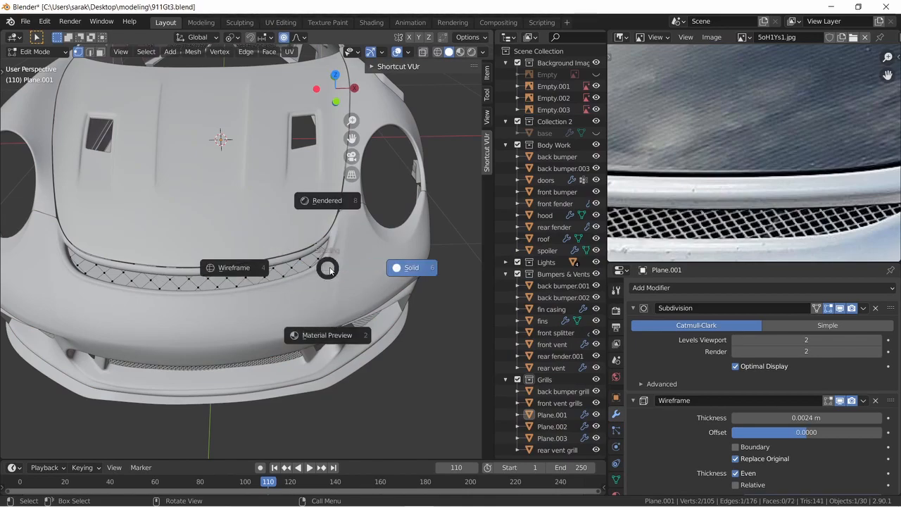
{"action": "key", "text": "Escape"}
{"action": "middle_click_drag", "start_coordinate": [330, 270], "coordinate": [308, 282]}
{"action": "key", "text": "Tab"}
{"action": "scroll", "coordinate": [321, 271], "scroll_direction": "up", "scroll_amount": 4}
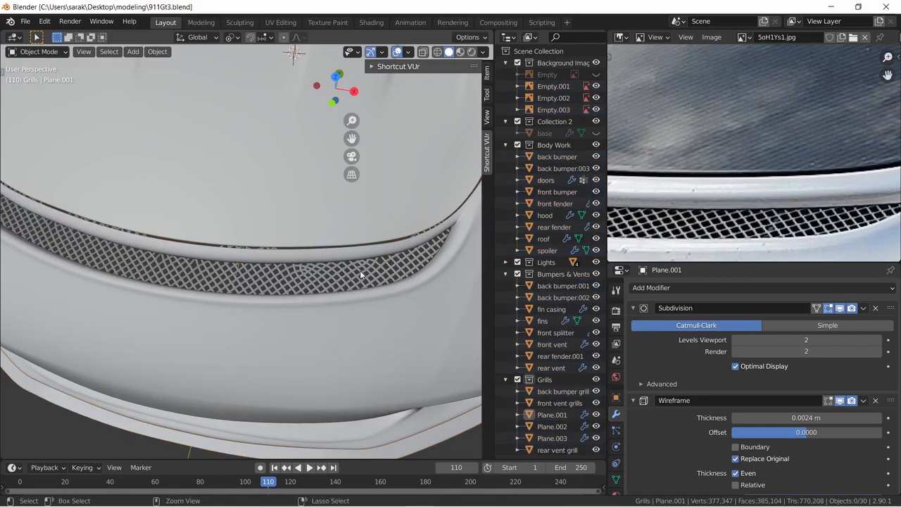
{"action": "scroll", "coordinate": [358, 261], "scroll_direction": "down", "scroll_amount": 6}
{"action": "key", "text": "ctrl+s"}
Fill the remaining hole in the grill's hood-side edge, checking from a low front angle, and leave Edit Mode
{"action": "middle_click_drag", "start_coordinate": [355, 203], "coordinate": [258, 310]}
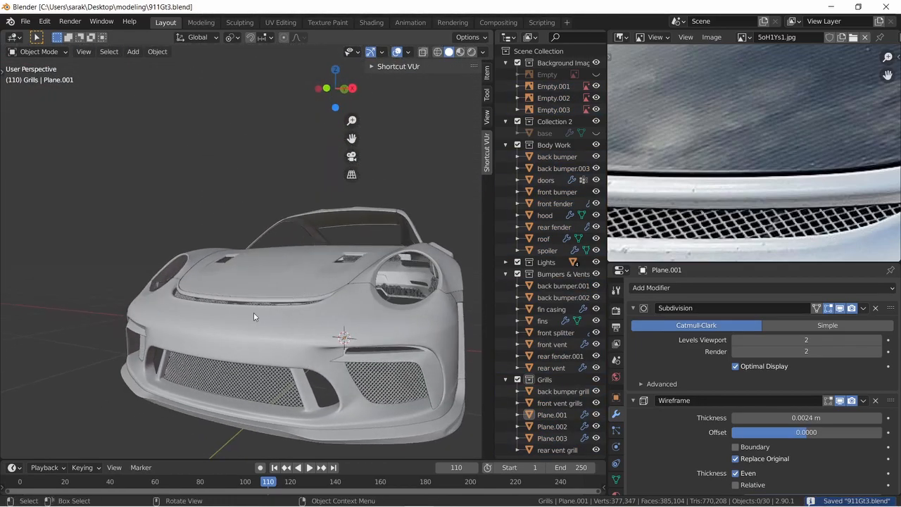
{"action": "scroll", "coordinate": [258, 310], "scroll_direction": "up", "scroll_amount": 5}
{"action": "key", "text": "Tab"}
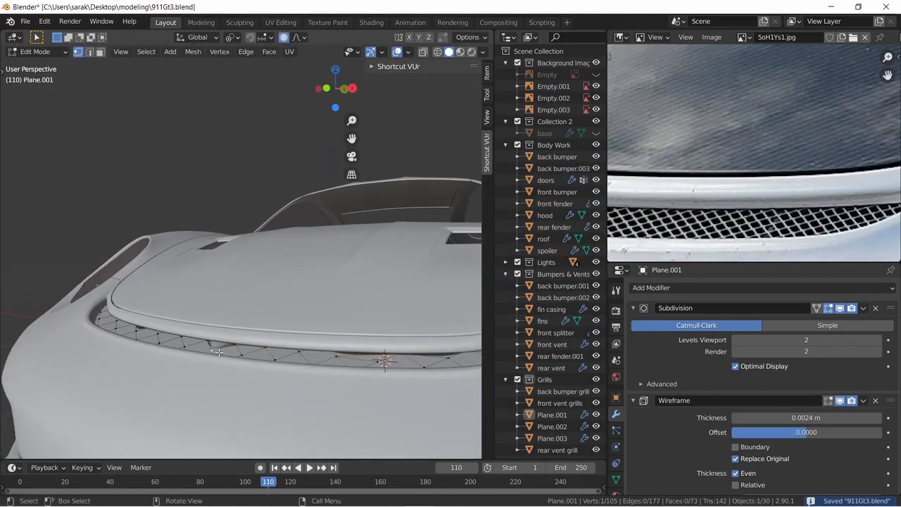
{"action": "key", "text": "Tab"}
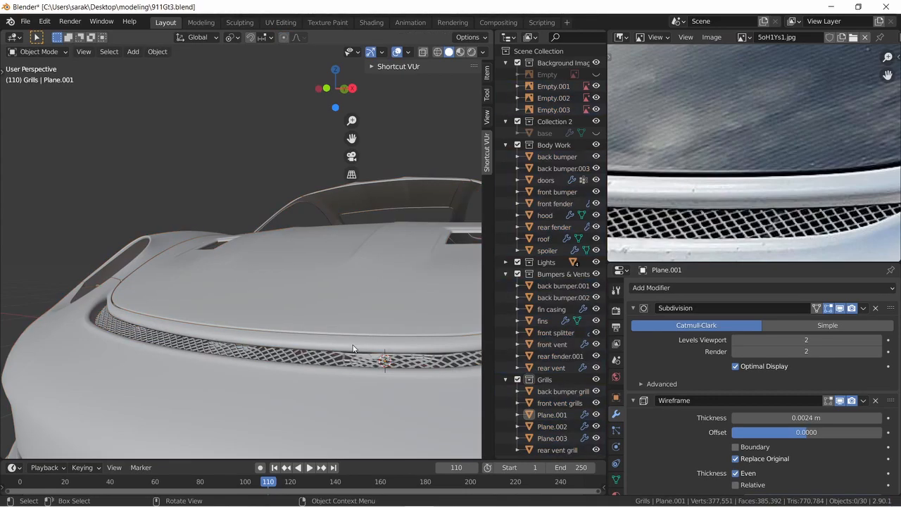
Fill the remaining gap in the hood gap grill's hood-side edge with a face, leave Edit Mode and save the file
{"action": "key", "text": "Tab"}
{"action": "key", "text": "z"}
{"action": "left_click", "coordinate": [324, 358]}
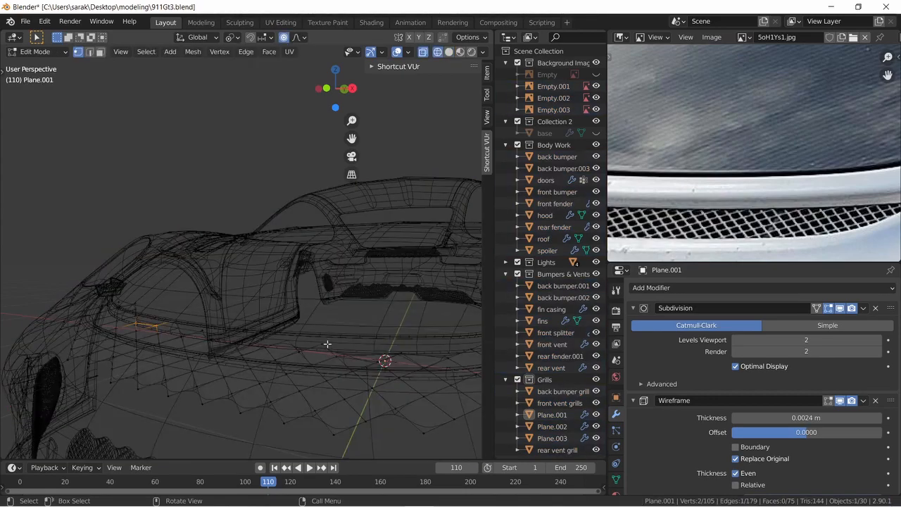
{"action": "key", "text": "alt+a"}
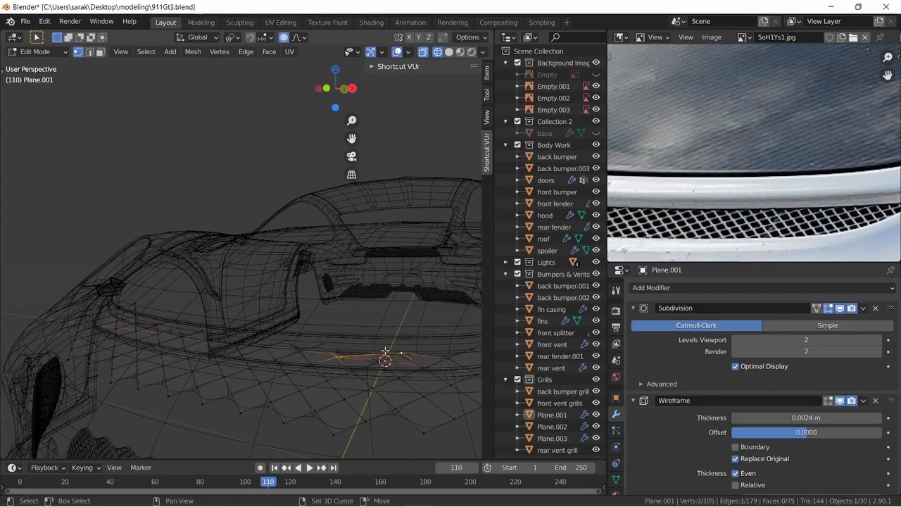
{"action": "key", "text": "z"}
{"action": "left_click", "coordinate": [386, 355]}
{"action": "key", "text": "Tab"}
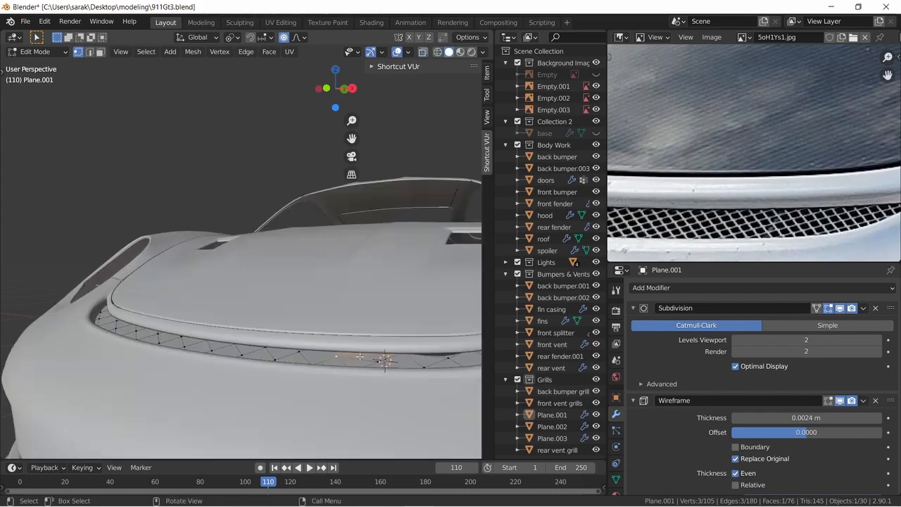
{"action": "key", "text": "ctrl+s"}
Examine the hood gap grill from above and up close for gaps along its hood-side edge
{"action": "middle_click_drag", "start_coordinate": [388, 328], "coordinate": [390, 404]}
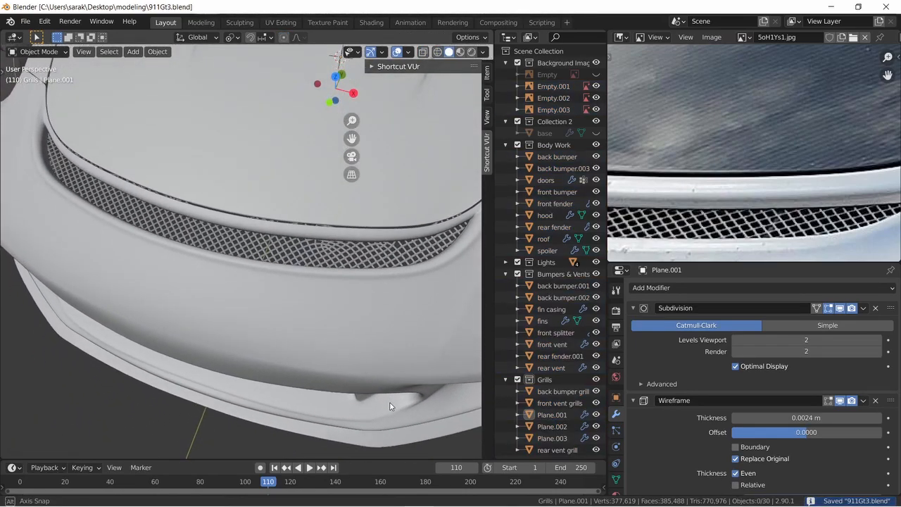
{"action": "scroll", "coordinate": [383, 334], "scroll_direction": "down", "scroll_amount": 4}
{"action": "middle_click_drag", "start_coordinate": [320, 267], "coordinate": [318, 342], "text": "shift"}
{"action": "scroll", "coordinate": [358, 376], "scroll_direction": "up", "scroll_amount": 5}
{"action": "mouse_move", "coordinate": [358, 376]}
{"action": "middle_mouse_down", "text": "shift"}
{"action": "mouse_move", "coordinate": [380, 279]}
{"action": "mouse_move", "coordinate": [358, 334]}
{"action": "mouse_move", "coordinate": [357, 372]}
{"action": "middle_mouse_up", "text": "shift"}
{"action": "scroll", "coordinate": [382, 271], "scroll_direction": "down", "scroll_amount": 8}
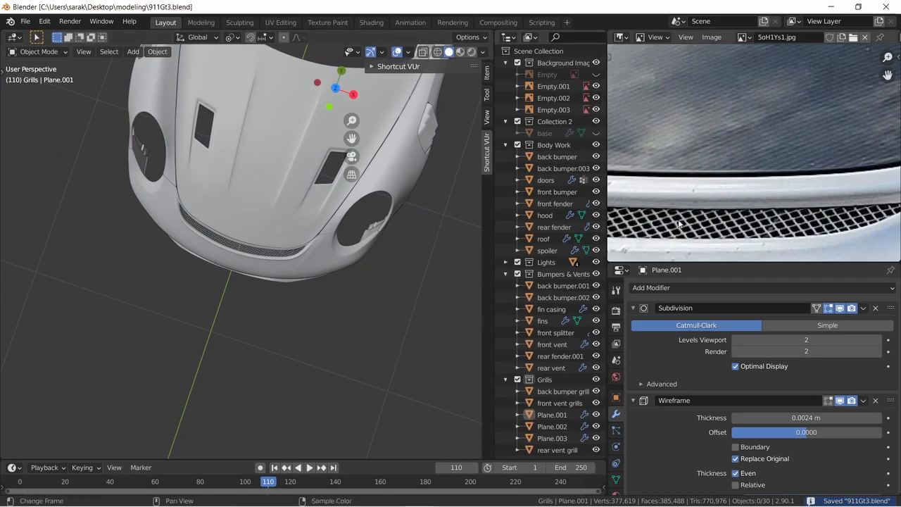
{"action": "scroll", "coordinate": [324, 285], "scroll_direction": "up", "scroll_amount": 7}
{"action": "middle_click_drag", "start_coordinate": [344, 281], "coordinate": [177, 337], "text": "shift"}
Cut a new edge across the grill's hood-side mesh with the Knife tool in wireframe shading
{"action": "key", "text": "Tab"}
{"action": "key", "text": "z"}
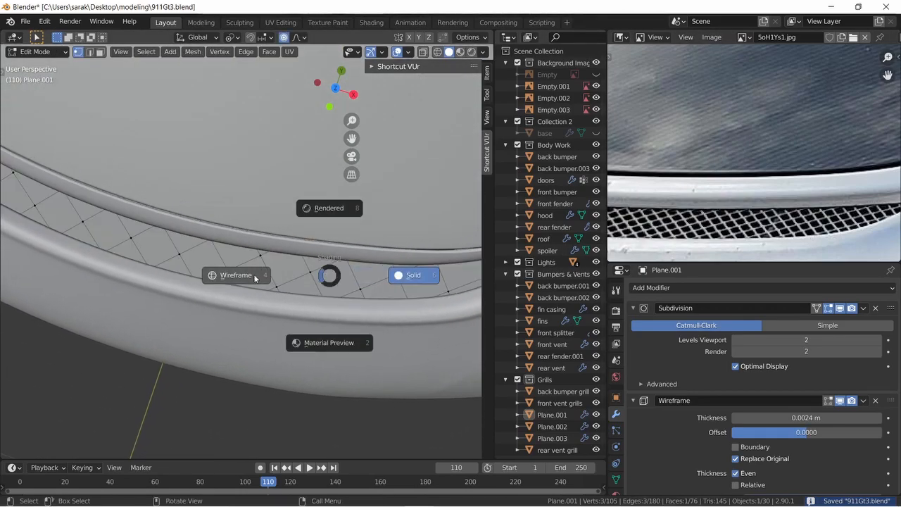
{"action": "left_click", "coordinate": [256, 277]}
{"action": "key", "text": "k"}
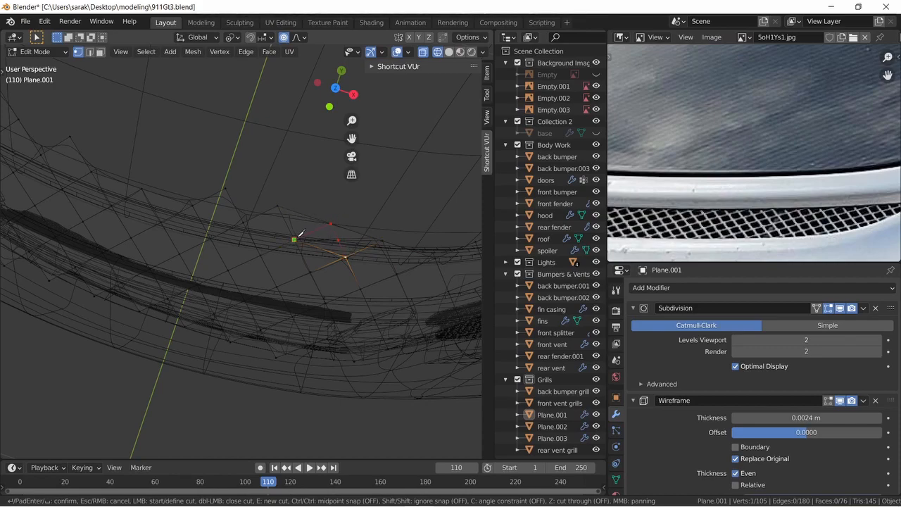
{"action": "left_click", "coordinate": [295, 240]}
{"action": "key", "text": "Return"}
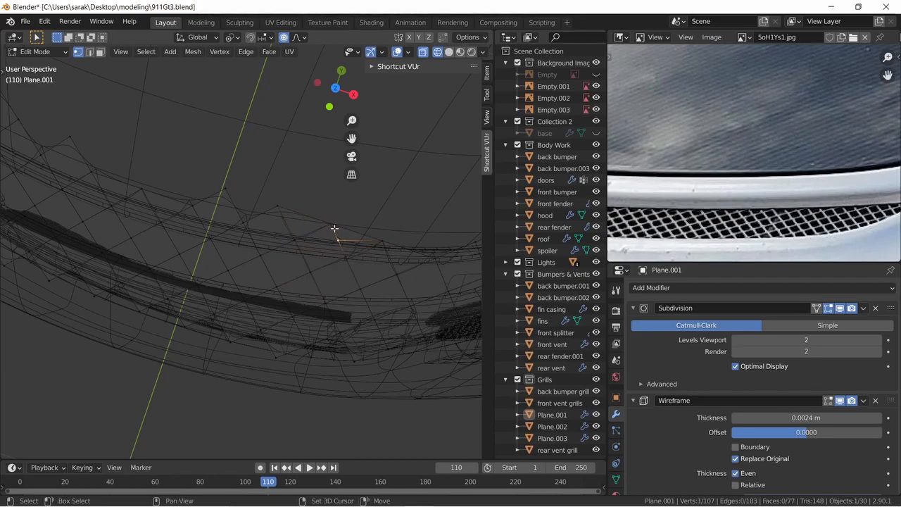
Dissolve the extra vertex at the knife cut on the hood gap grill and save the file in Object Mode
{"action": "left_click", "coordinate": [345, 241]}
{"action": "key", "text": "x"}
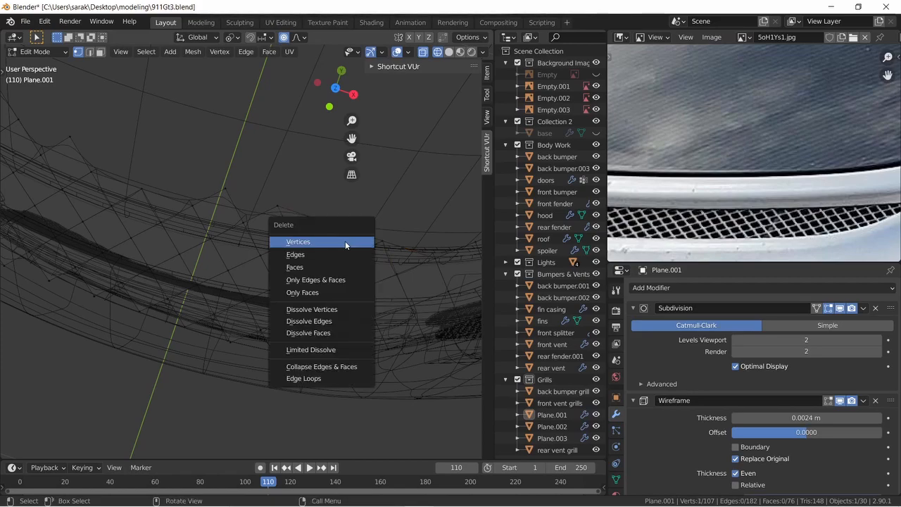
{"action": "left_click", "coordinate": [335, 310]}
{"action": "key", "text": "shift+z"}
{"action": "key", "text": "Tab"}
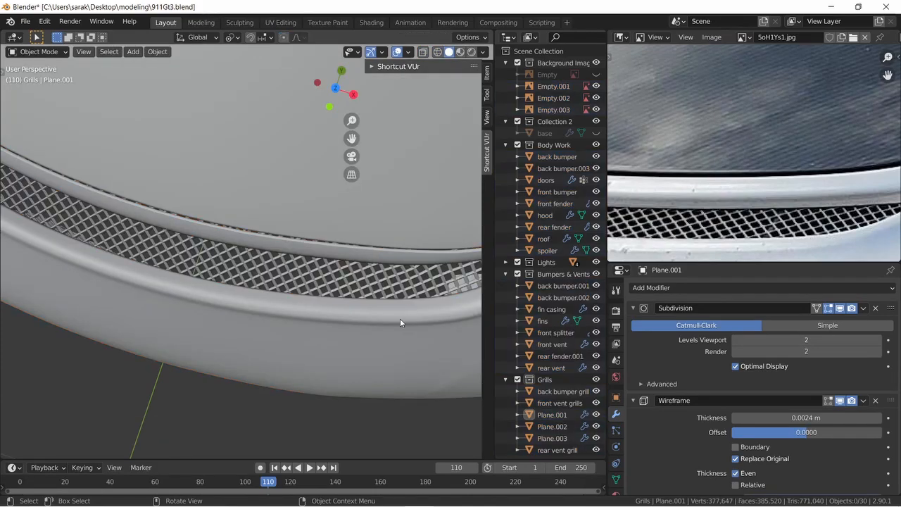
{"action": "key", "text": "ctrl+s"}
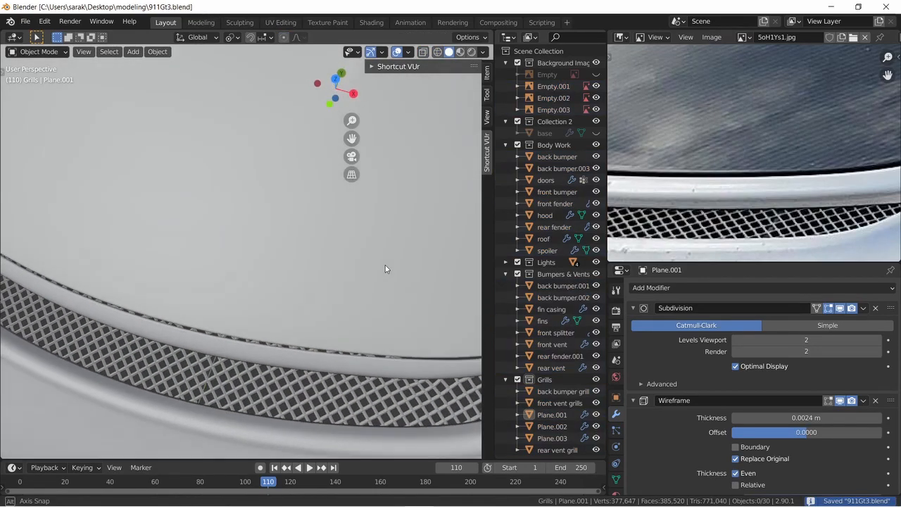
Nudge the selected vertex near the hood-side edge of the hood gap grill, working in wireframe shading
{"action": "middle_click_drag", "start_coordinate": [386, 269], "coordinate": [384, 262]}
{"action": "scroll", "coordinate": [368, 322], "scroll_direction": "down", "scroll_amount": 2}
{"action": "middle_click_drag", "start_coordinate": [369, 322], "coordinate": [354, 239], "text": "shift"}
{"action": "scroll", "coordinate": [340, 310], "scroll_direction": "up", "scroll_amount": 2}
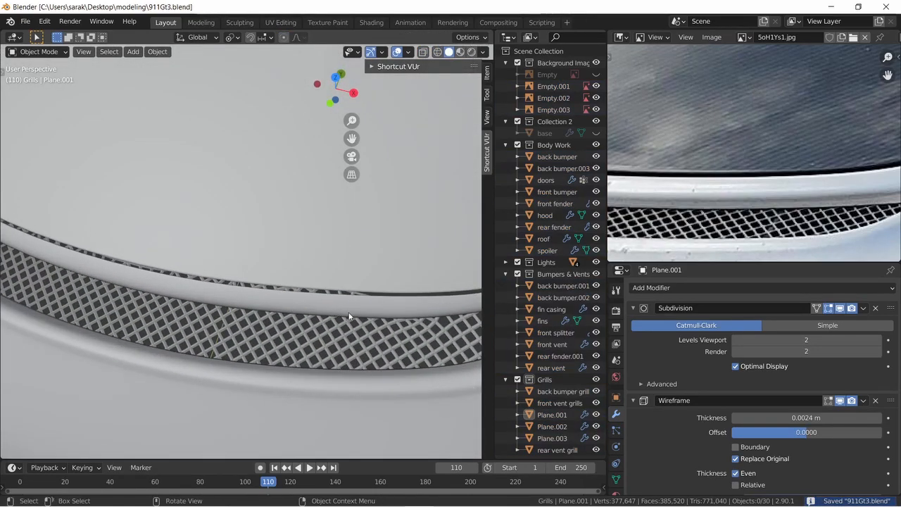
{"action": "middle_click_drag", "start_coordinate": [340, 311], "coordinate": [237, 277], "text": "shift"}
{"action": "key", "text": "Tab"}
{"action": "key", "text": "shift+z"}
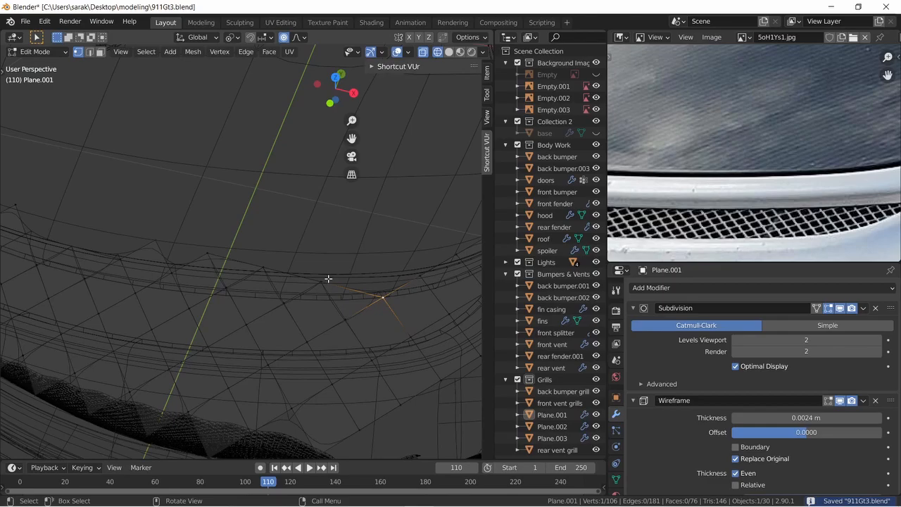
{"action": "key", "text": "g"}
{"action": "left_click", "coordinate": [396, 296]}
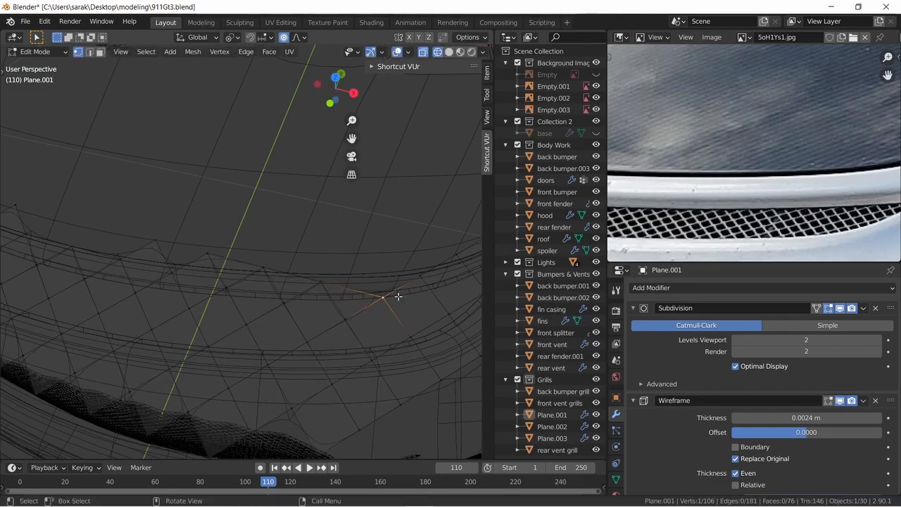
Return to solid shading, leave Edit Mode and save the file with nothing selected
{"action": "key", "text": "shift+z"}
{"action": "key", "text": "Tab"}
{"action": "key", "text": "a"}
{"action": "key", "text": "a"}
{"action": "key", "text": "ctrl+s"}
Rename Plane.001 as "hood grill" and Plane.002 as "front bumper grill" in the Grills collection
{"action": "scroll", "coordinate": [369, 314], "scroll_direction": "down", "scroll_amount": 6}
{"action": "middle_click_drag", "start_coordinate": [369, 313], "coordinate": [375, 242]}
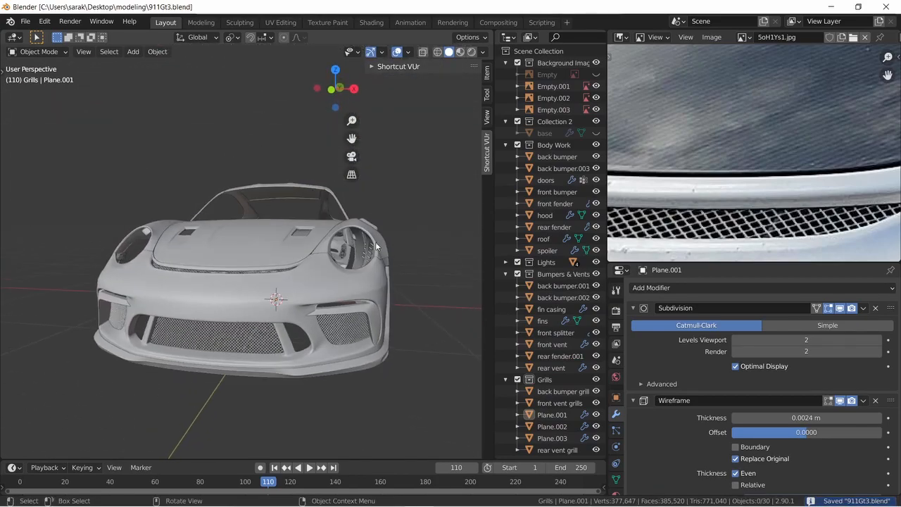
{"action": "scroll", "coordinate": [387, 247], "scroll_direction": "down", "scroll_amount": 3}
{"action": "scroll", "coordinate": [541, 399], "scroll_direction": "down", "scroll_amount": 1}
{"action": "left_click", "coordinate": [552, 414]}
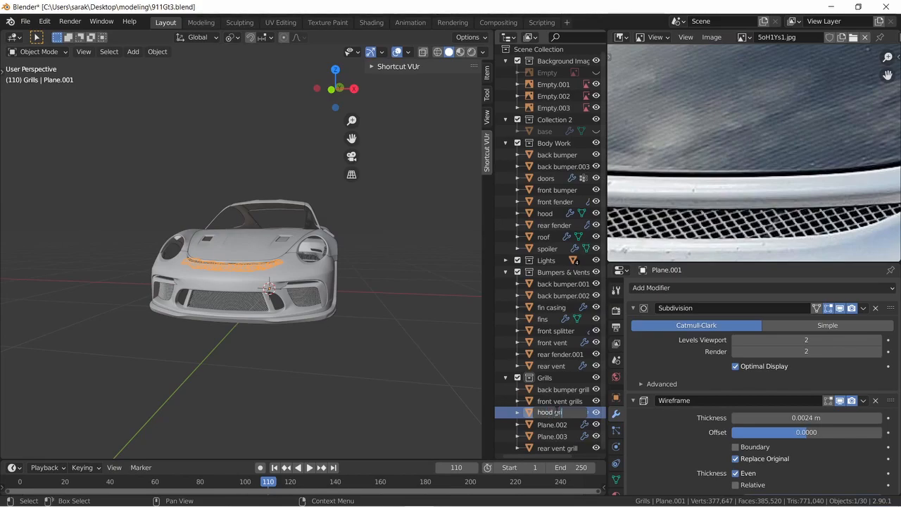
{"action": "left_click", "coordinate": [552, 425]}
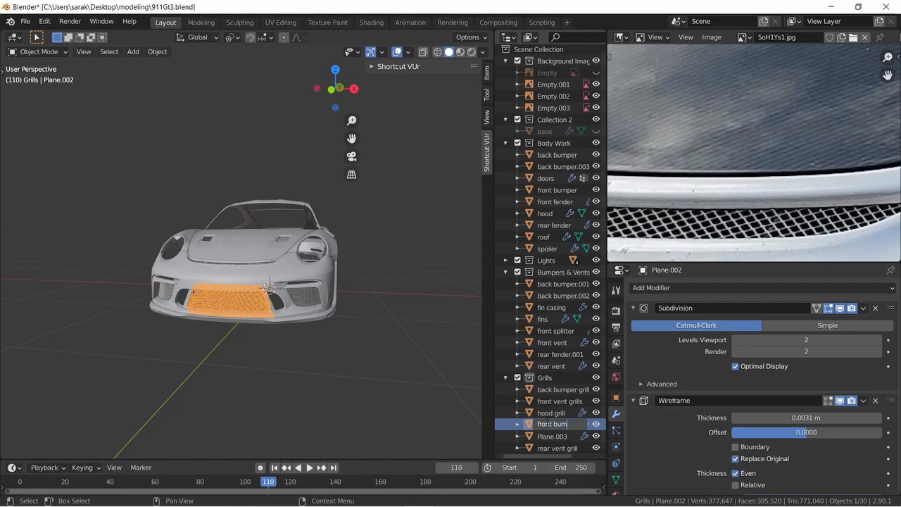
{"action": "key", "text": "Return"}
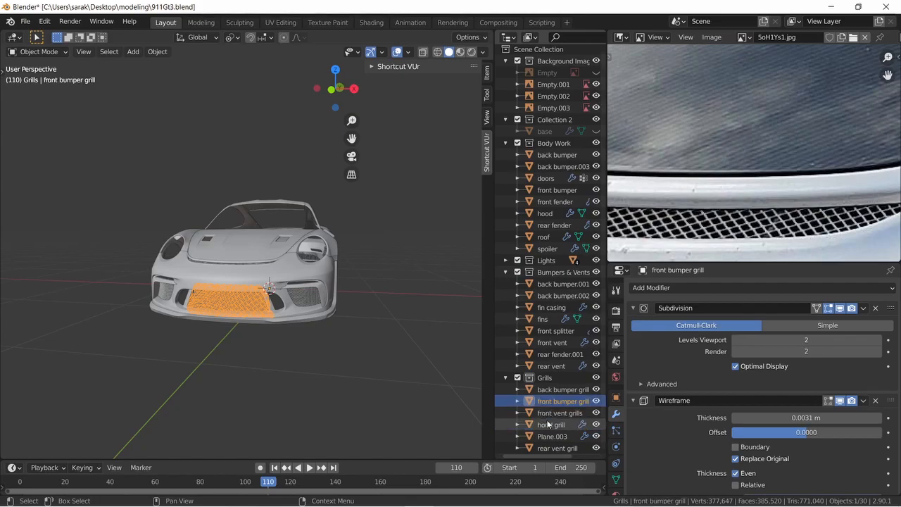
Rename Plane.003 as "spoiler grill", deselect everything and save the file
{"action": "left_click", "coordinate": [550, 437]}
{"action": "middle_click_drag", "start_coordinate": [384, 383], "coordinate": [331, 359]}
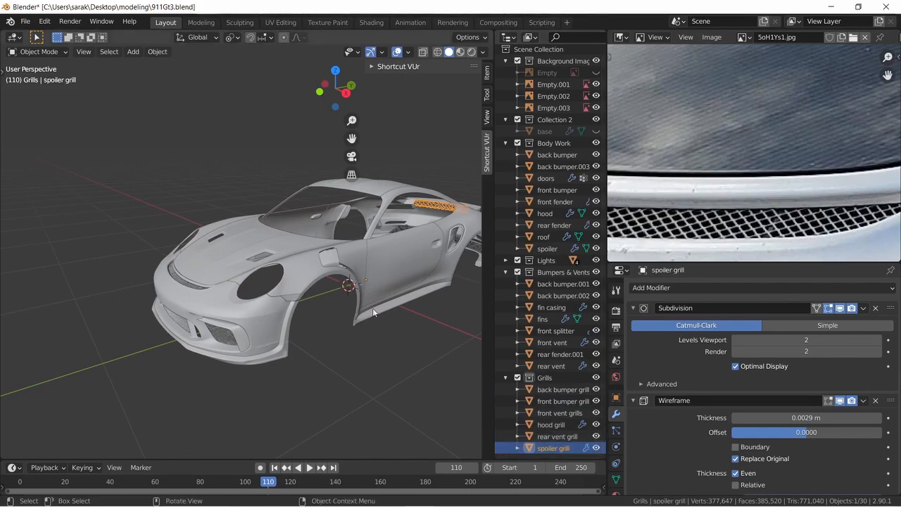
{"action": "key", "text": "alt+a"}
{"action": "key", "text": "ctrl+s"}
Examine the modelled grills up close and from around the car body
{"action": "middle_click_drag", "start_coordinate": [413, 262], "coordinate": [188, 292]}
{"action": "middle_click_drag", "start_coordinate": [315, 284], "coordinate": [264, 282]}
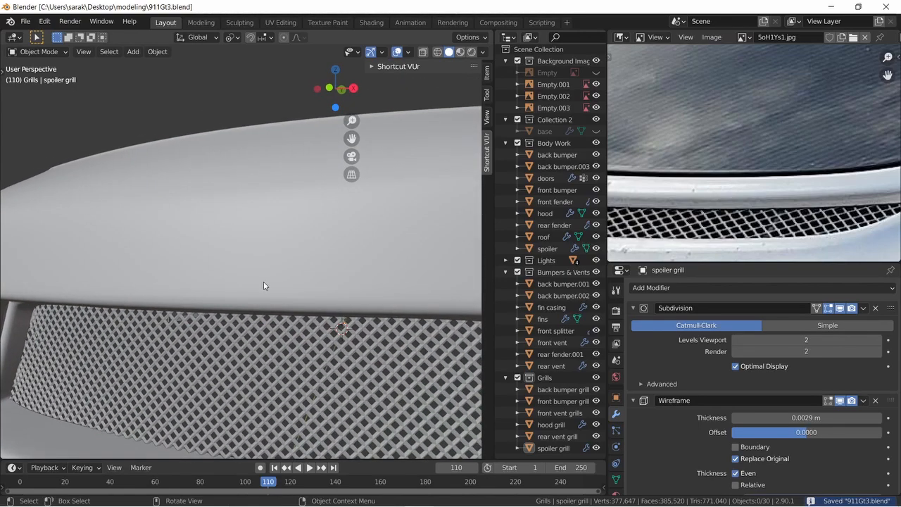
{"action": "scroll", "coordinate": [264, 282], "scroll_direction": "down", "scroll_amount": 10}
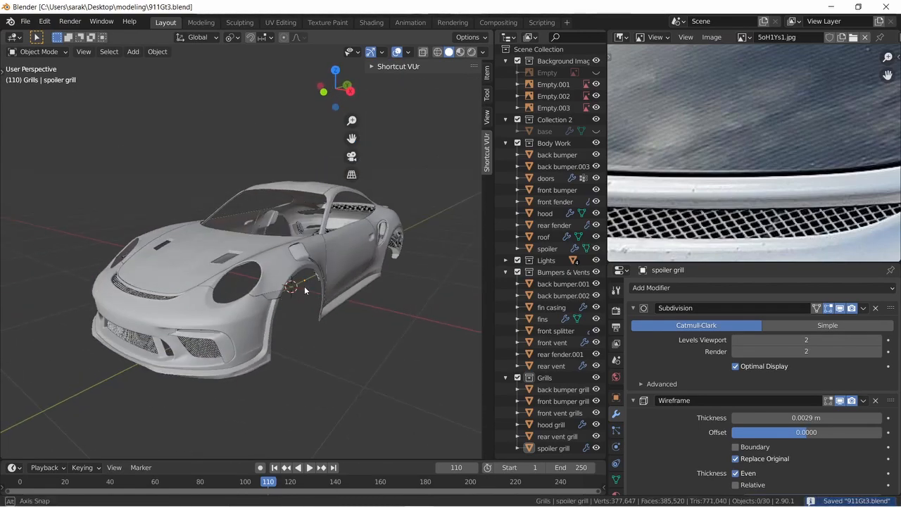